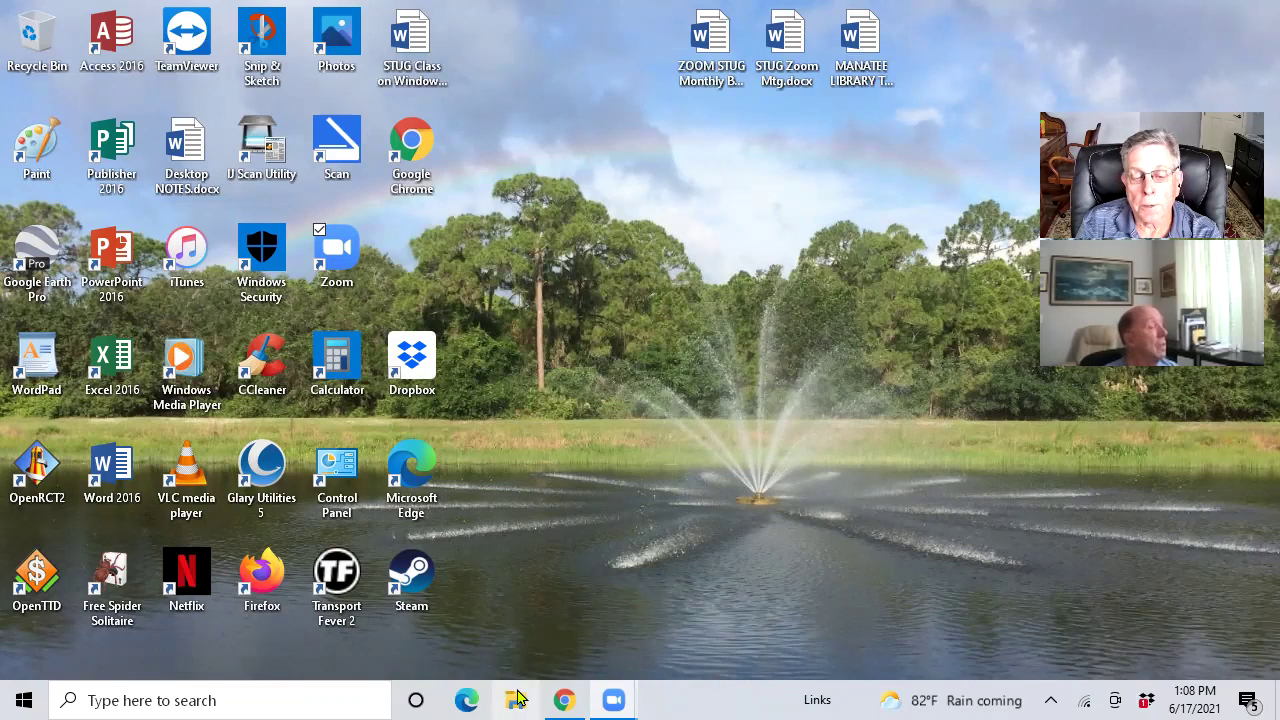
Open File Explorer, and resize and reposition its window to leave the desktop's far side clear
{"action": "left_click", "coordinate": [516, 698]}
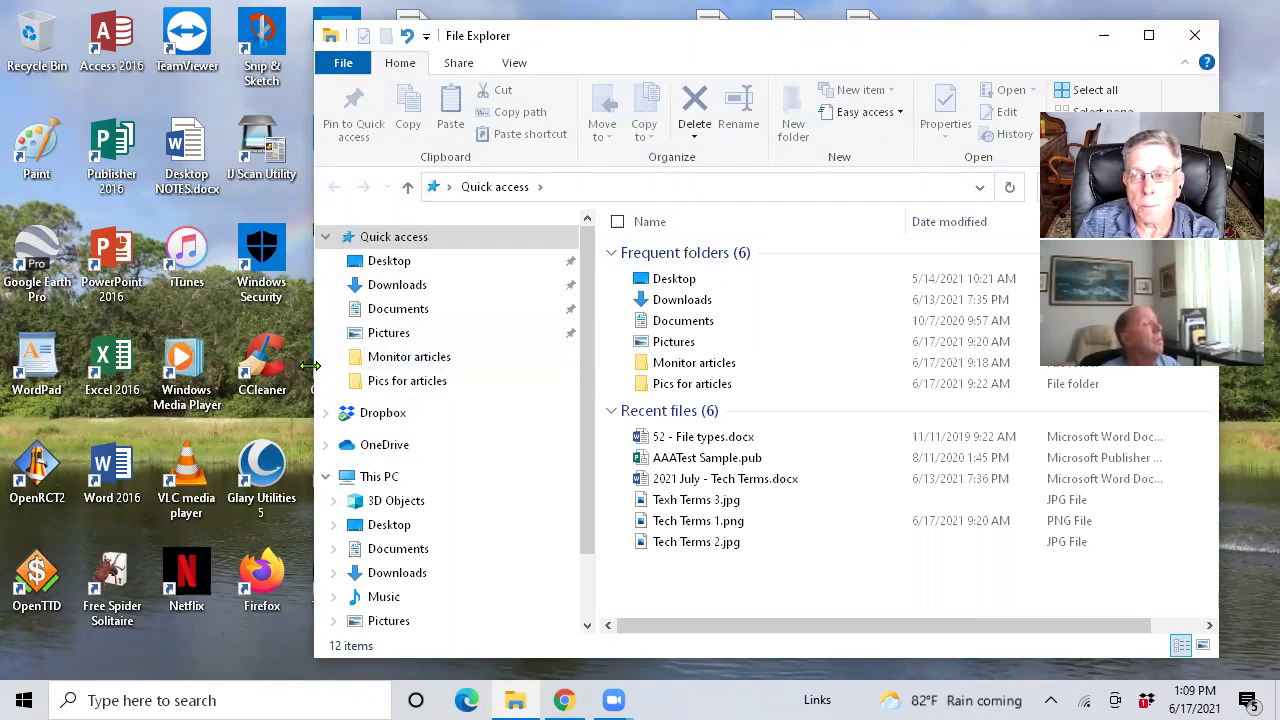
{"action": "left_click_drag", "start_coordinate": [312, 366], "coordinate": [74, 360]}
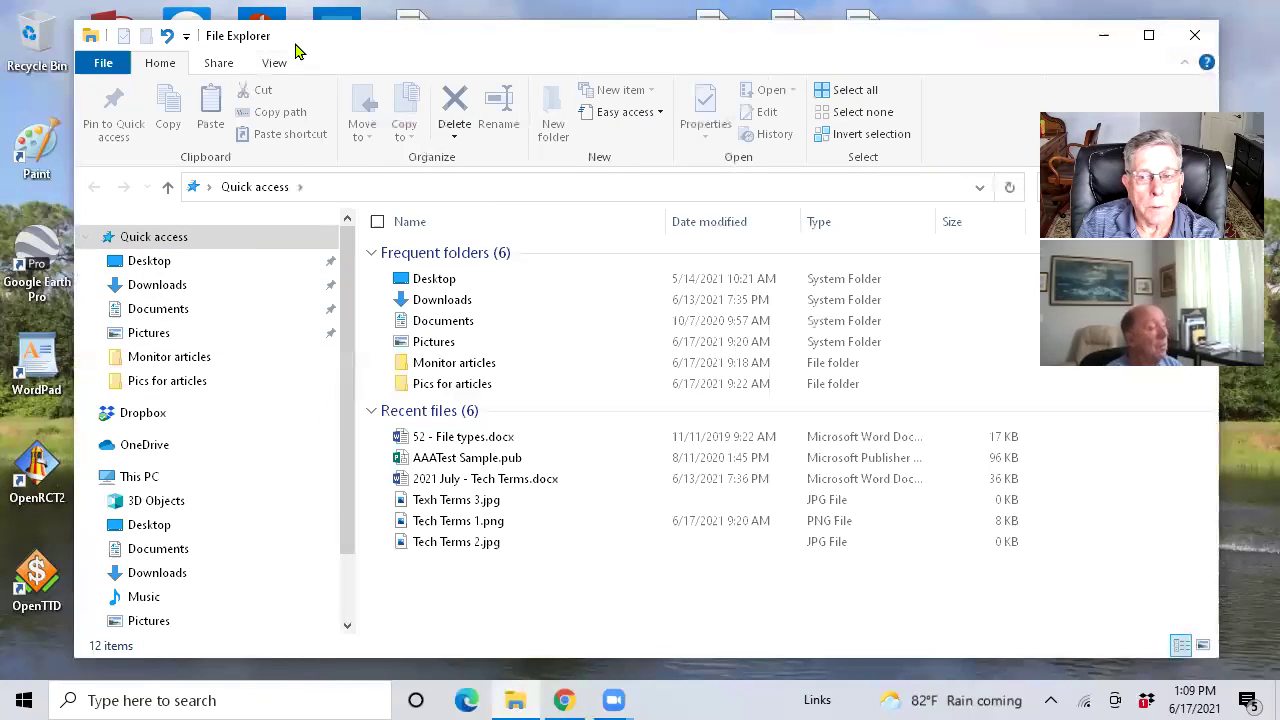
{"action": "left_click_drag", "start_coordinate": [295, 50], "coordinate": [242, 134]}
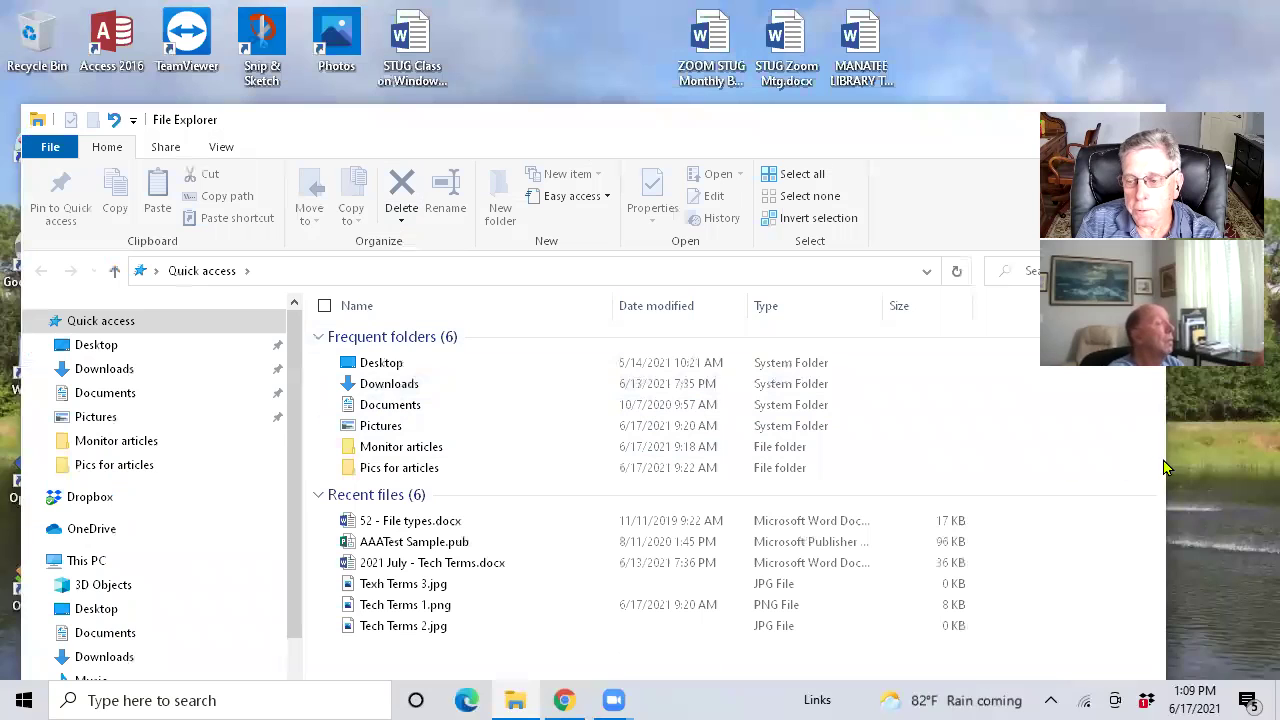
{"action": "left_click_drag", "start_coordinate": [1163, 459], "coordinate": [1019, 450]}
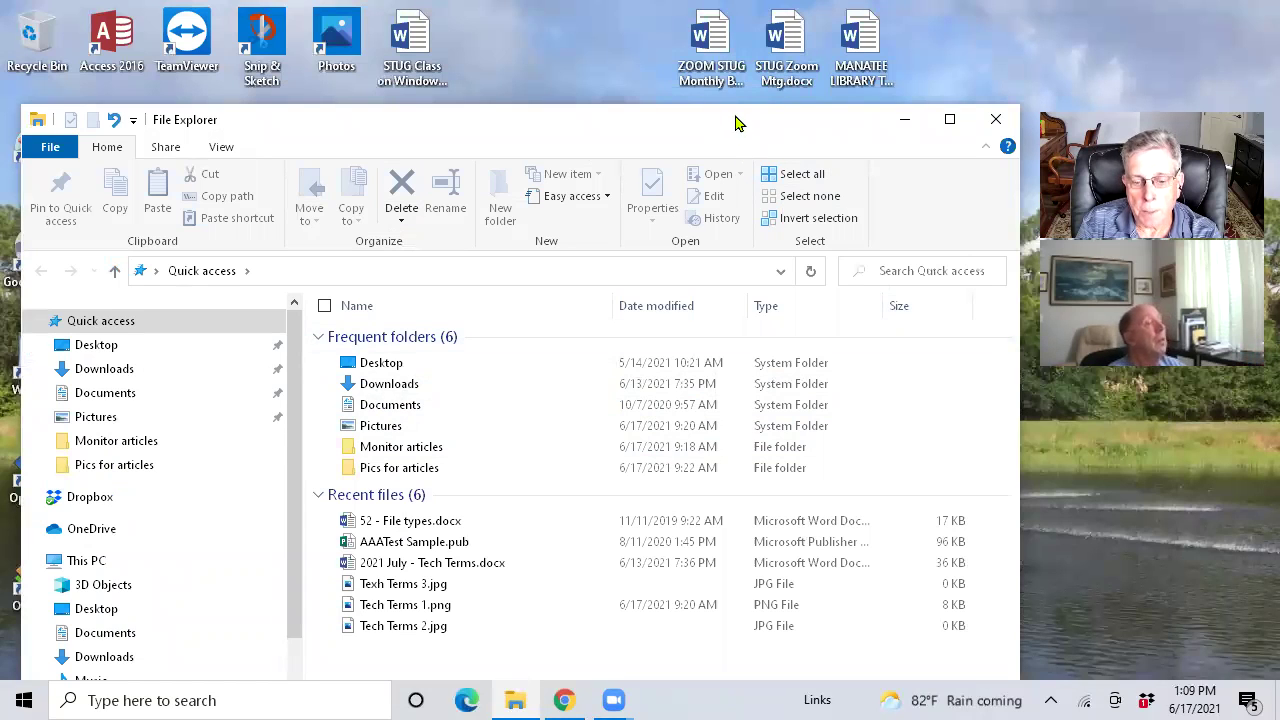
{"action": "left_click_drag", "start_coordinate": [735, 122], "coordinate": [749, 156]}
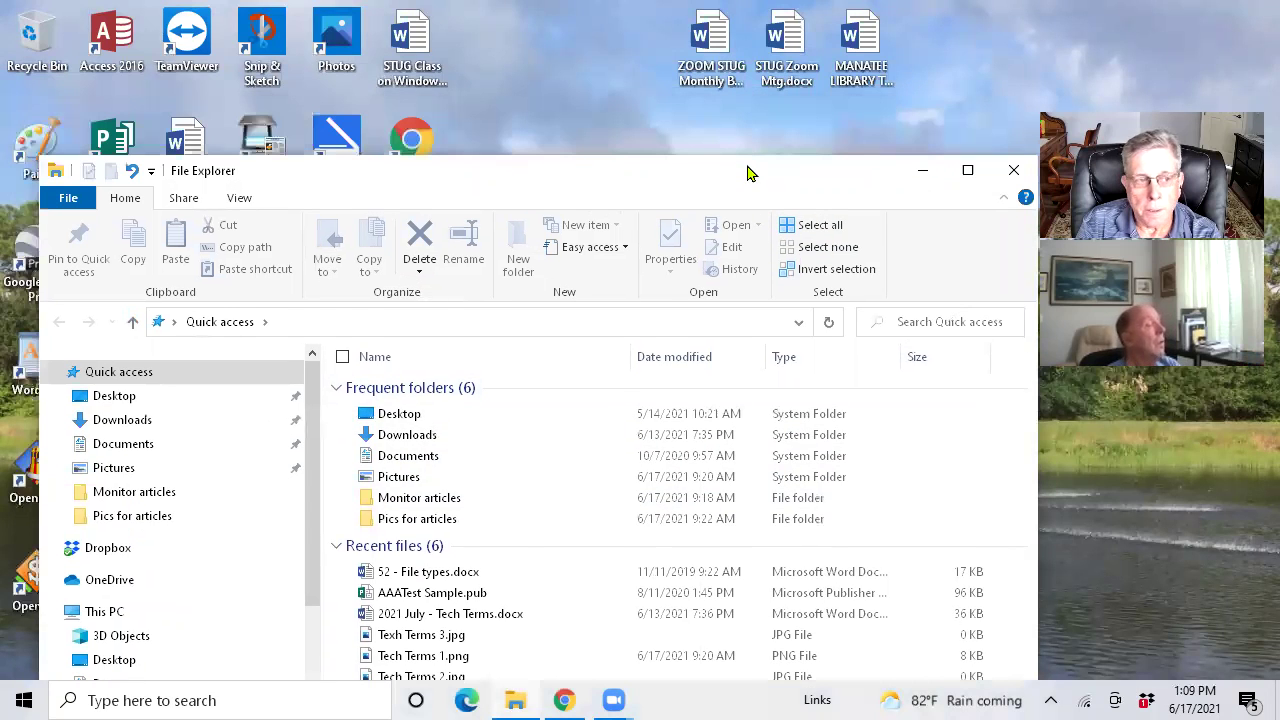
{"action": "left_click_drag", "start_coordinate": [750, 173], "coordinate": [732, 102]}
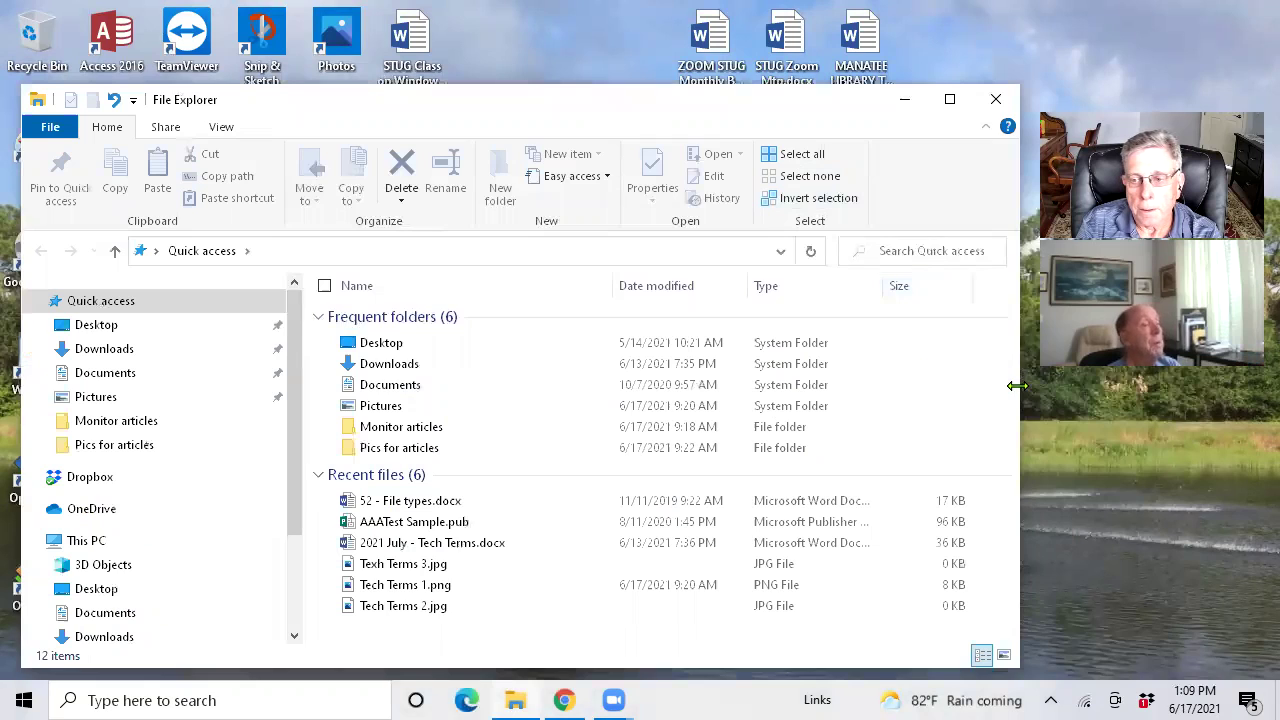
{"action": "left_click_drag", "start_coordinate": [1016, 385], "coordinate": [1038, 395]}
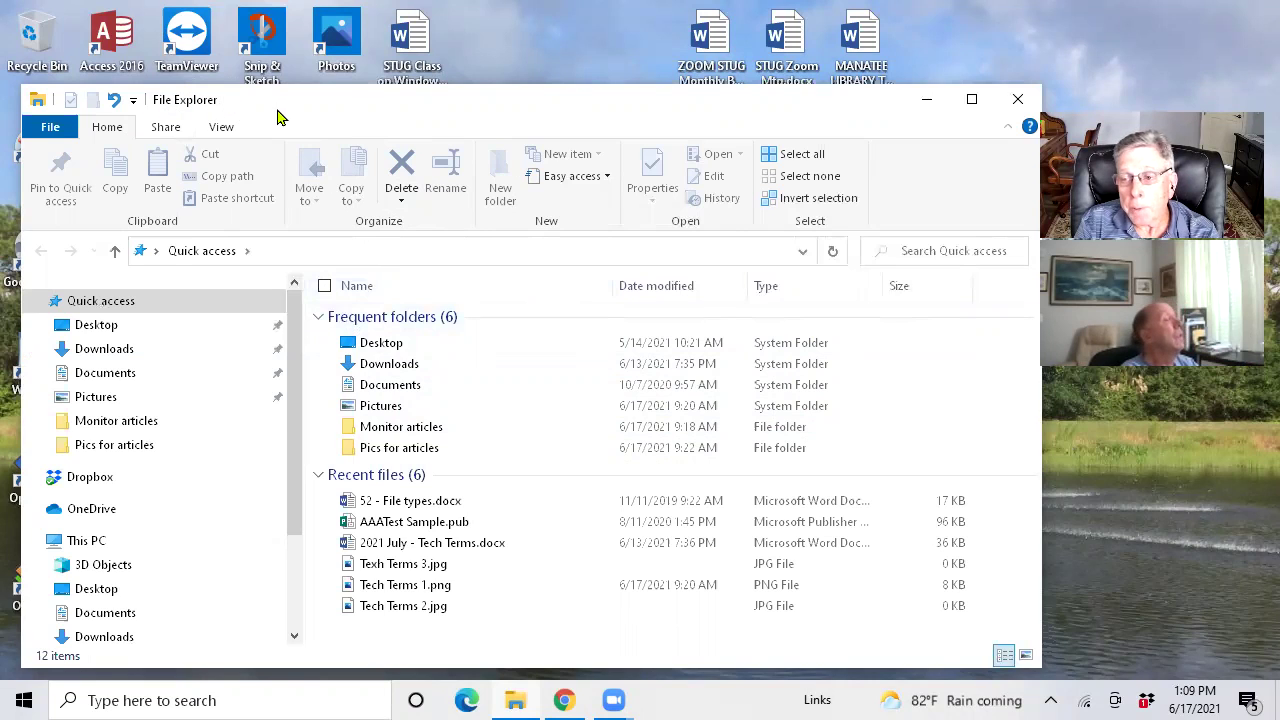
Examine the contents of the Windows Accessories and Windows Administrative Tools folders in the Start app list
{"action": "left_click", "coordinate": [24, 700]}
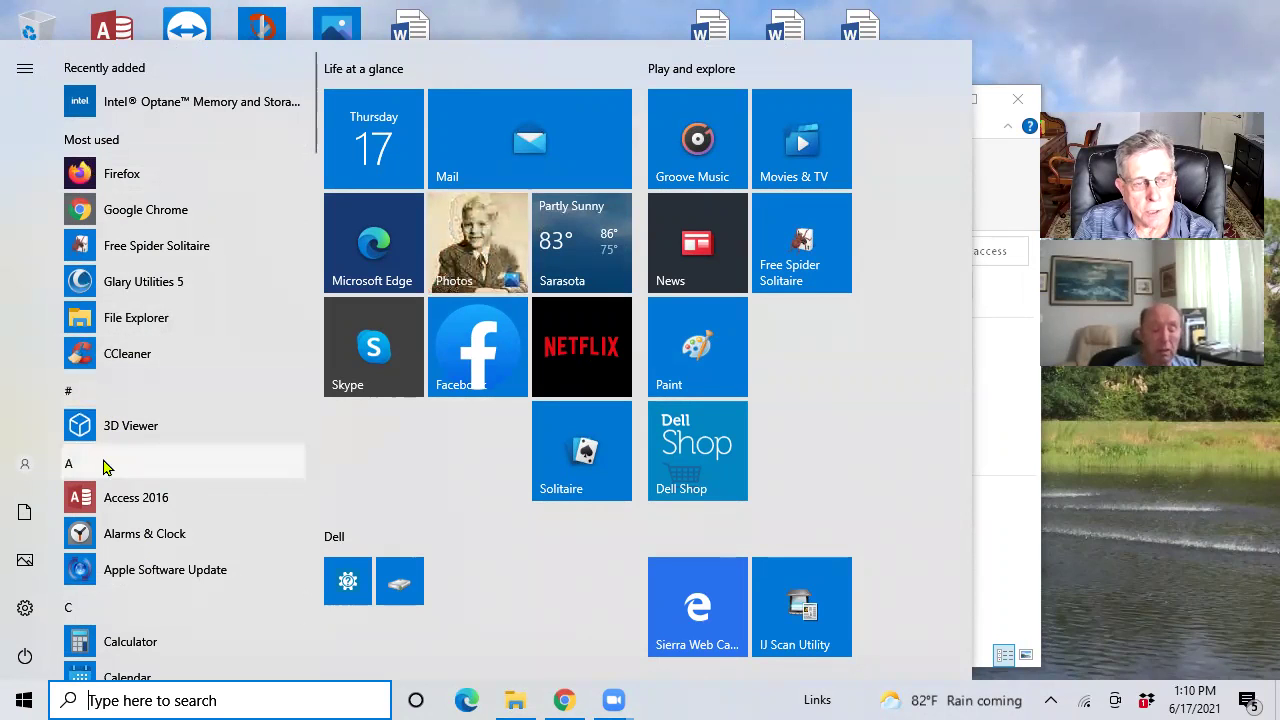
{"action": "left_click_drag", "start_coordinate": [313, 135], "coordinate": [306, 607]}
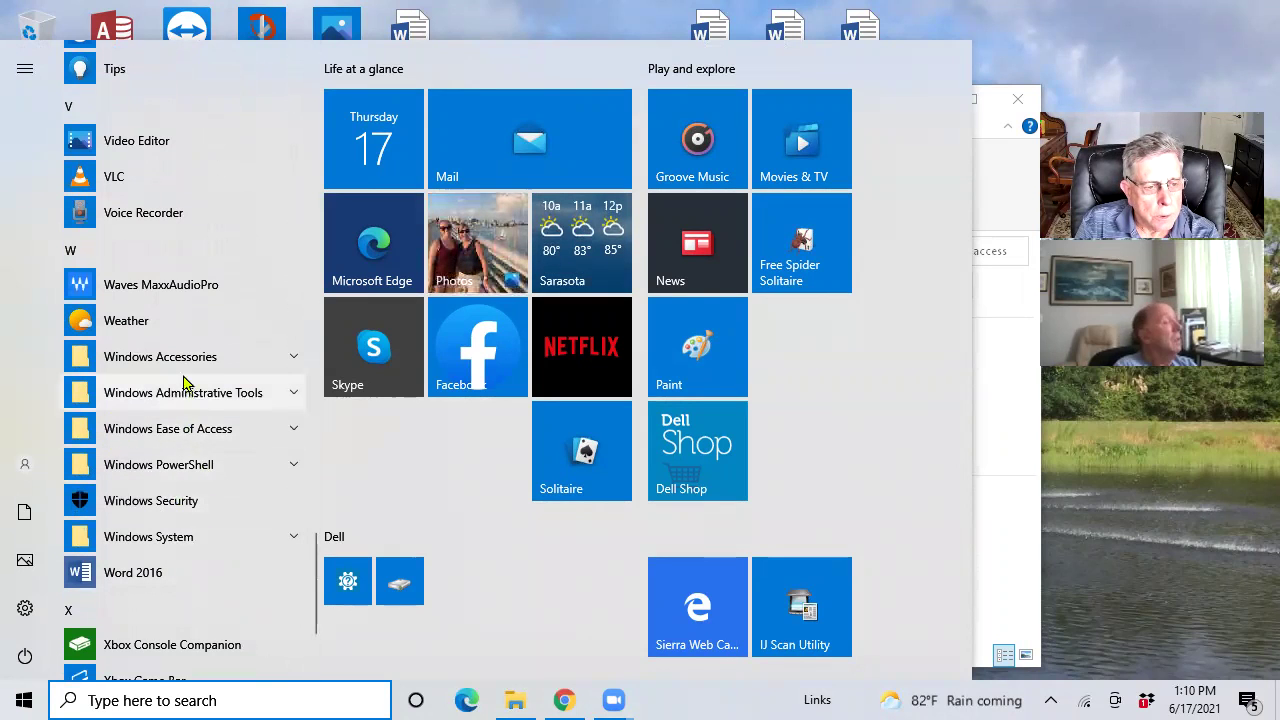
{"action": "left_click", "coordinate": [263, 365]}
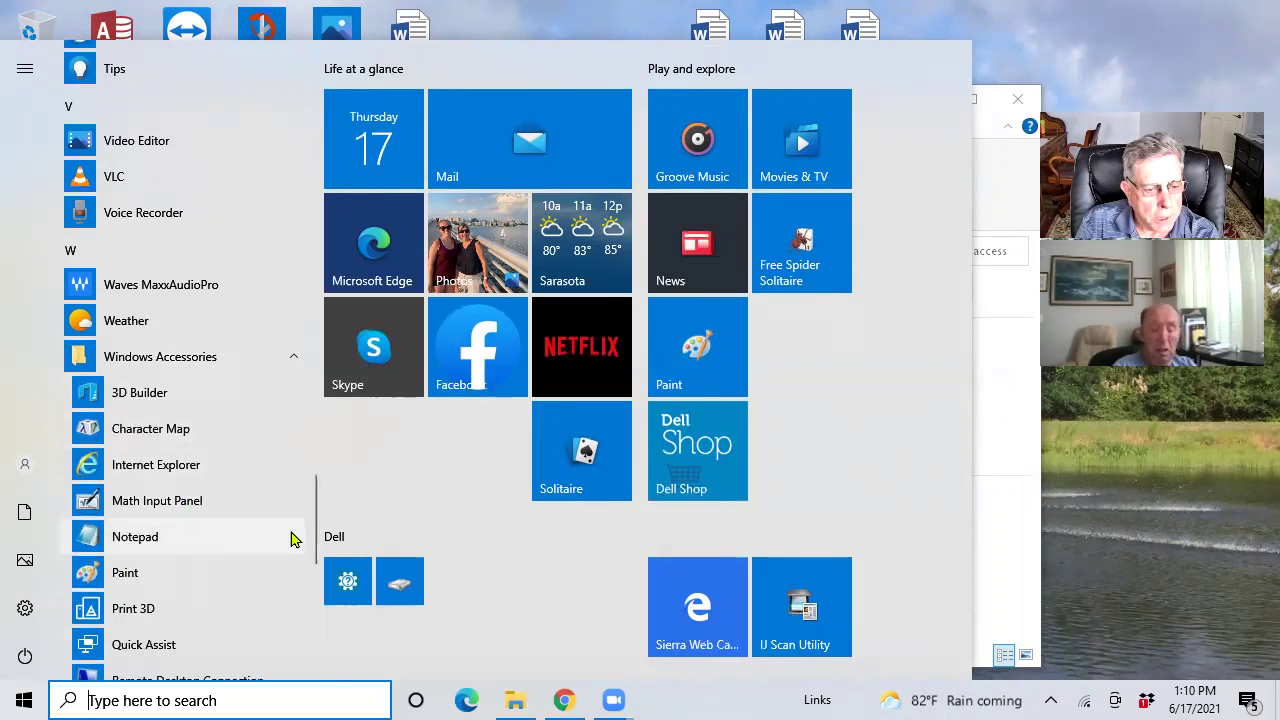
{"action": "mouse_move", "coordinate": [314, 514]}
{"action": "left_mouse_down"}
{"action": "mouse_move", "coordinate": [318, 564]}
{"action": "mouse_move", "coordinate": [325, 476]}
{"action": "mouse_move", "coordinate": [343, 506]}
{"action": "mouse_move", "coordinate": [330, 510]}
{"action": "left_mouse_up"}
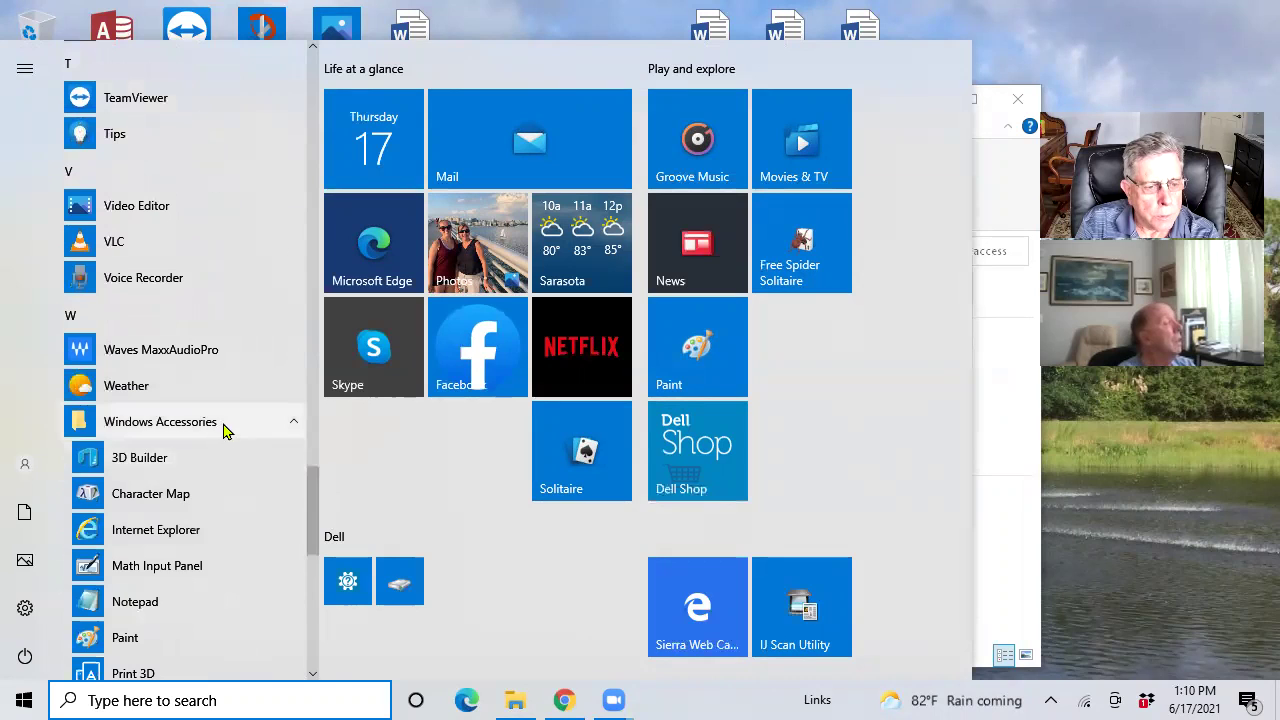
{"action": "left_click", "coordinate": [225, 424]}
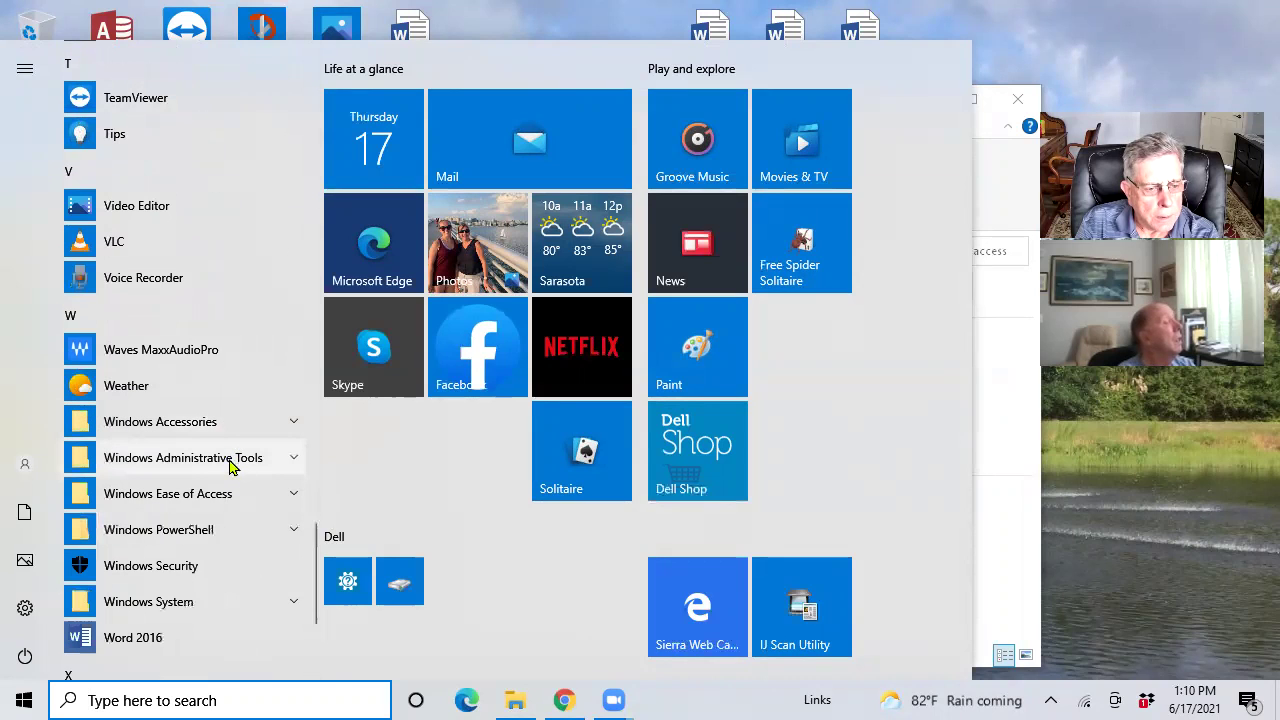
{"action": "left_click", "coordinate": [218, 462]}
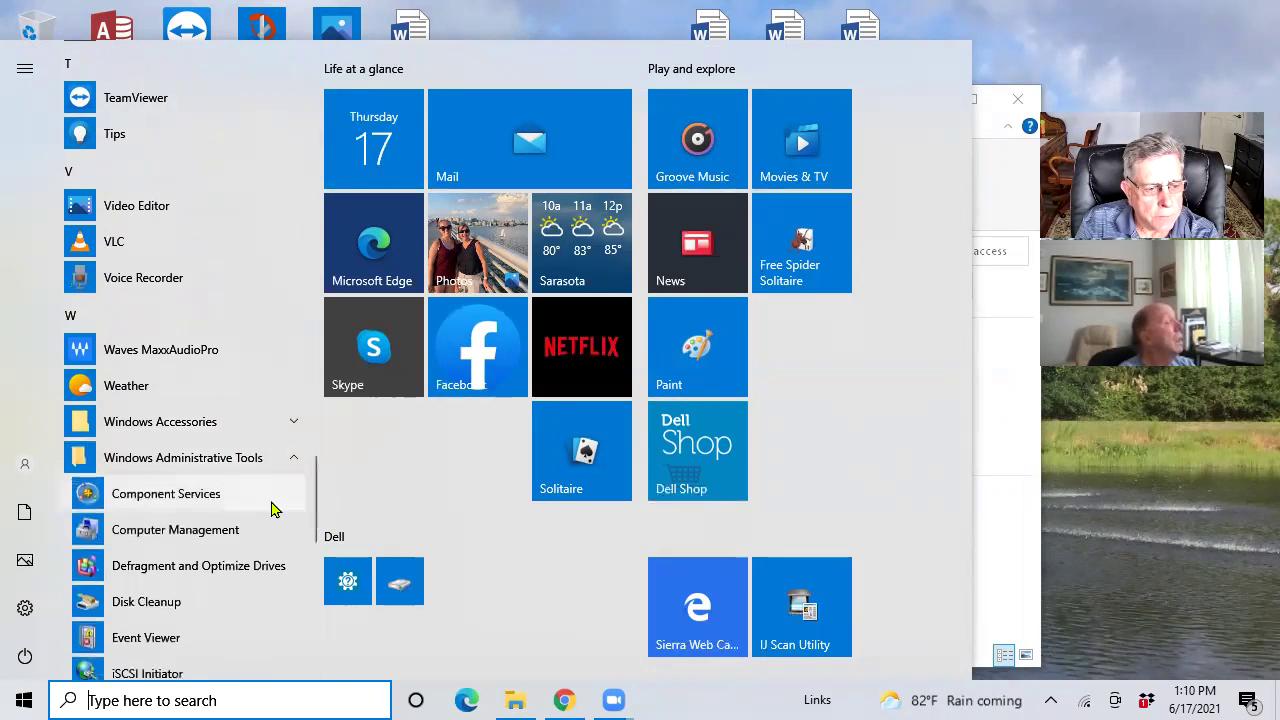
{"action": "mouse_move", "coordinate": [320, 509]}
{"action": "left_mouse_down"}
{"action": "mouse_move", "coordinate": [313, 533]}
{"action": "mouse_move", "coordinate": [313, 510]}
{"action": "left_mouse_up"}
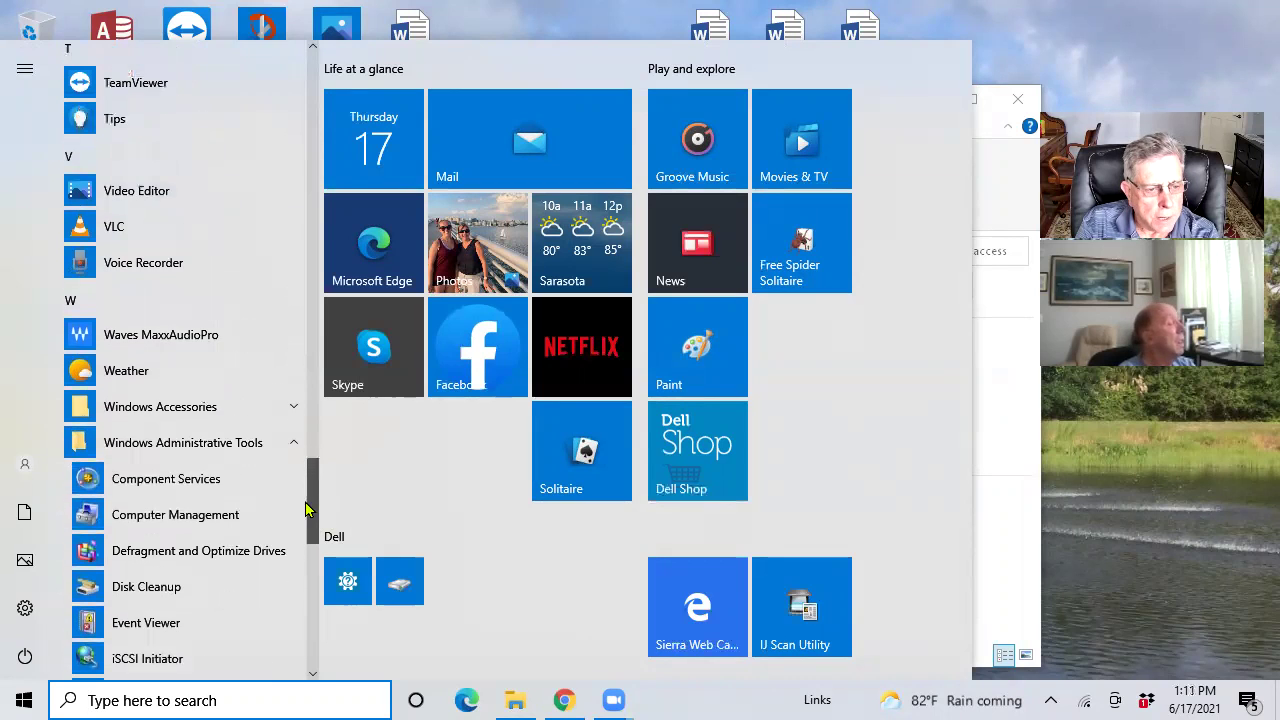
{"action": "left_click", "coordinate": [207, 445]}
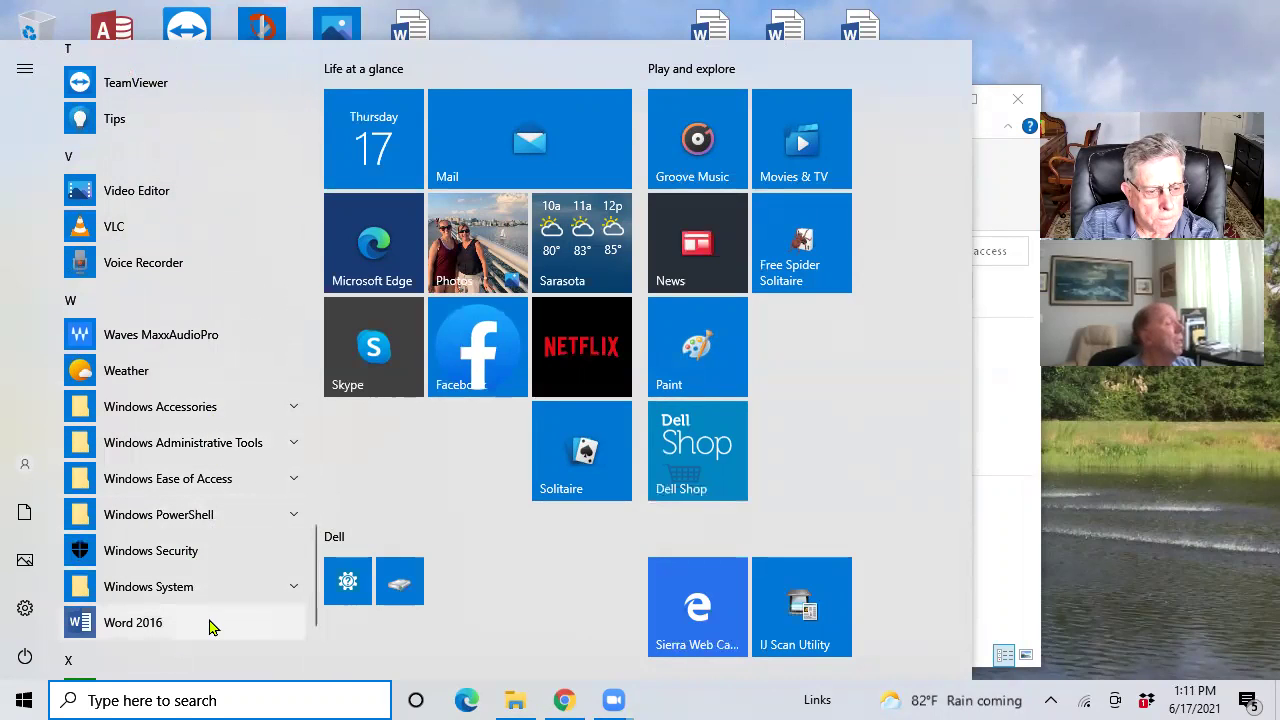
Create a desktop shortcut for File Explorer from the Windows System folder of the Start app list
{"action": "left_click", "coordinate": [166, 590]}
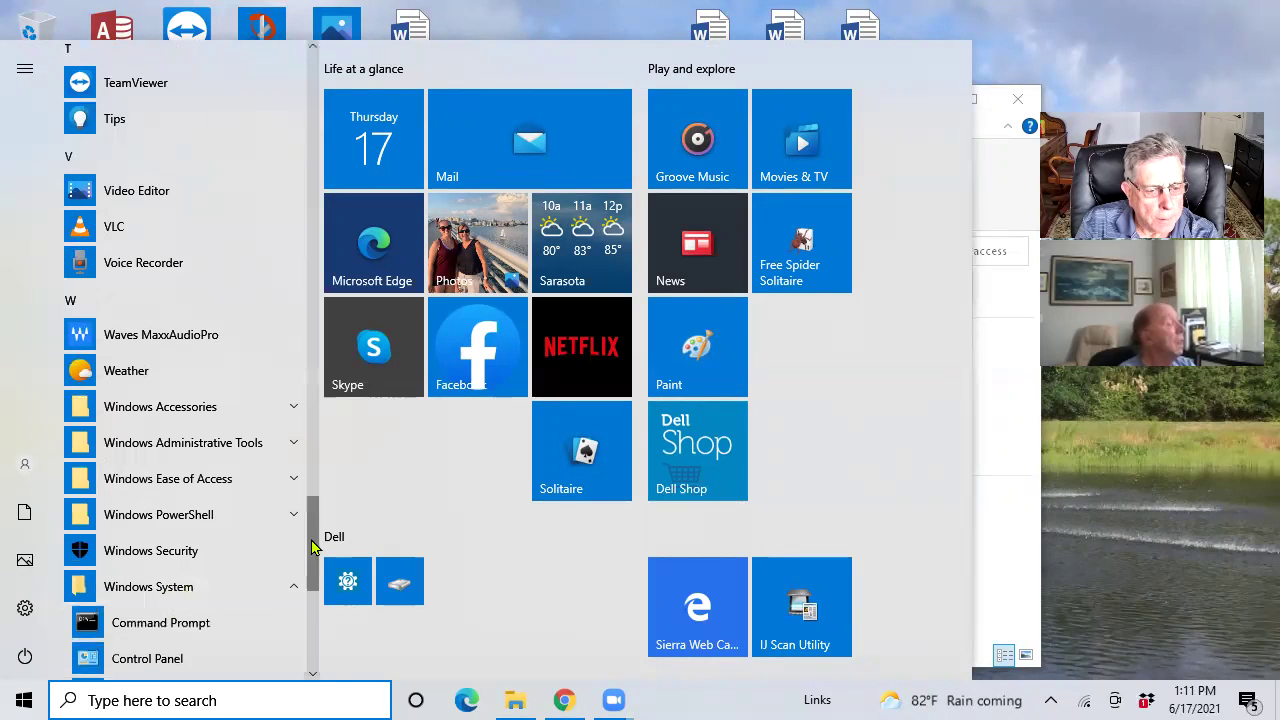
{"action": "left_click_drag", "start_coordinate": [311, 548], "coordinate": [322, 580]}
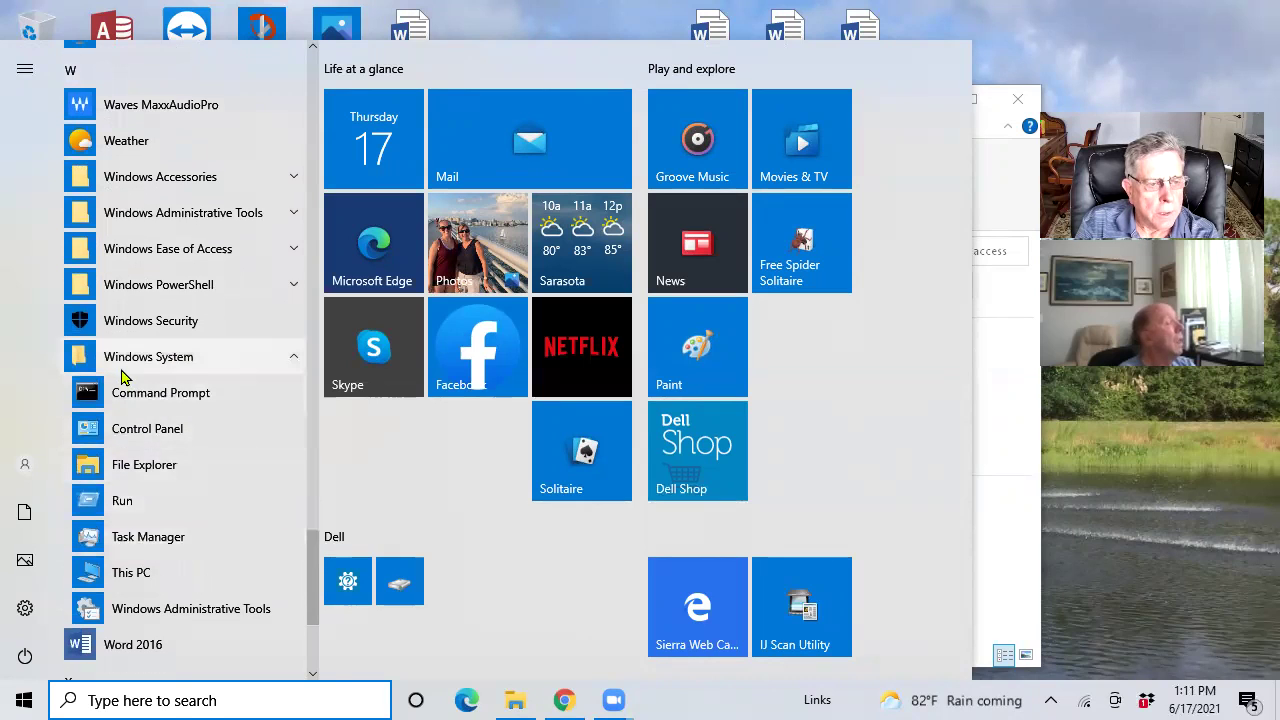
{"action": "left_click", "coordinate": [157, 472]}
{"action": "left_click_drag", "start_coordinate": [173, 472], "coordinate": [1145, 496]}
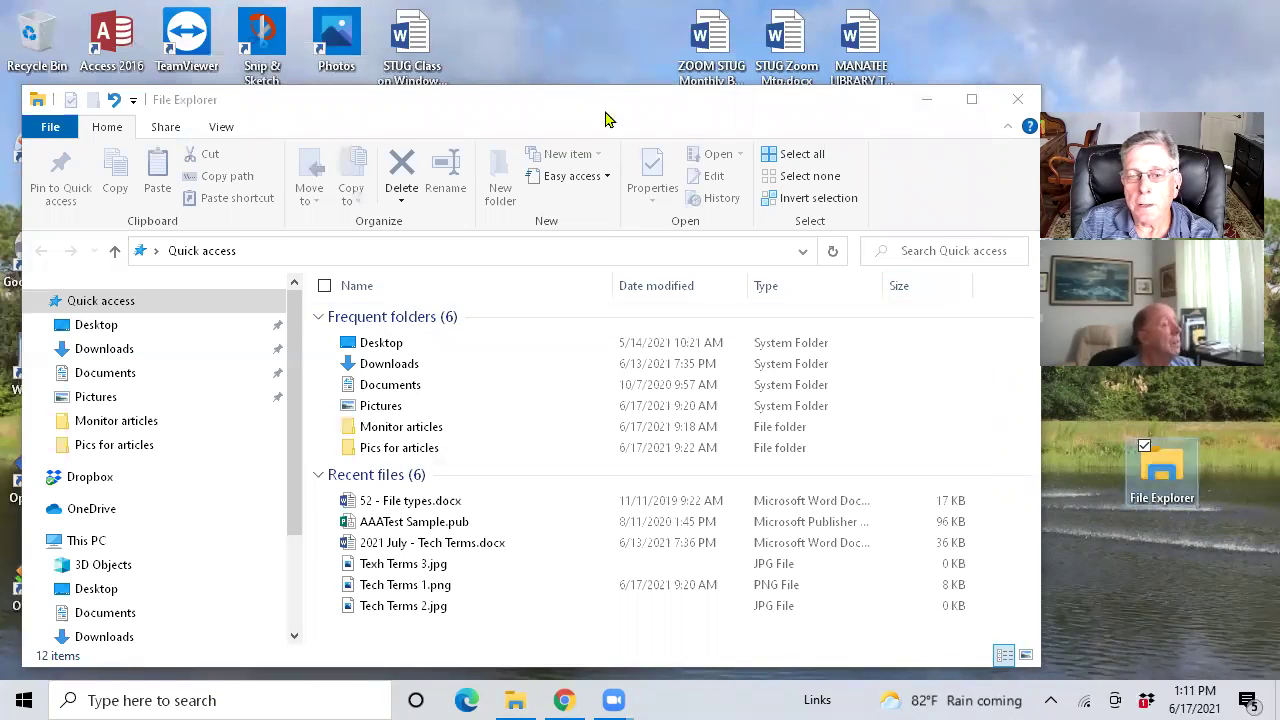
Move the File Explorer window aside and view the jump list of its taskbar shortcut
{"action": "left_click", "coordinate": [536, 110]}
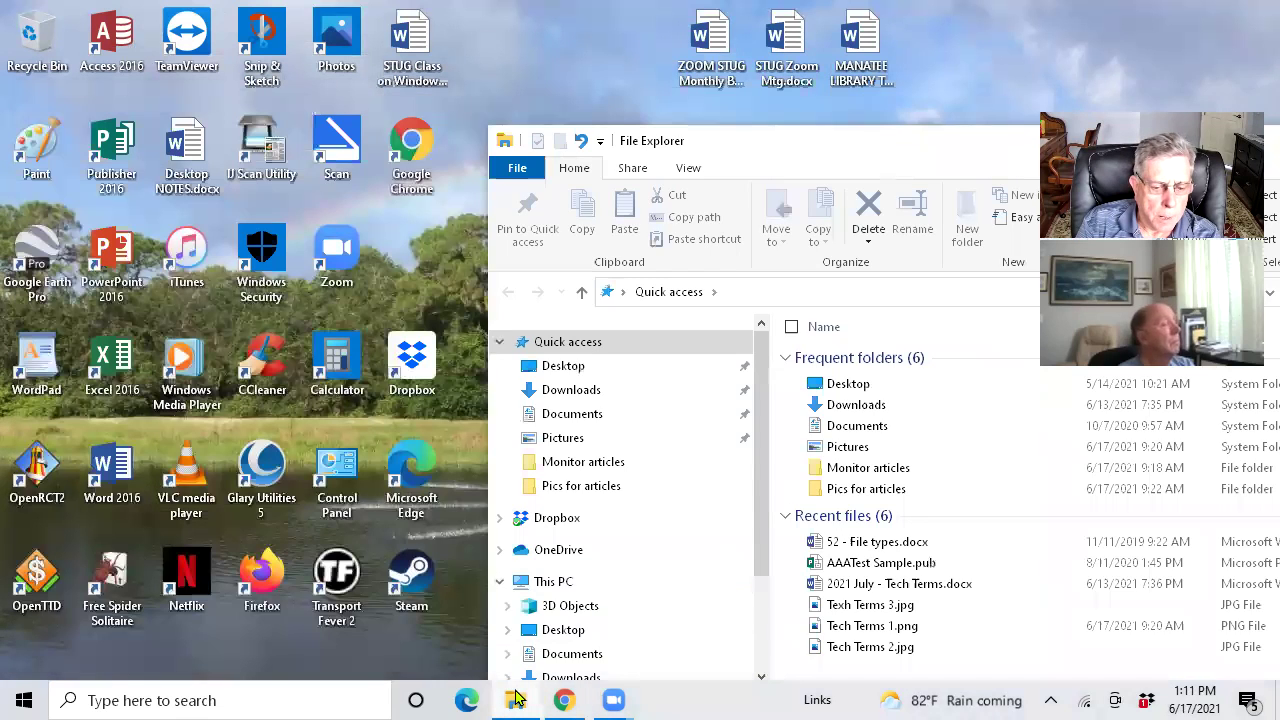
{"action": "mouse_move", "coordinate": [514, 698]}
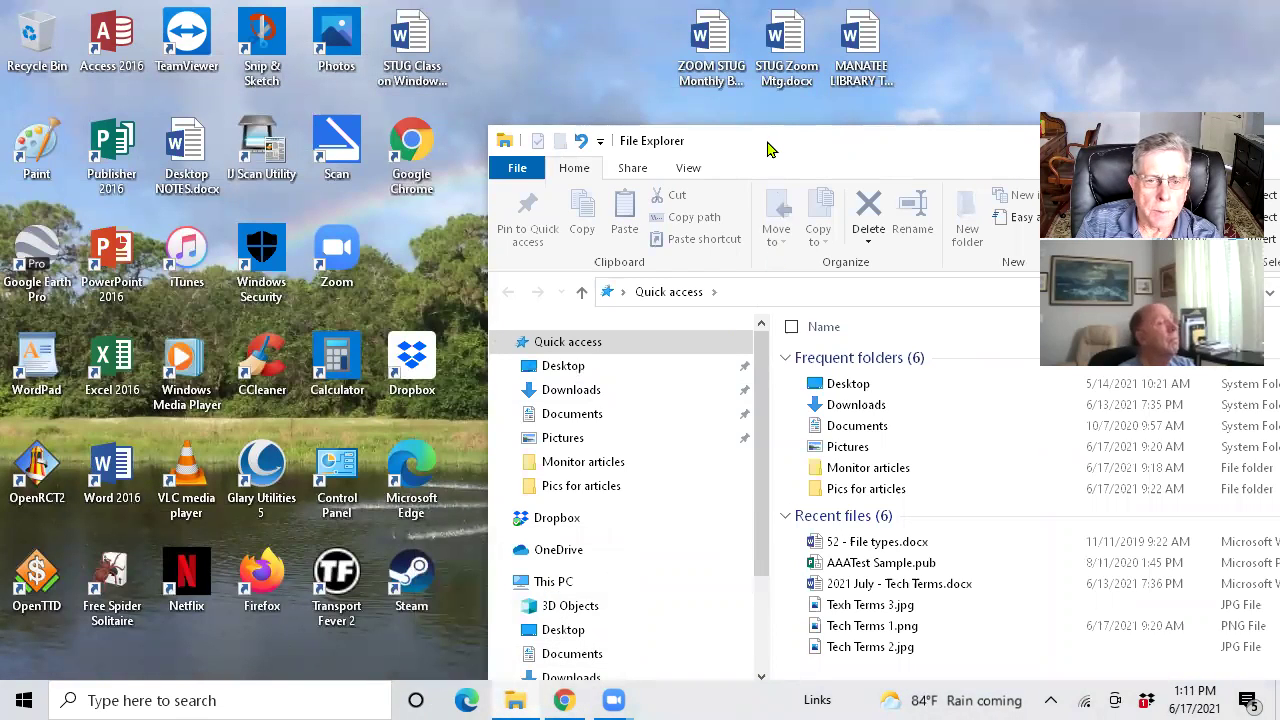
{"action": "left_click_drag", "start_coordinate": [768, 148], "coordinate": [992, 343]}
{"action": "left_click_drag", "start_coordinate": [515, 700], "coordinate": [507, 505]}
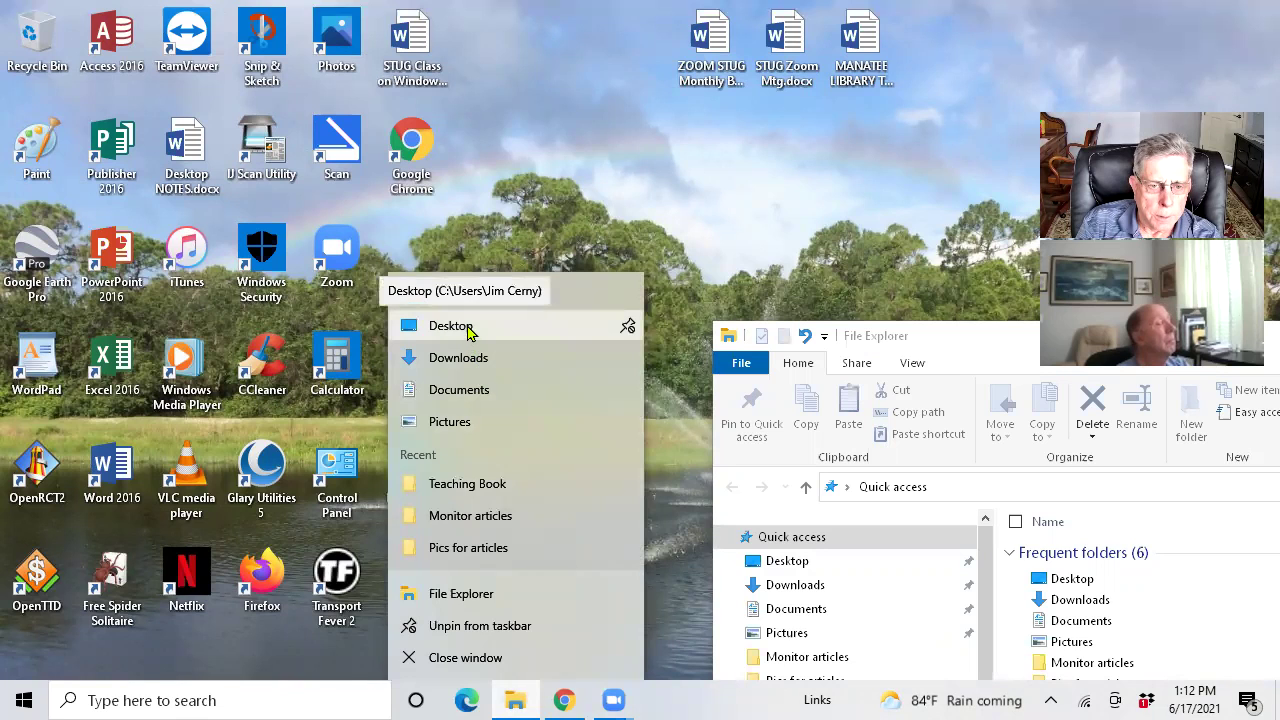
{"action": "left_click", "coordinate": [687, 458]}
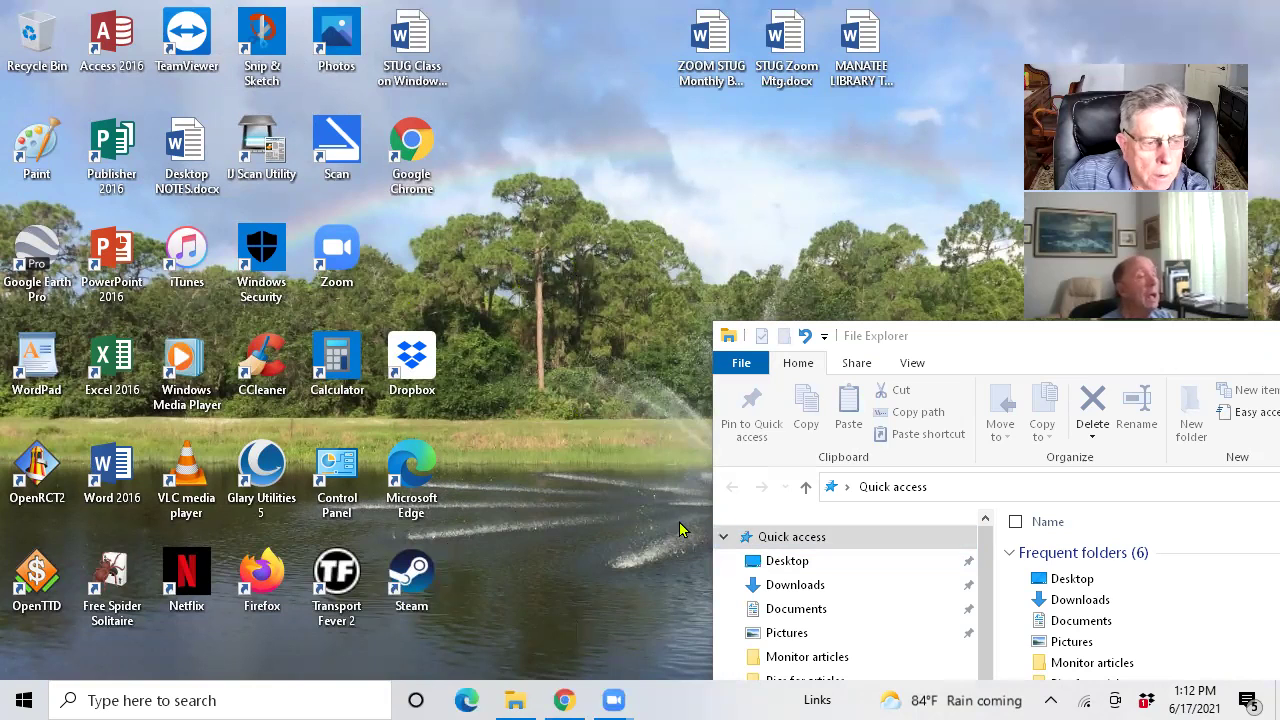
Place the File Explorer desktop shortcut between the Google Chrome and Dropbox icons, and maximize the File Explorer window
{"action": "left_click", "coordinate": [945, 338]}
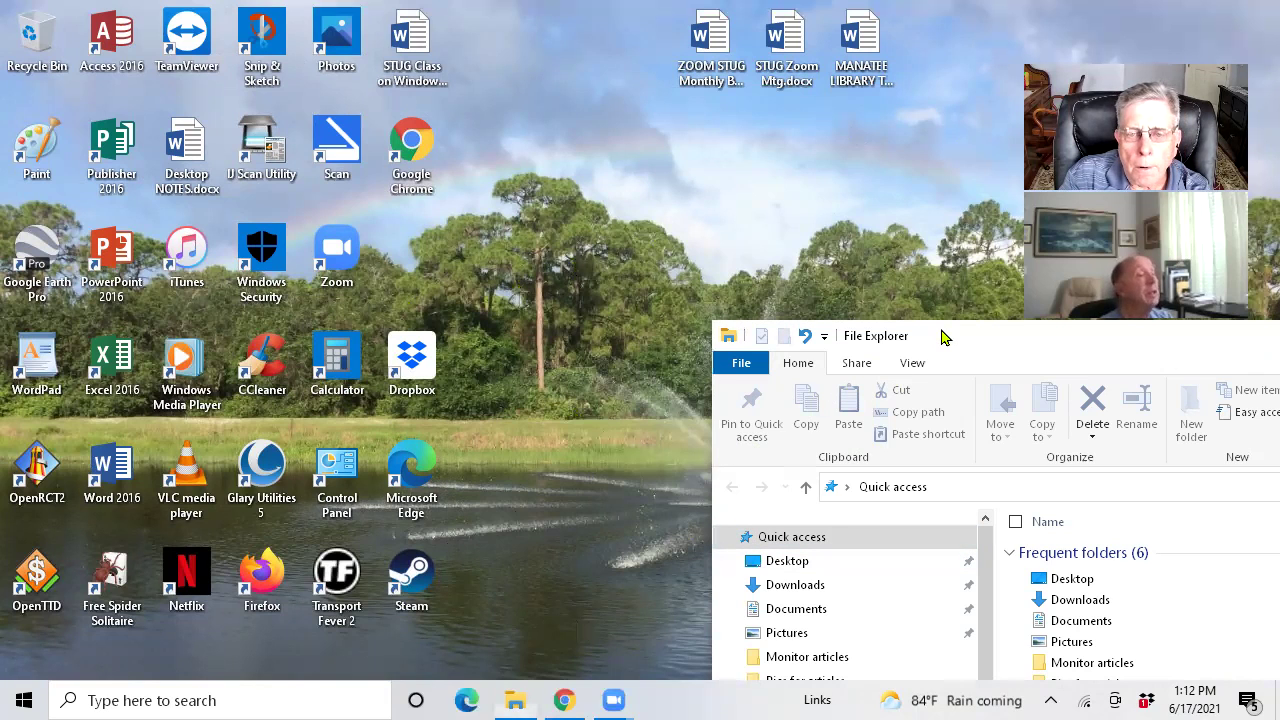
{"action": "left_click_drag", "start_coordinate": [941, 337], "coordinate": [266, 118]}
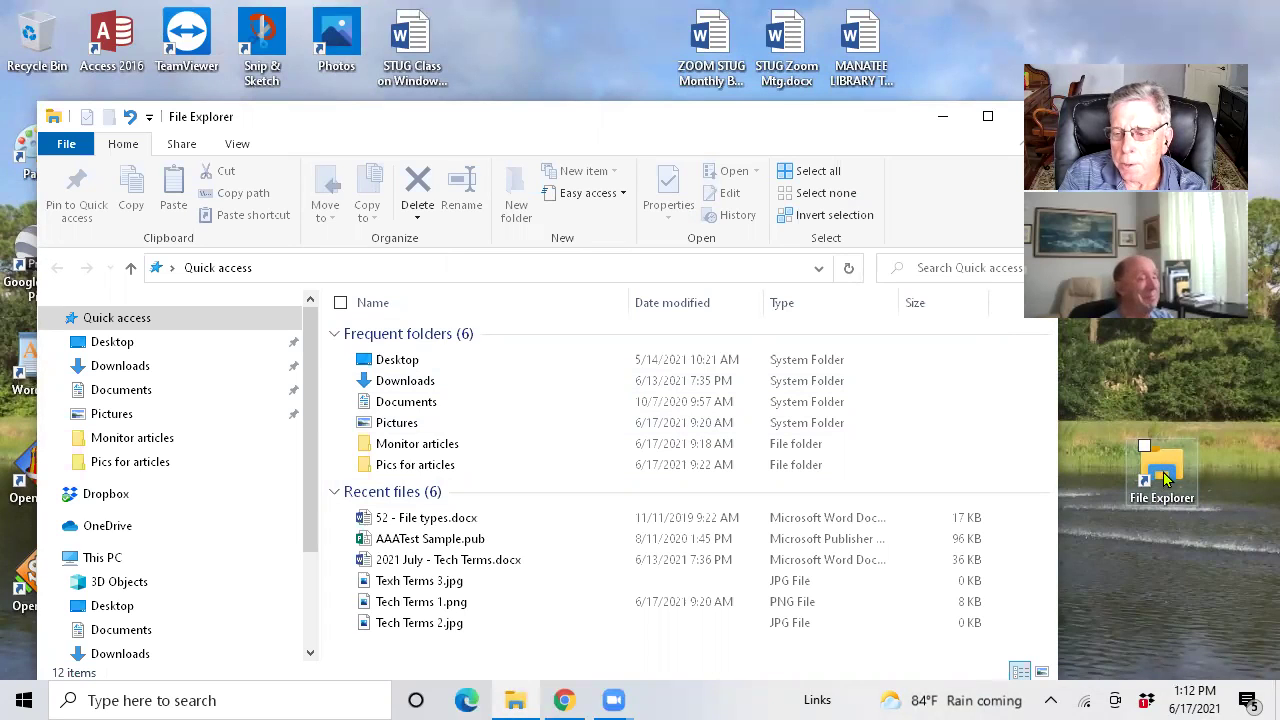
{"action": "left_click_drag", "start_coordinate": [685, 106], "coordinate": [1047, 571]}
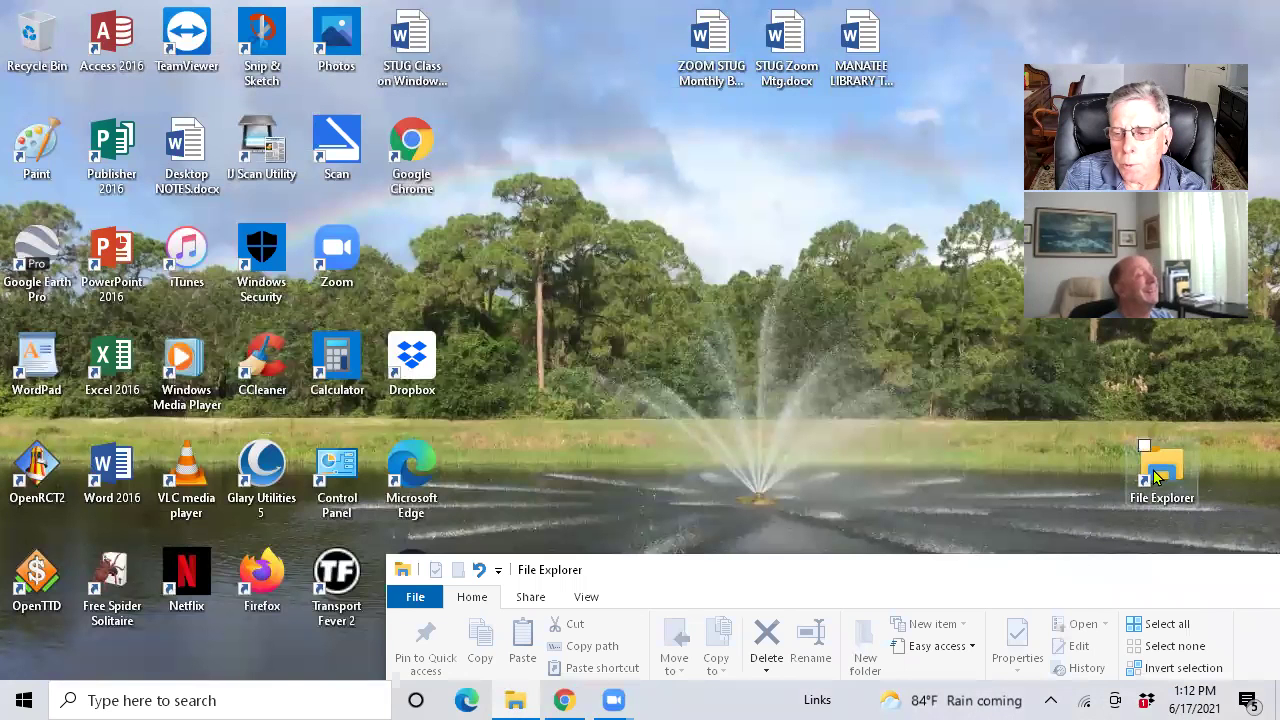
{"action": "left_click_drag", "start_coordinate": [1158, 462], "coordinate": [414, 252]}
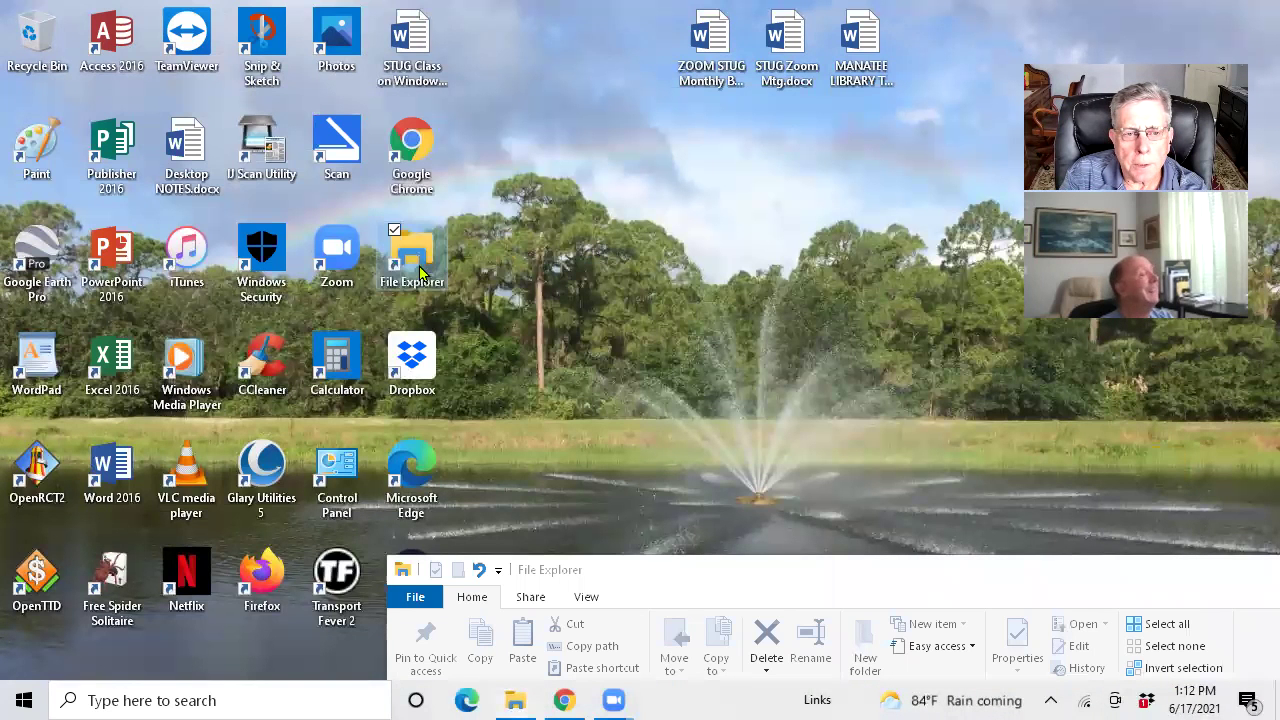
{"action": "double_click", "coordinate": [895, 573]}
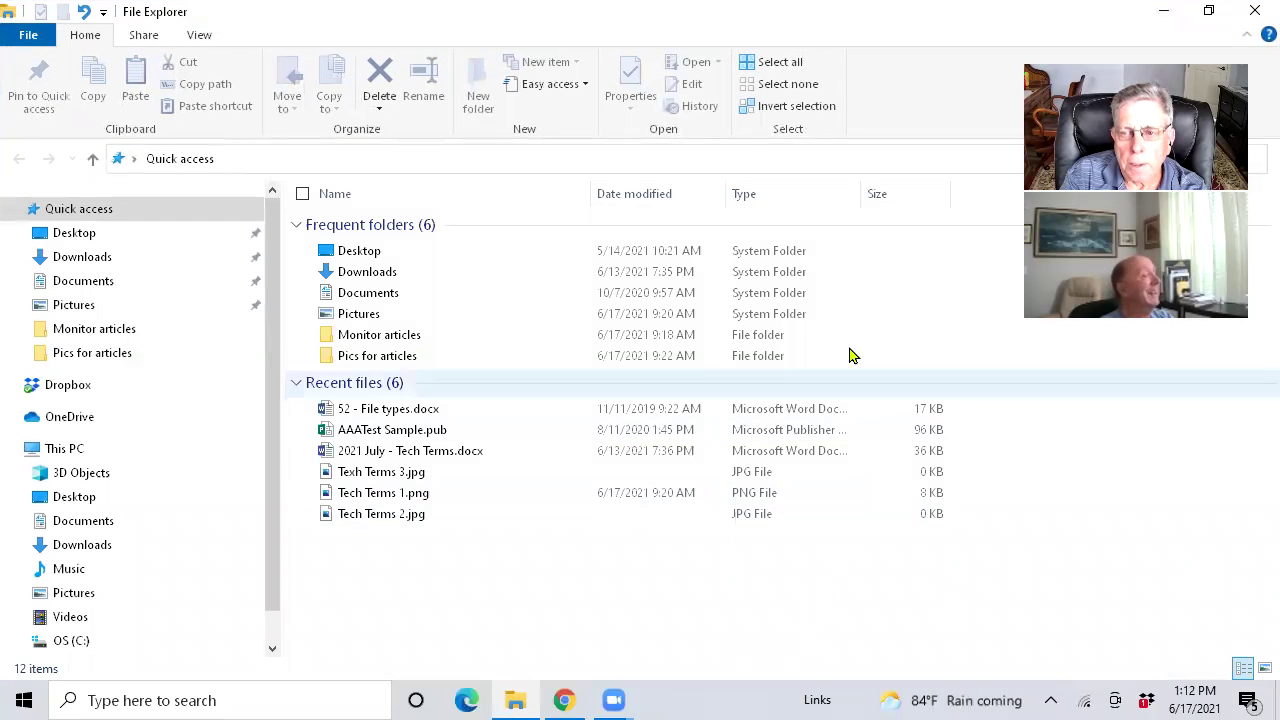
{"action": "left_click", "coordinate": [1254, 14]}
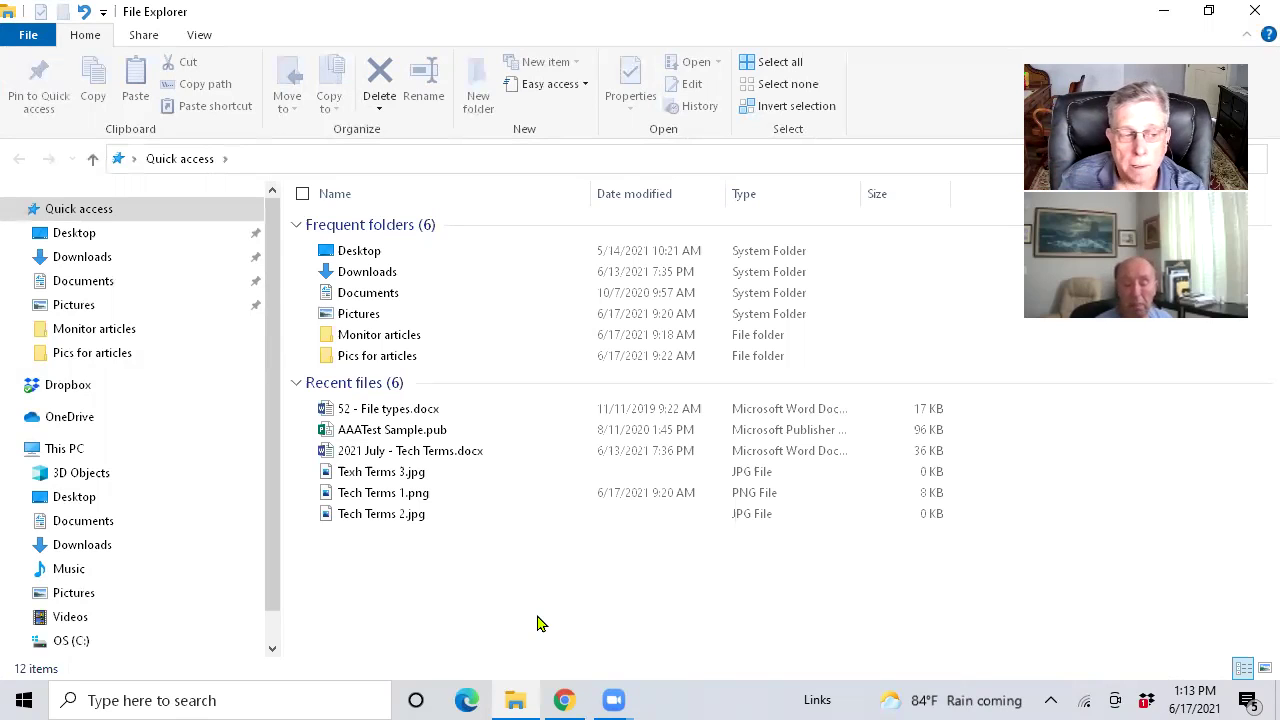
View the contents of the Documents folder and of the 2019 Photos folder within Pictures
{"action": "left_click", "coordinate": [77, 523]}
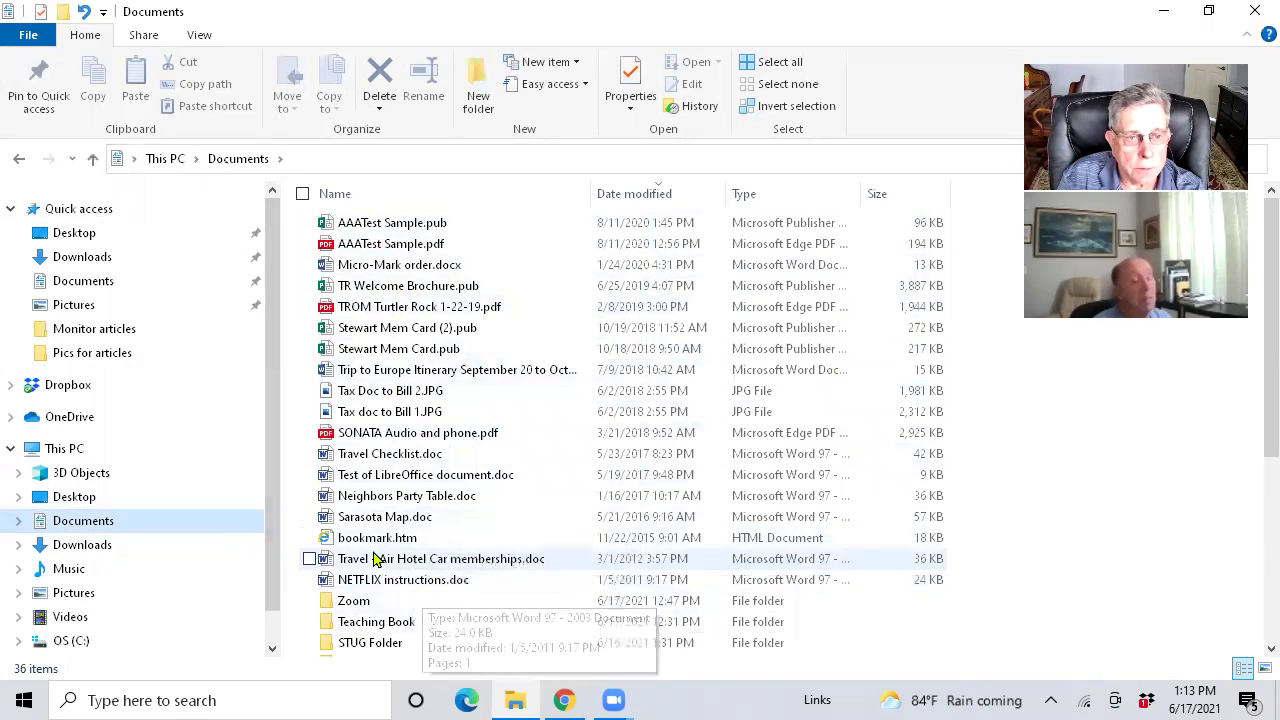
{"action": "left_click", "coordinate": [84, 598]}
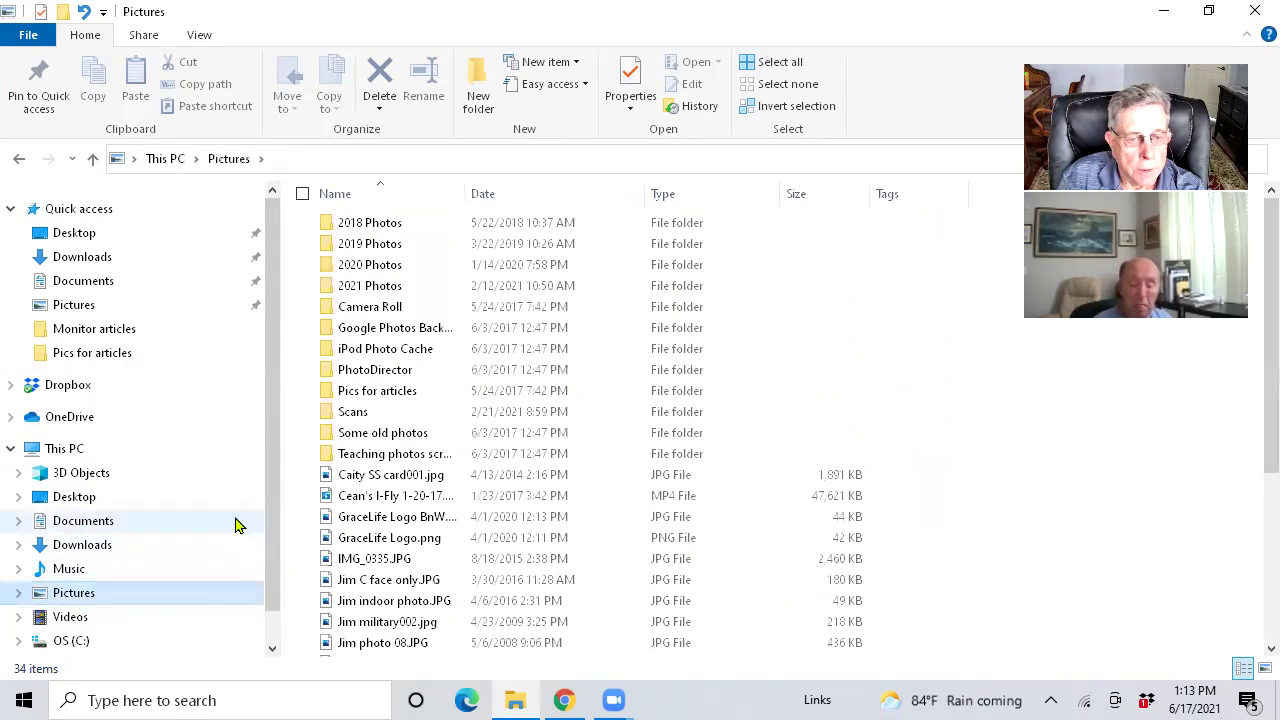
{"action": "double_click", "coordinate": [370, 246]}
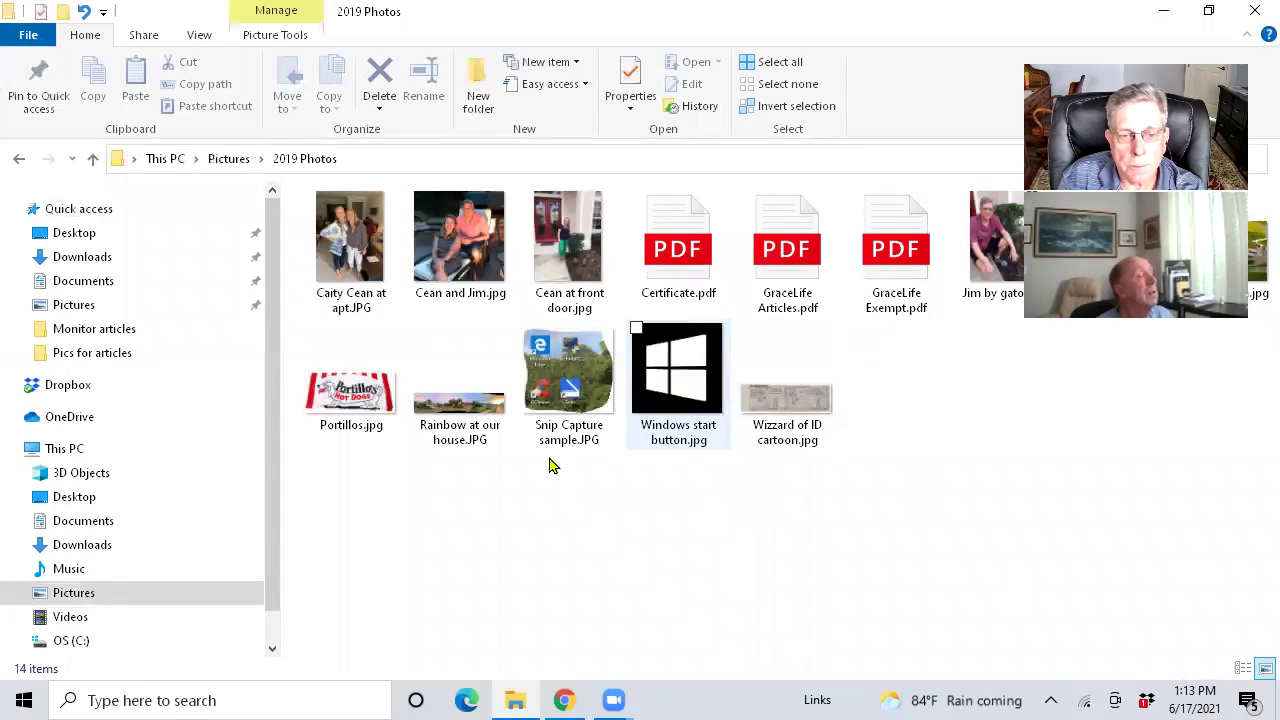
Sort the contents of the Documents folder by name, and open the Music folder
{"action": "left_click", "coordinate": [78, 530]}
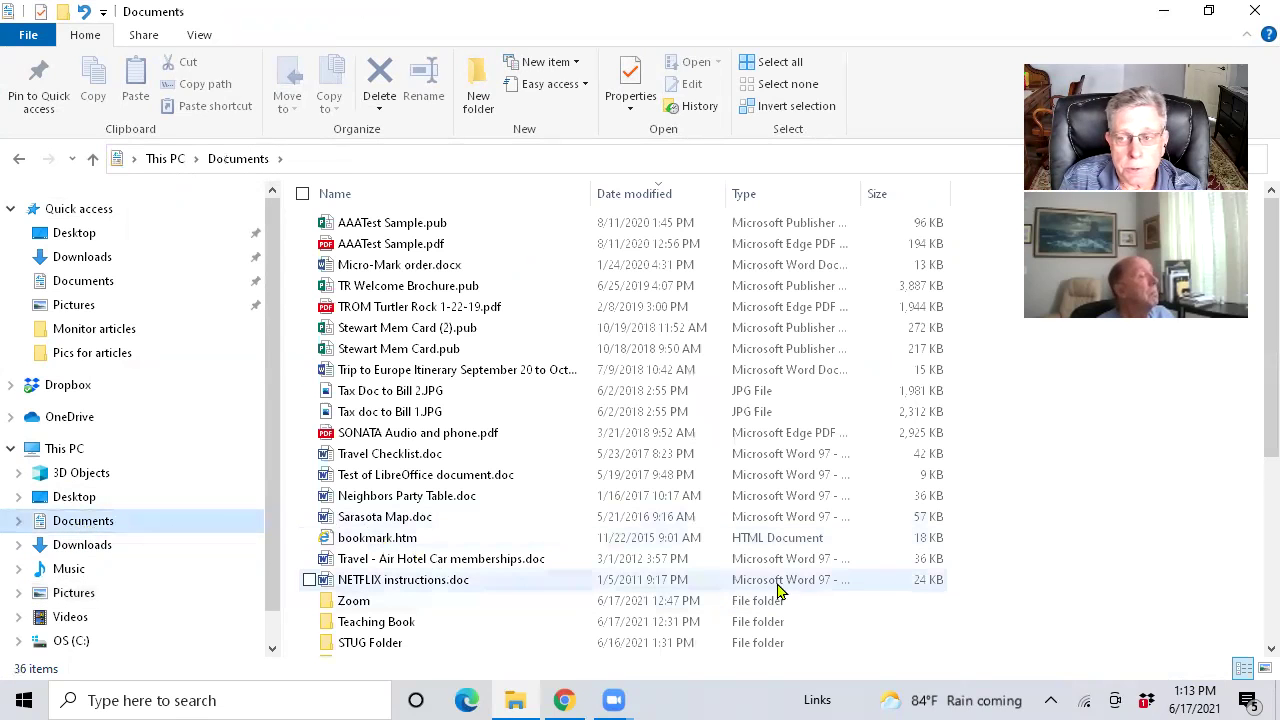
{"action": "right_click", "coordinate": [1180, 489]}
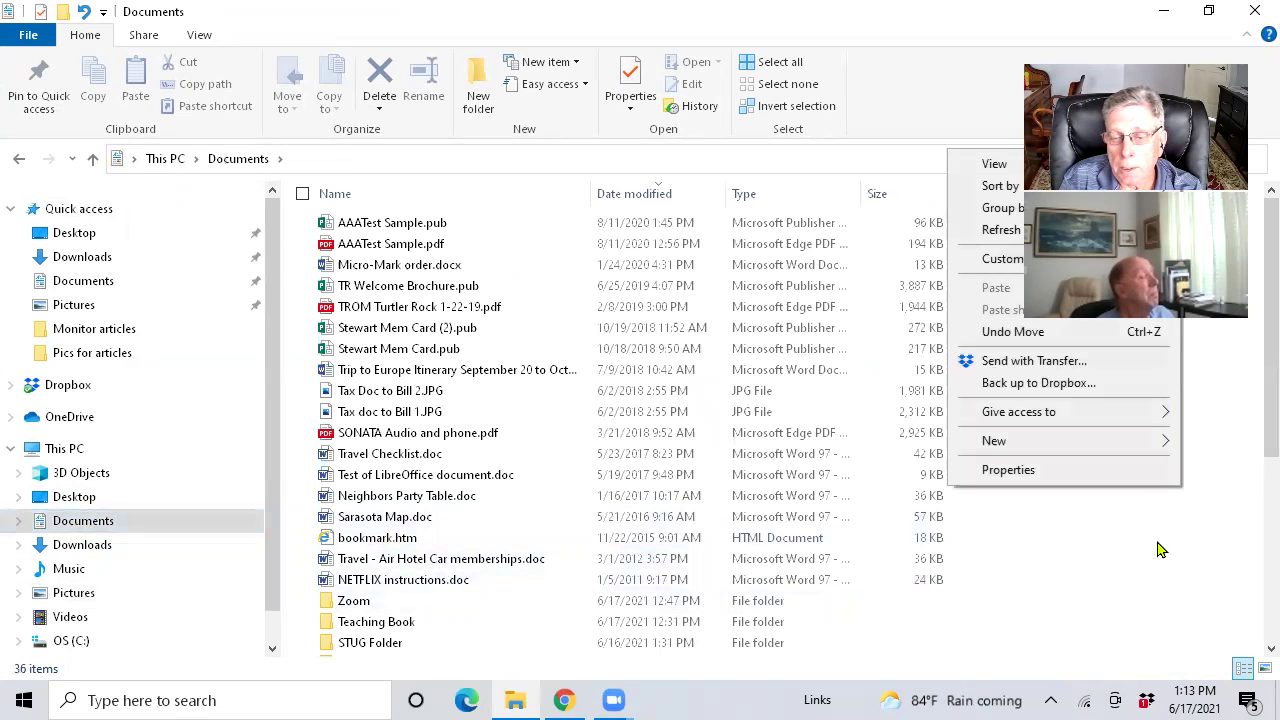
{"action": "left_click", "coordinate": [378, 198]}
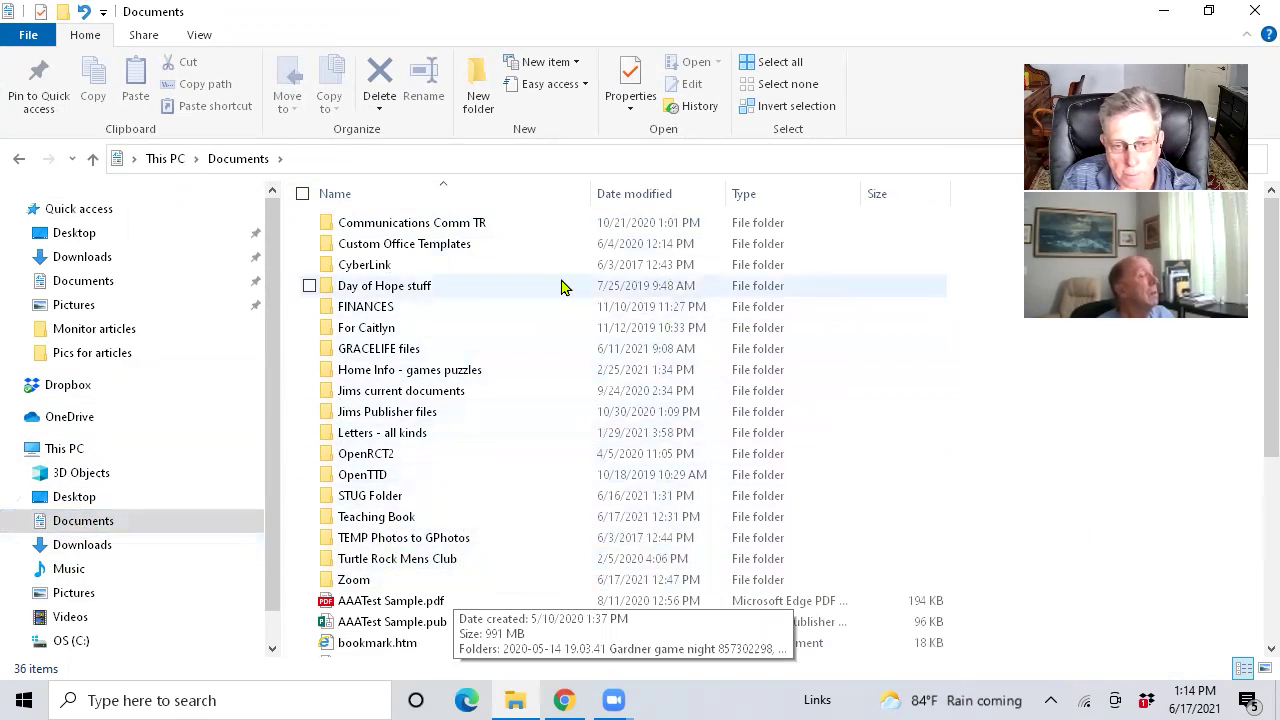
{"action": "left_click", "coordinate": [70, 570]}
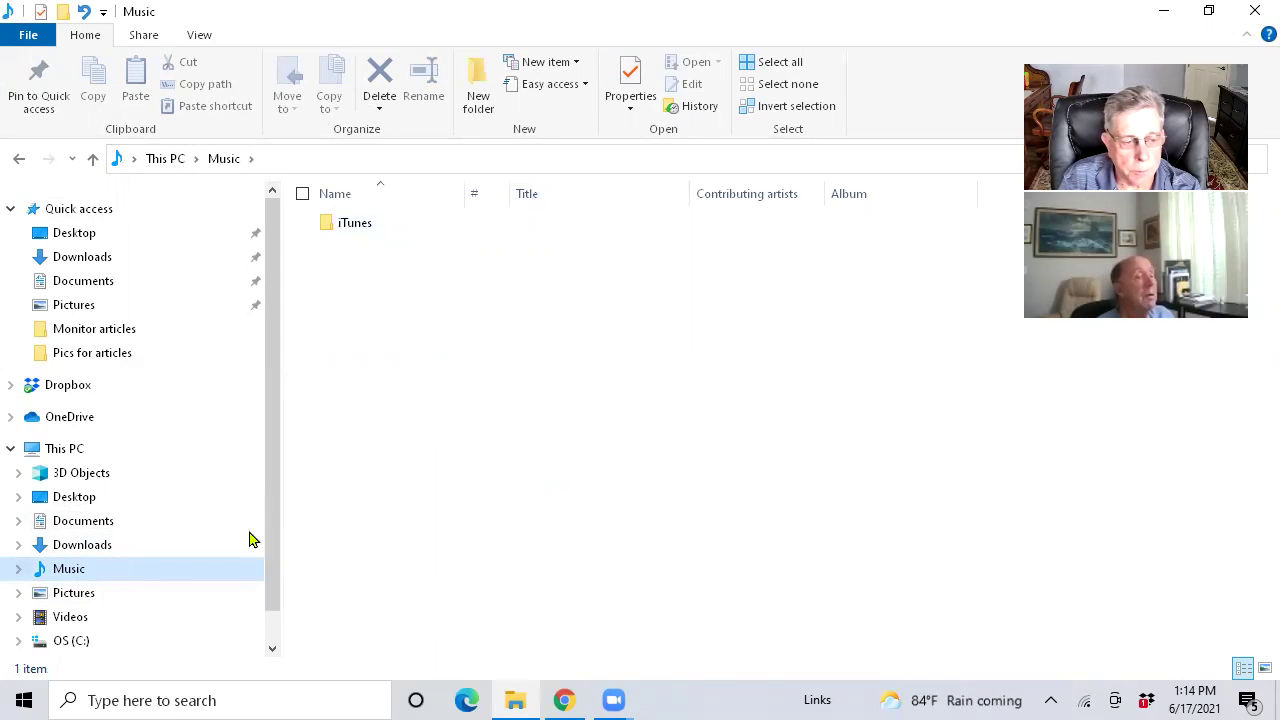
View the contents of the Pictures folder and of the current documents folder within Documents
{"action": "left_click", "coordinate": [75, 594]}
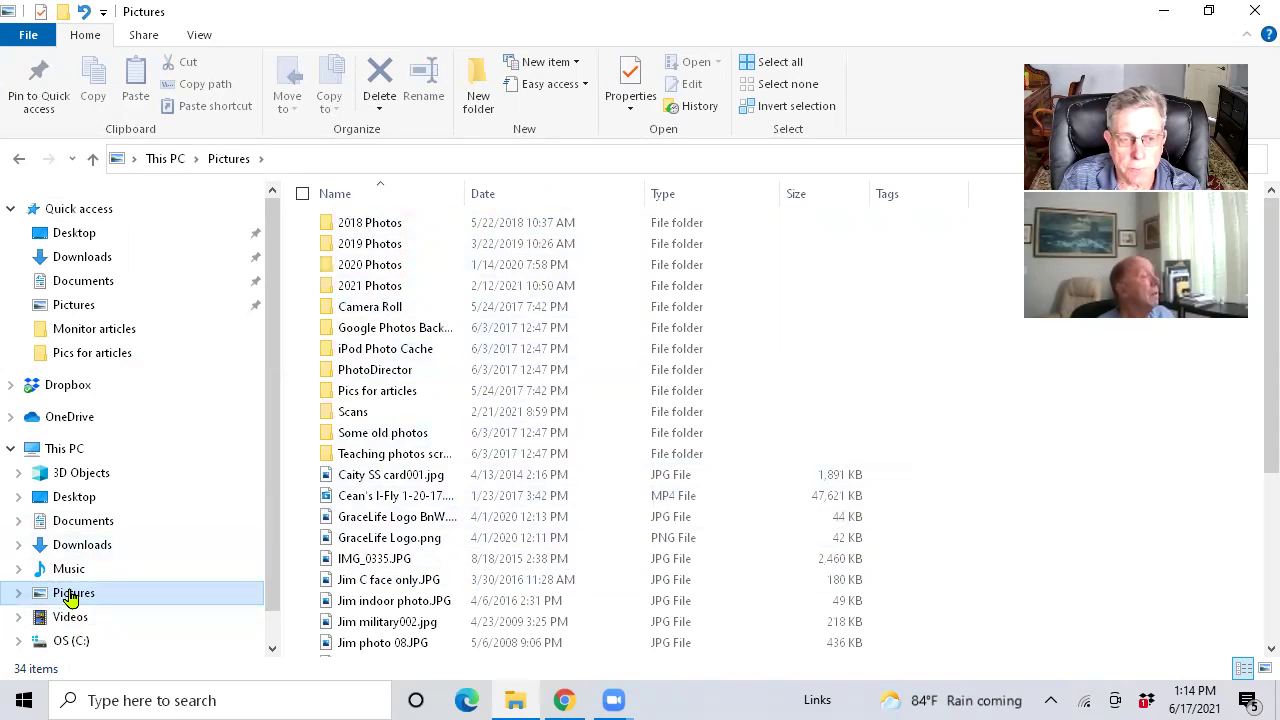
{"action": "left_click", "coordinate": [82, 525]}
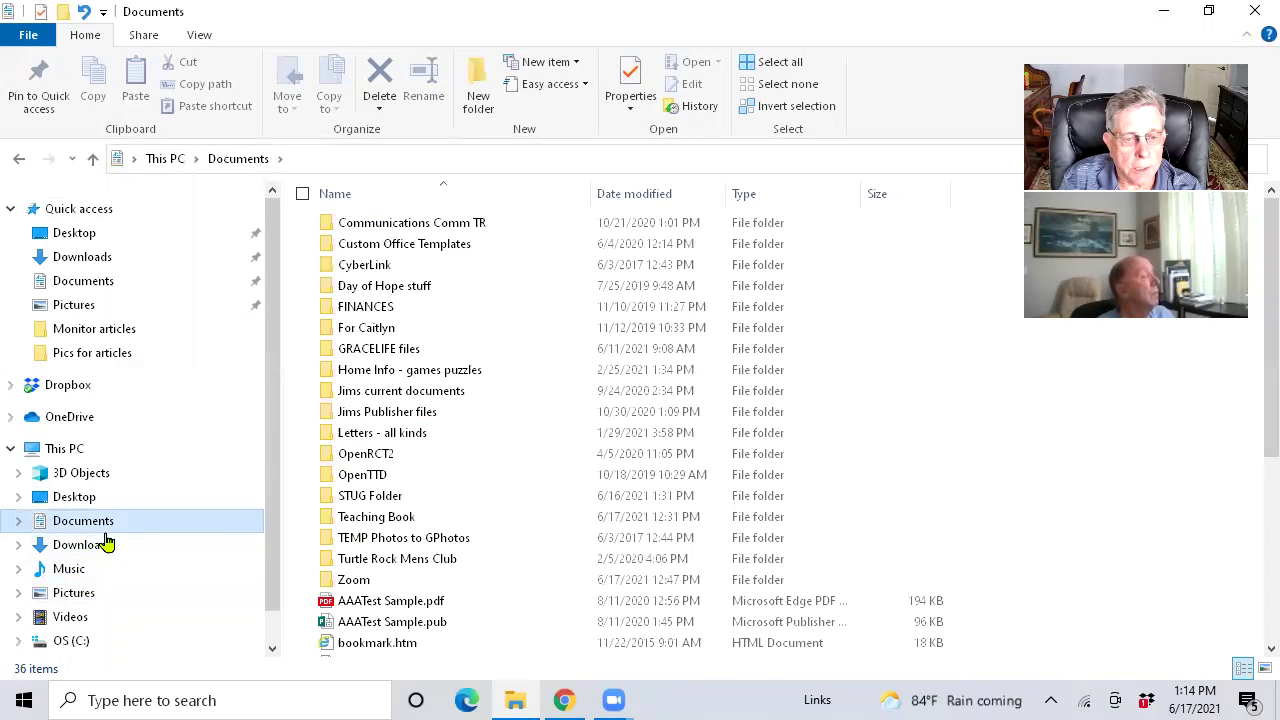
{"action": "double_click", "coordinate": [393, 392]}
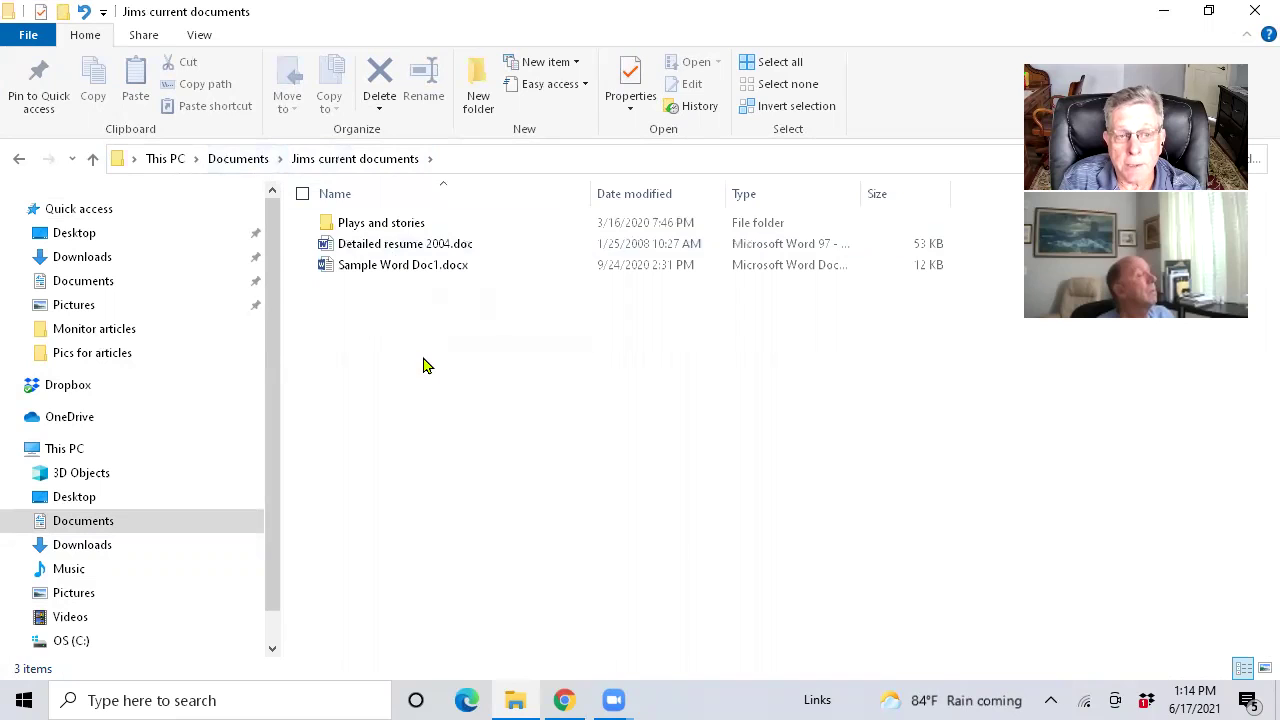
Return to the Documents folder and open the Monitor articles folder inside STUG Folder
{"action": "left_click", "coordinate": [240, 159]}
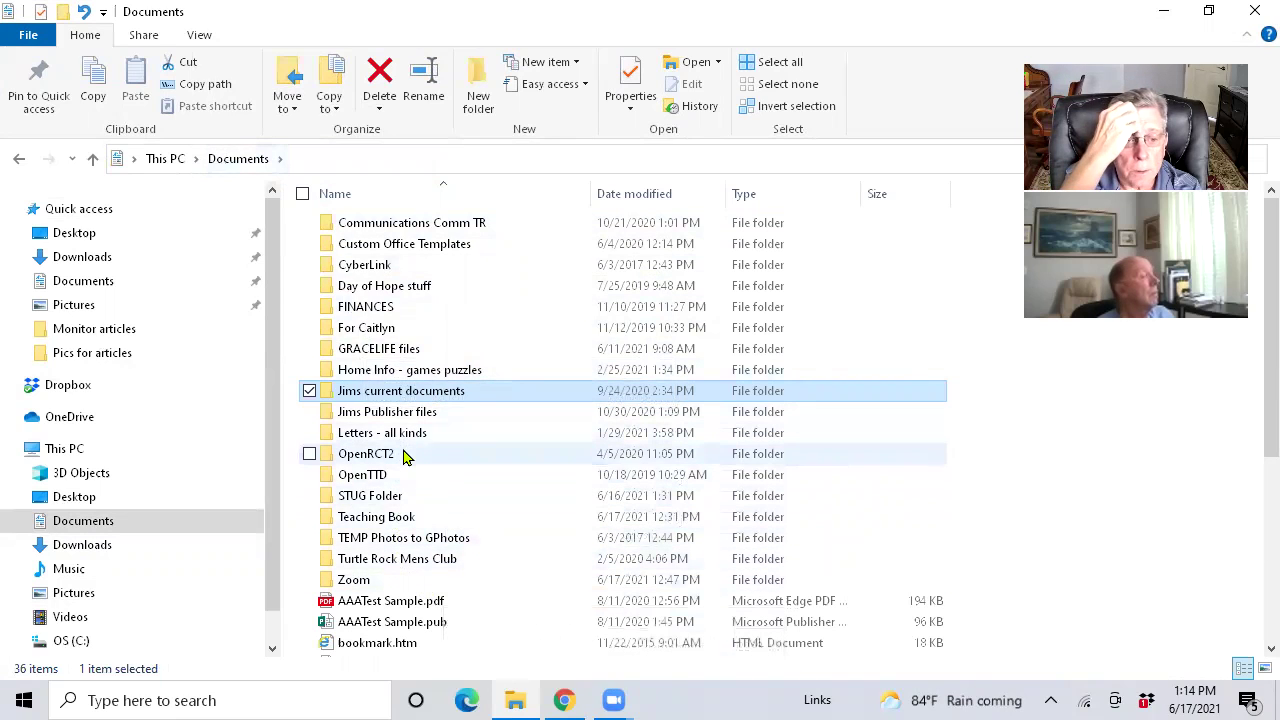
{"action": "double_click", "coordinate": [380, 500]}
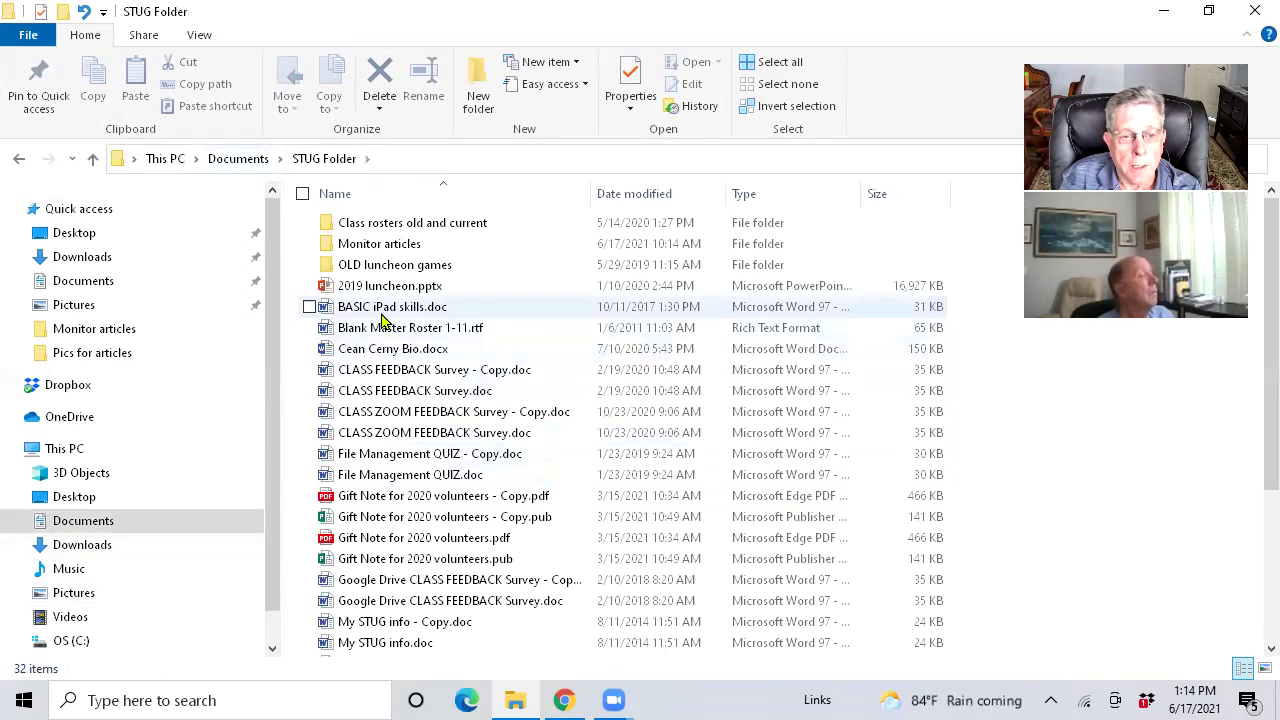
{"action": "double_click", "coordinate": [386, 250]}
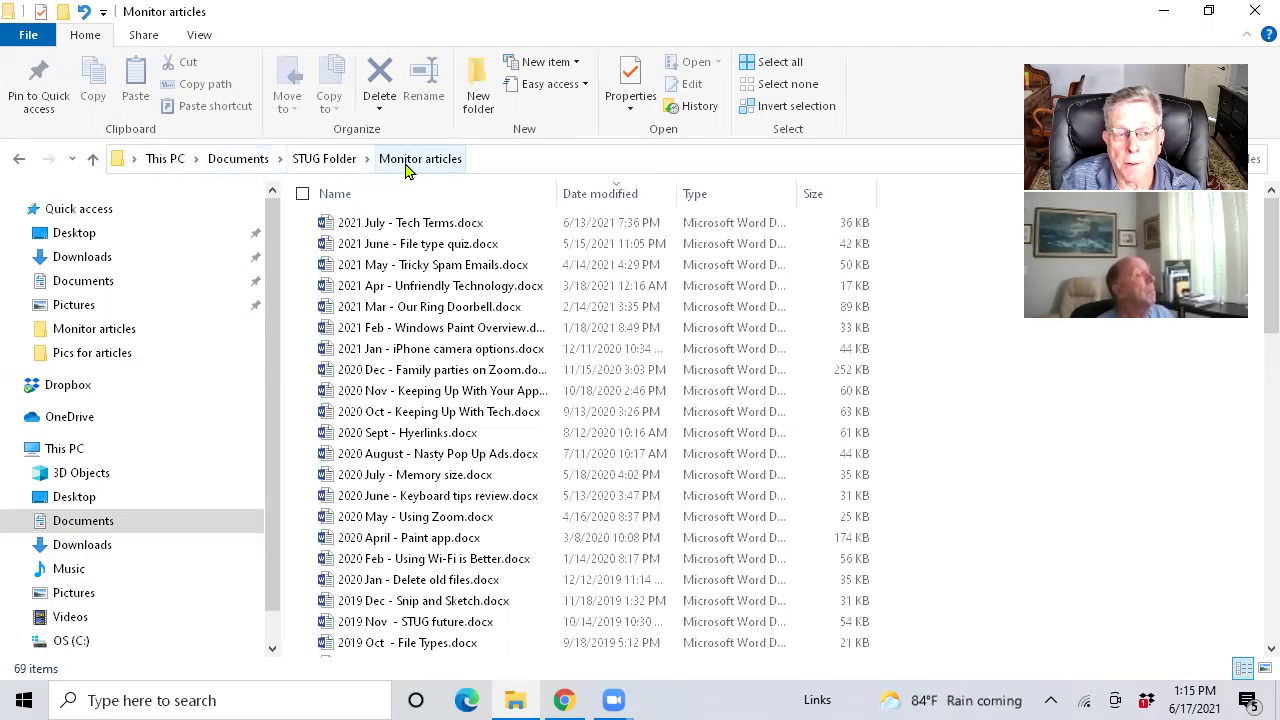
Expand the Documents and STUG Folder branches of the folder tree to view their subfolders, and collapse both branches again
{"action": "left_click", "coordinate": [18, 524]}
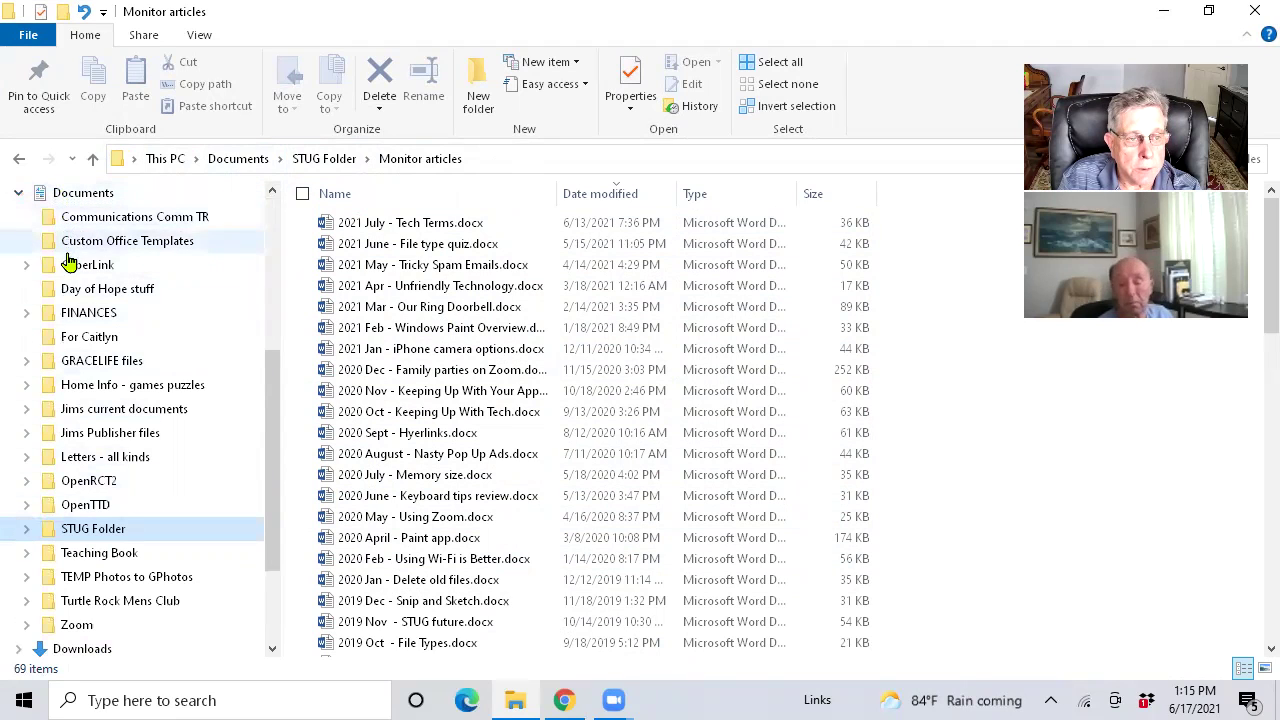
{"action": "left_click", "coordinate": [27, 530]}
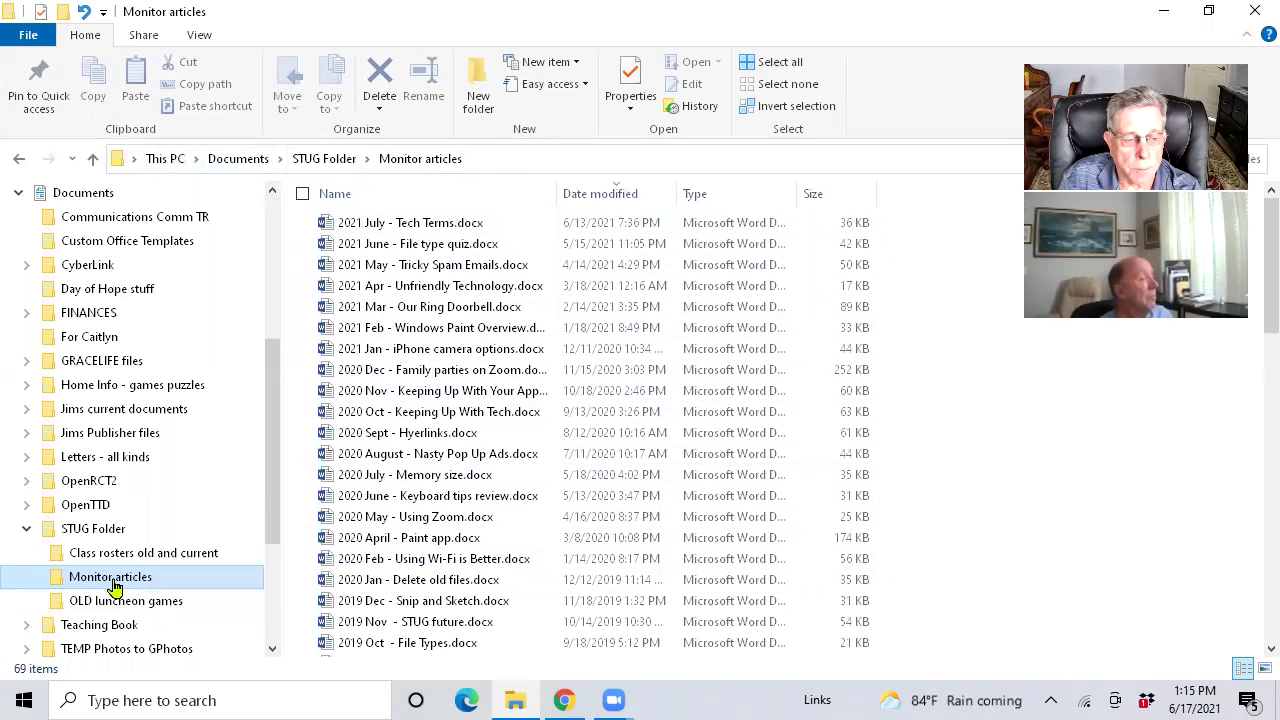
{"action": "left_click", "coordinate": [27, 533]}
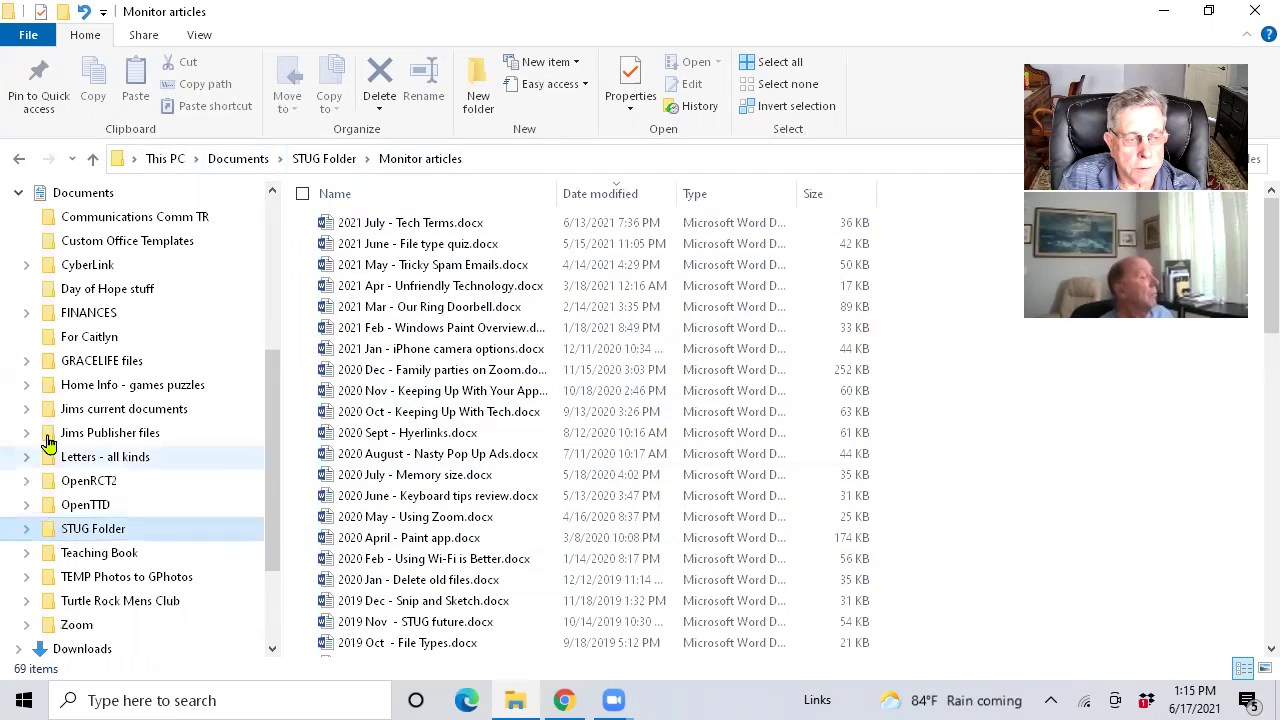
{"action": "left_click", "coordinate": [18, 194]}
{"action": "scroll", "coordinate": [40, 260], "scroll_direction": "up", "scroll_amount": 5}
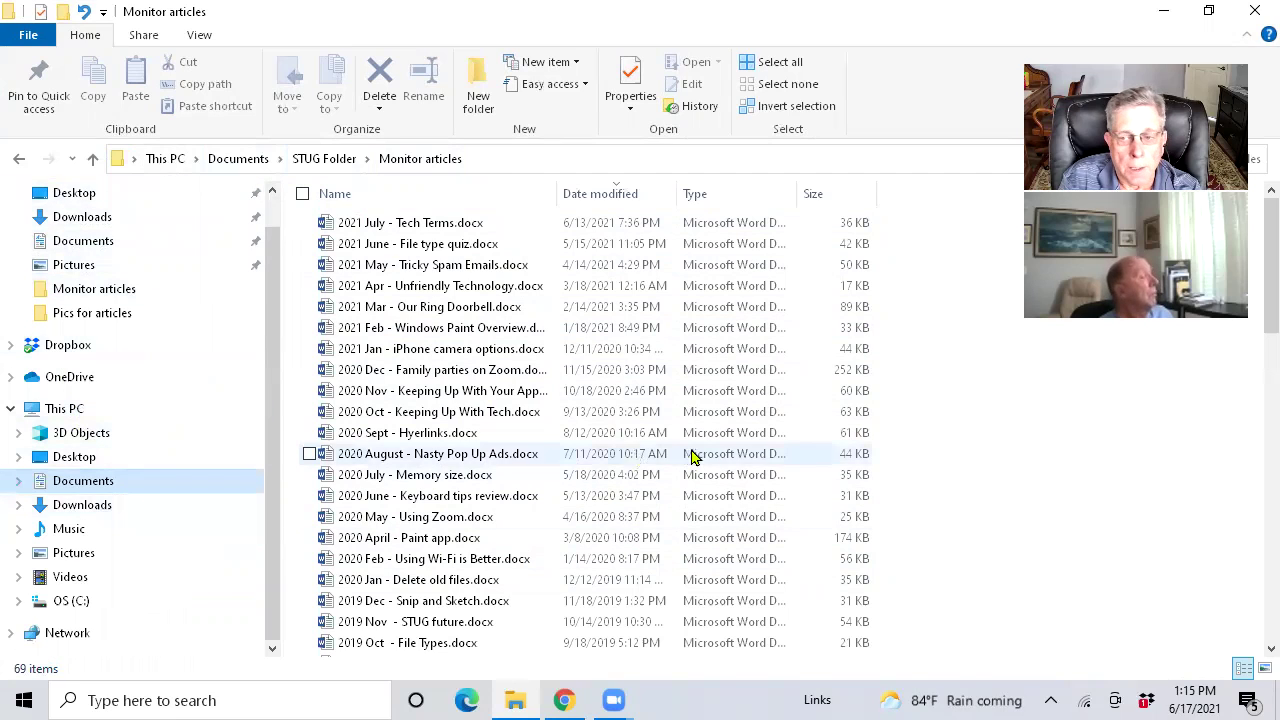
View the full contents of the Documents folder, and restore the File Explorer window from its maximized size
{"action": "left_click", "coordinate": [84, 482]}
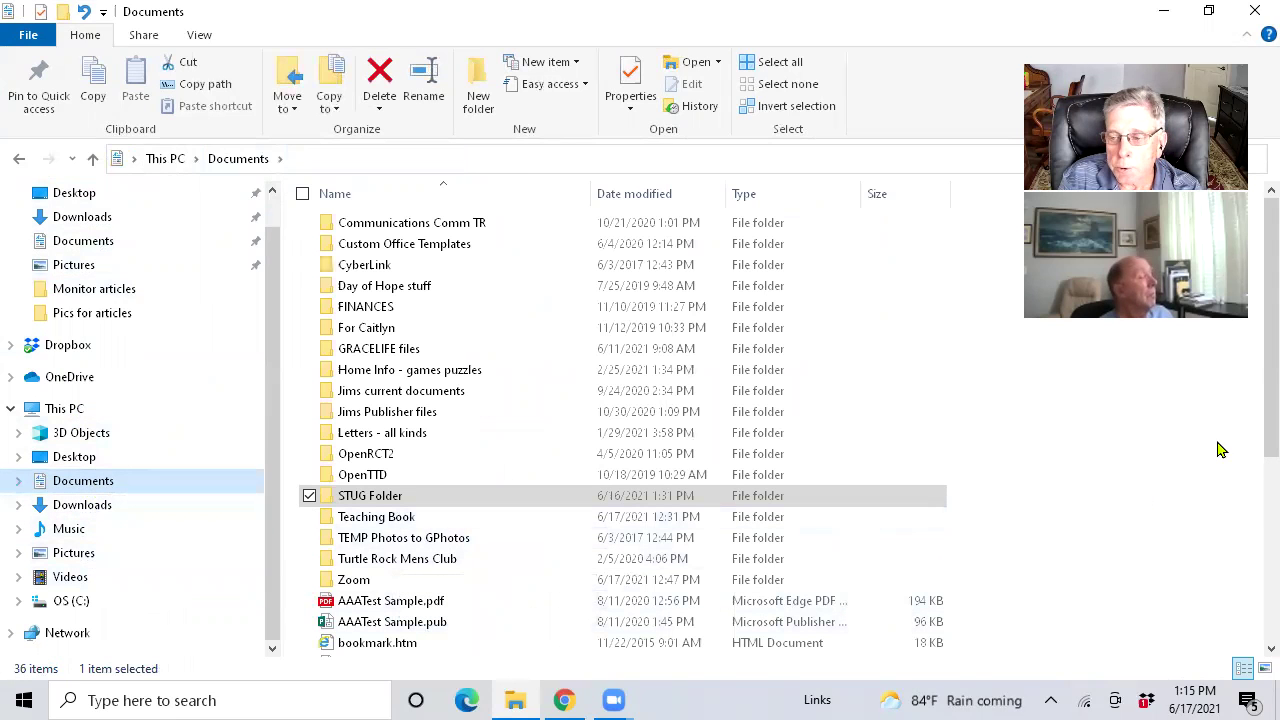
{"action": "scroll", "coordinate": [1251, 443], "scroll_direction": "down", "scroll_amount": 3}
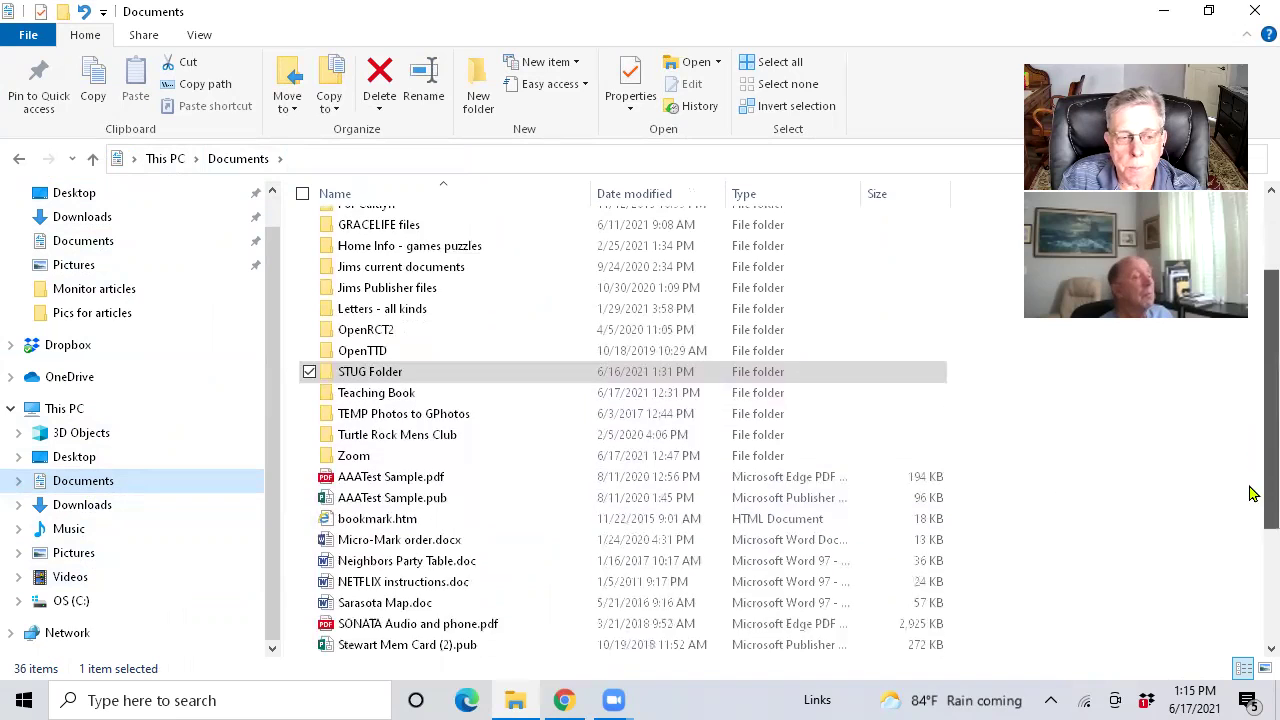
{"action": "scroll", "coordinate": [1248, 540], "scroll_direction": "down", "scroll_amount": 5}
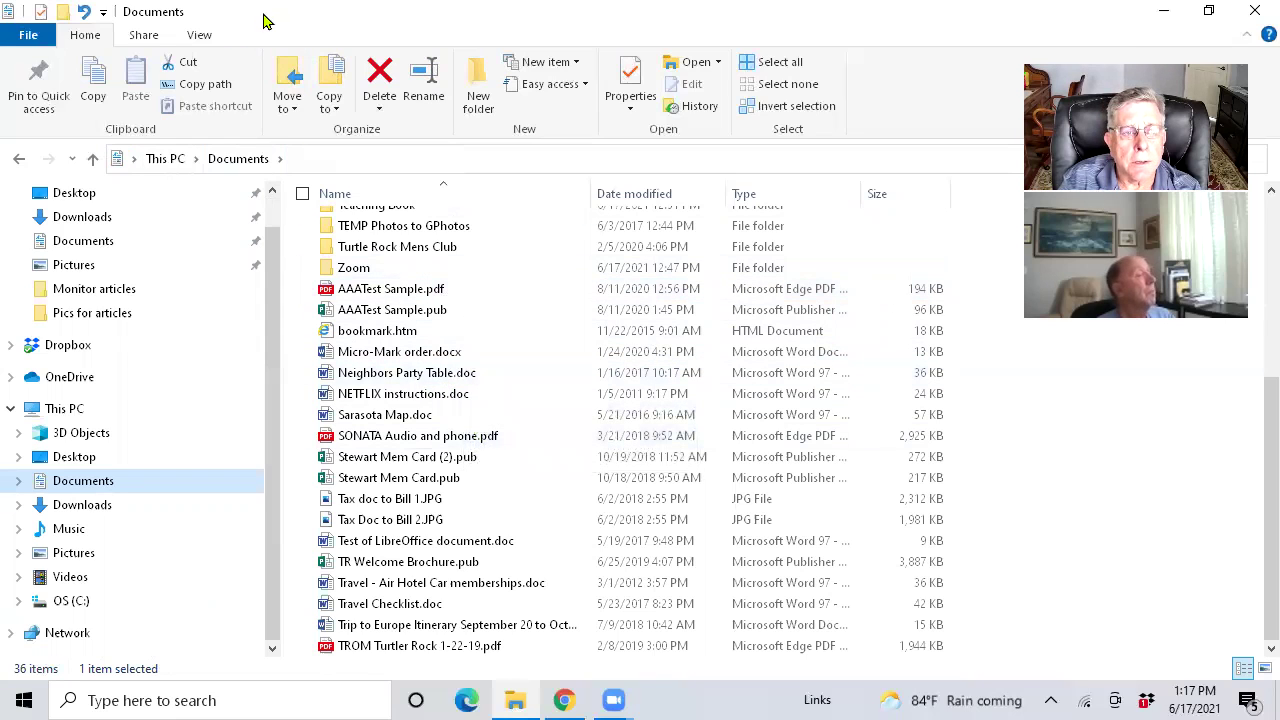
{"action": "left_click_drag", "start_coordinate": [265, 20], "coordinate": [275, 125]}
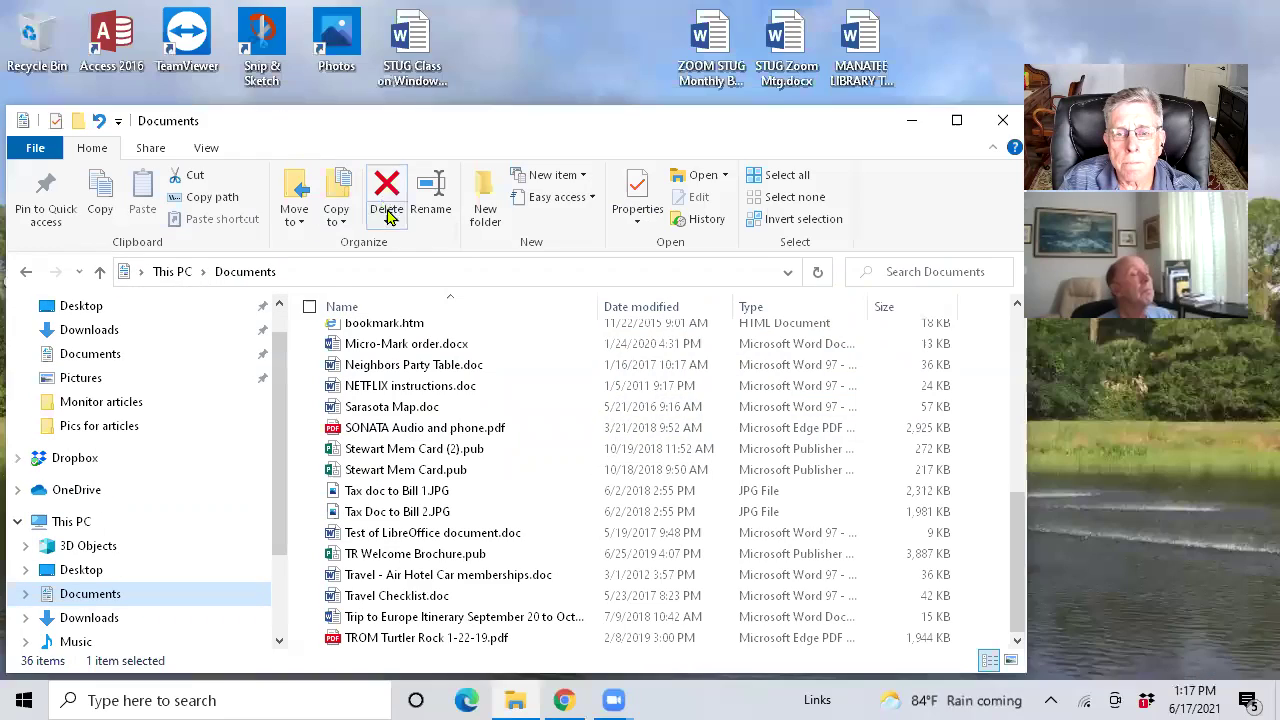
Hide file name extensions, view the files in the Documents folder without them, and show the extensions again
{"action": "left_click", "coordinate": [206, 149]}
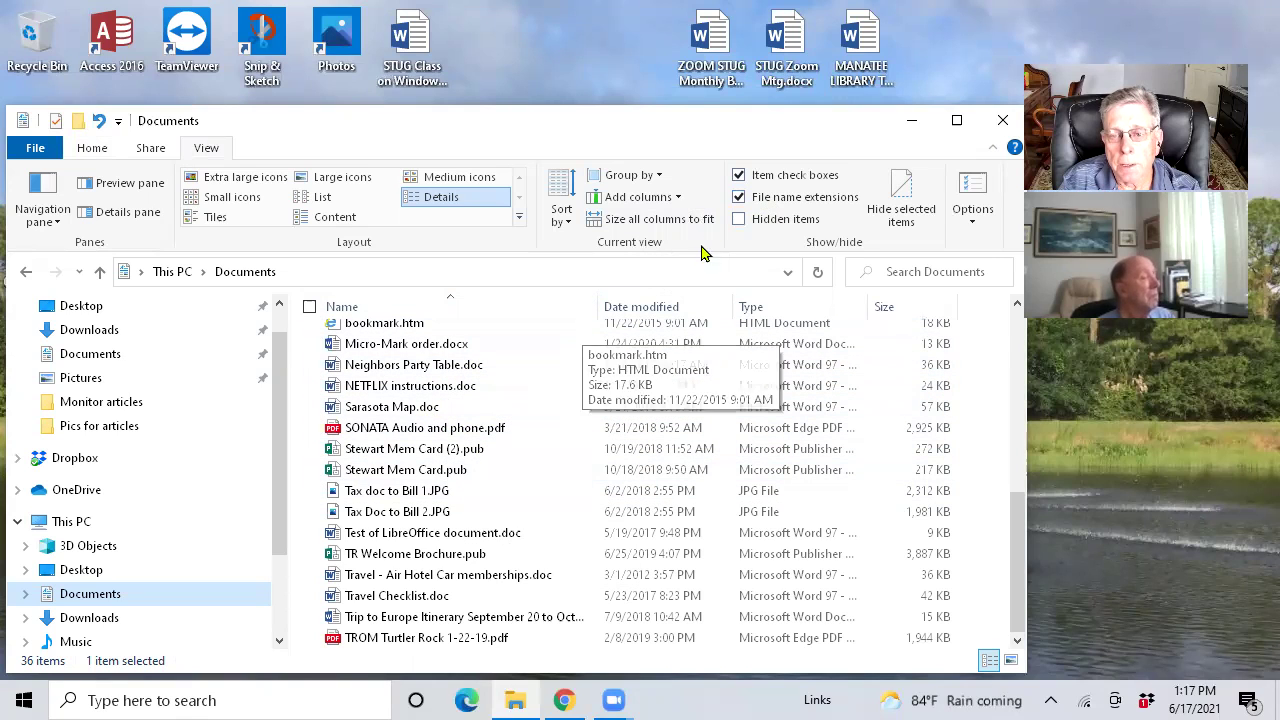
{"action": "left_click", "coordinate": [740, 199]}
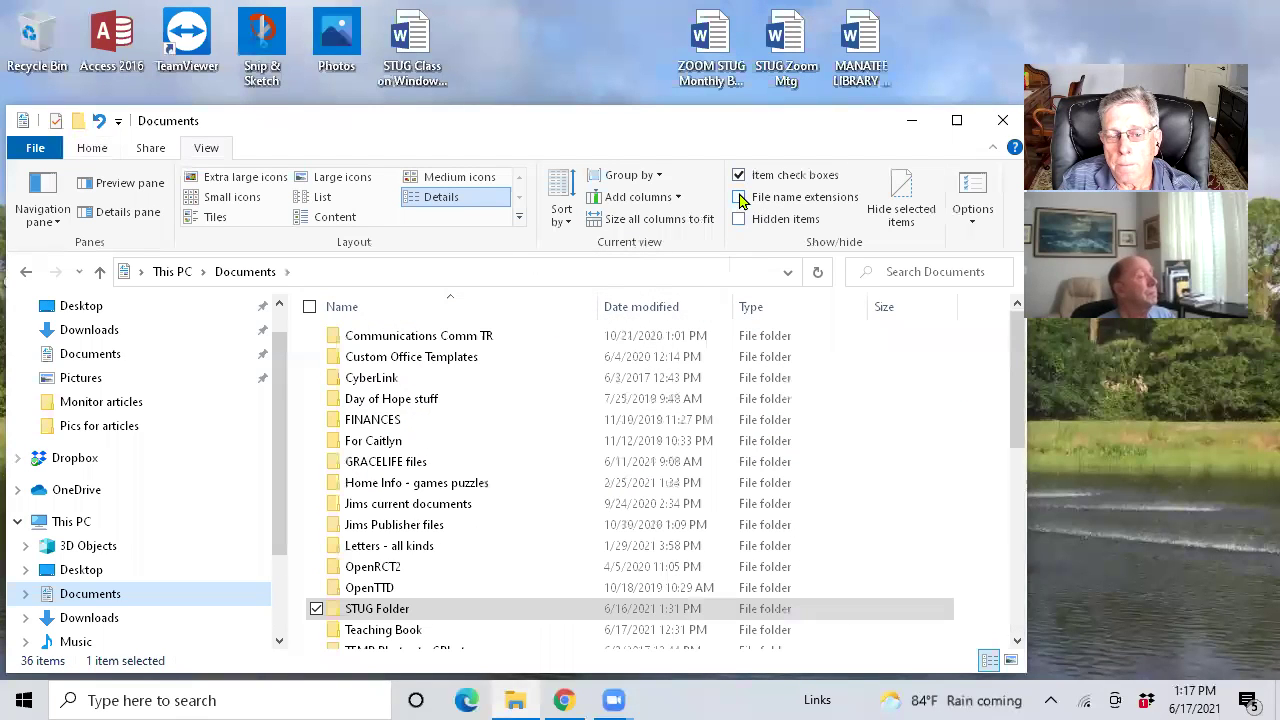
{"action": "left_click_drag", "start_coordinate": [1011, 366], "coordinate": [1001, 487]}
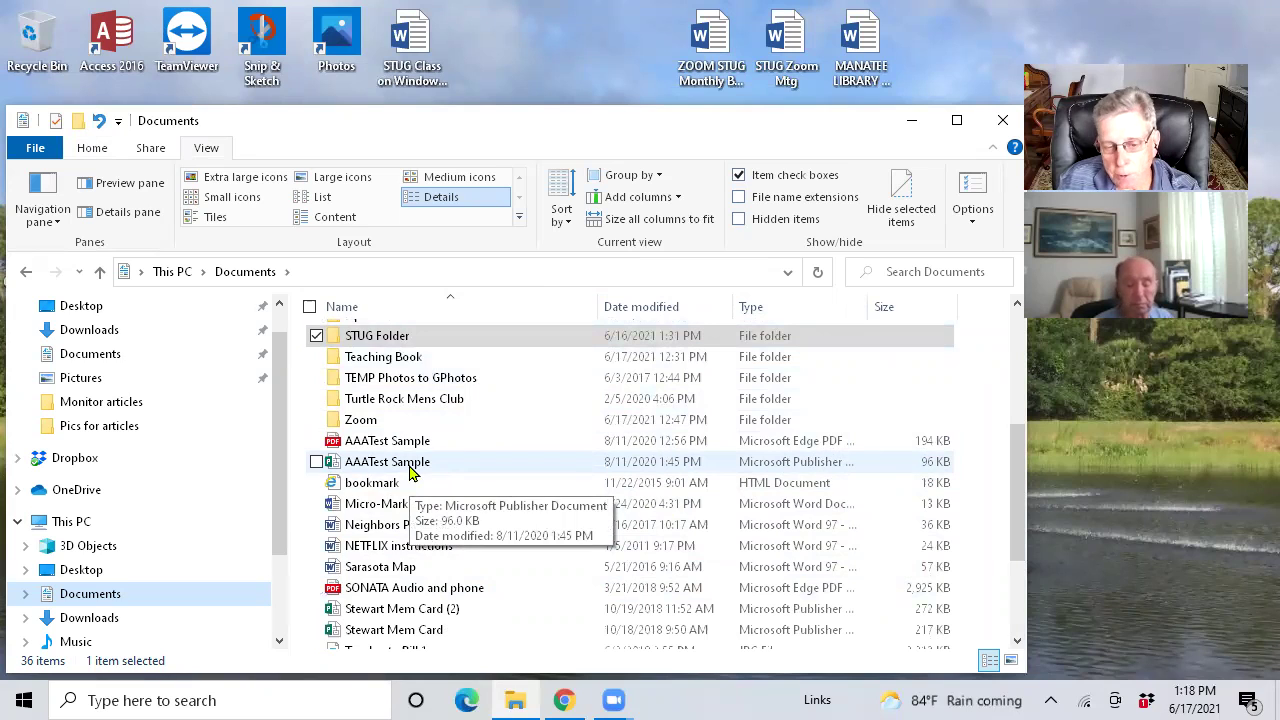
{"action": "left_click", "coordinate": [739, 198]}
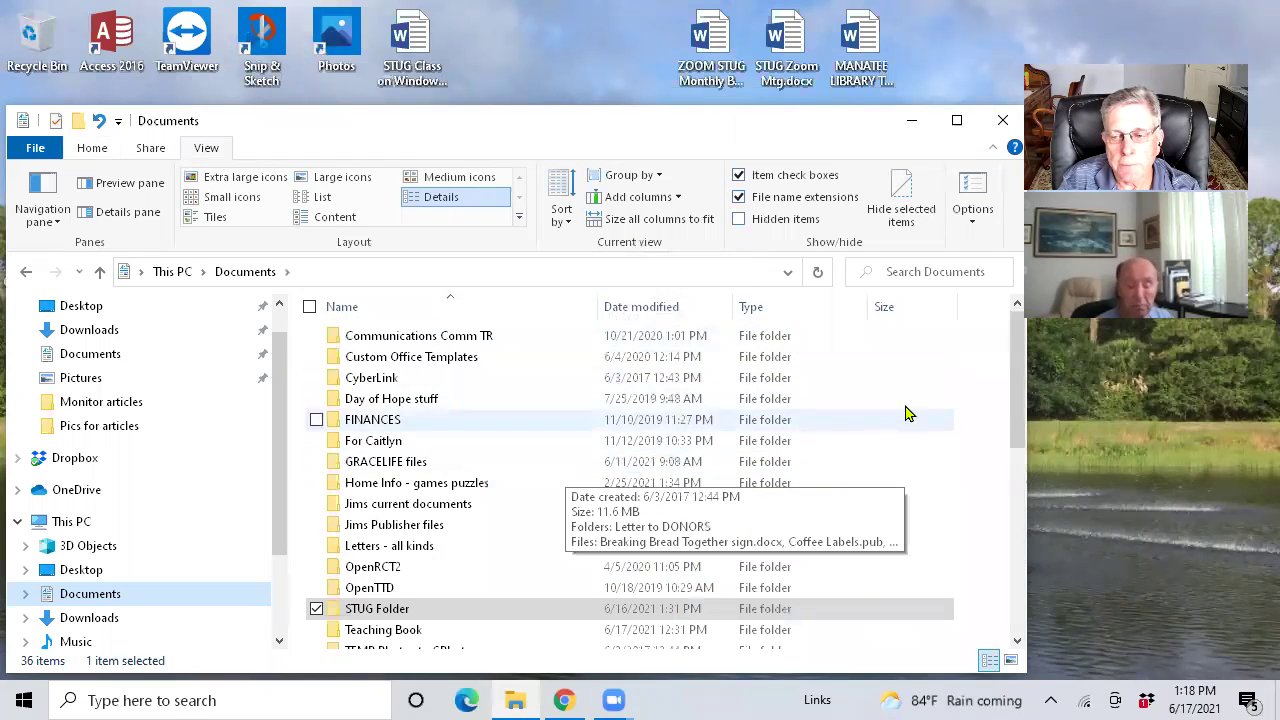
Examine the file name extensions and types of the files in the Documents folder
{"action": "scroll", "coordinate": [1018, 403], "scroll_direction": "down", "scroll_amount": 5}
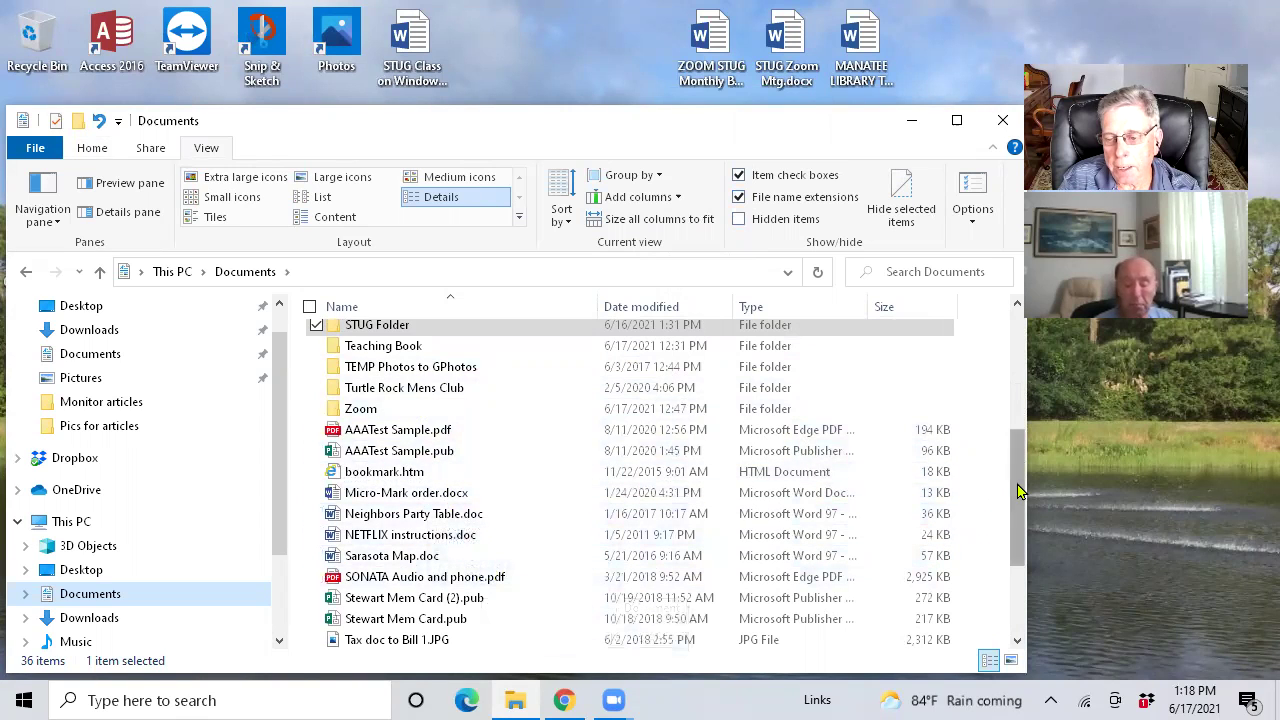
{"action": "scroll", "coordinate": [1018, 489], "scroll_direction": "down", "scroll_amount": 2}
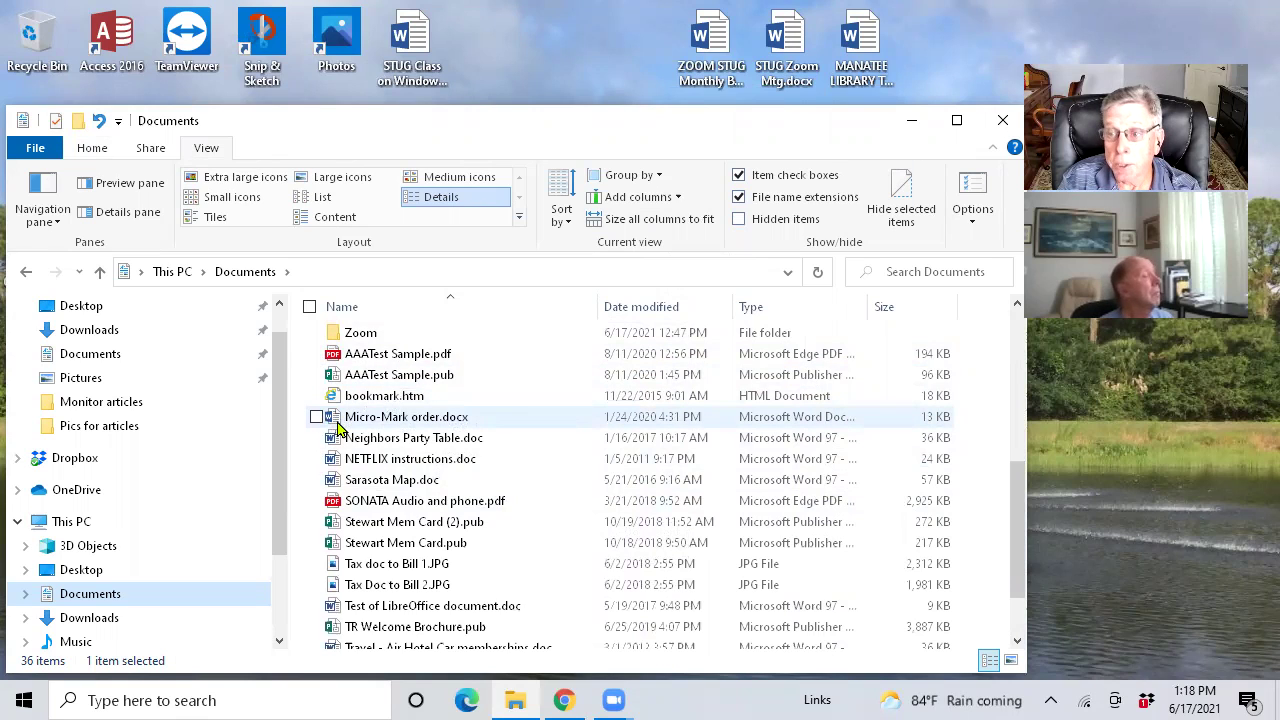
{"action": "mouse_move", "coordinate": [337, 427]}
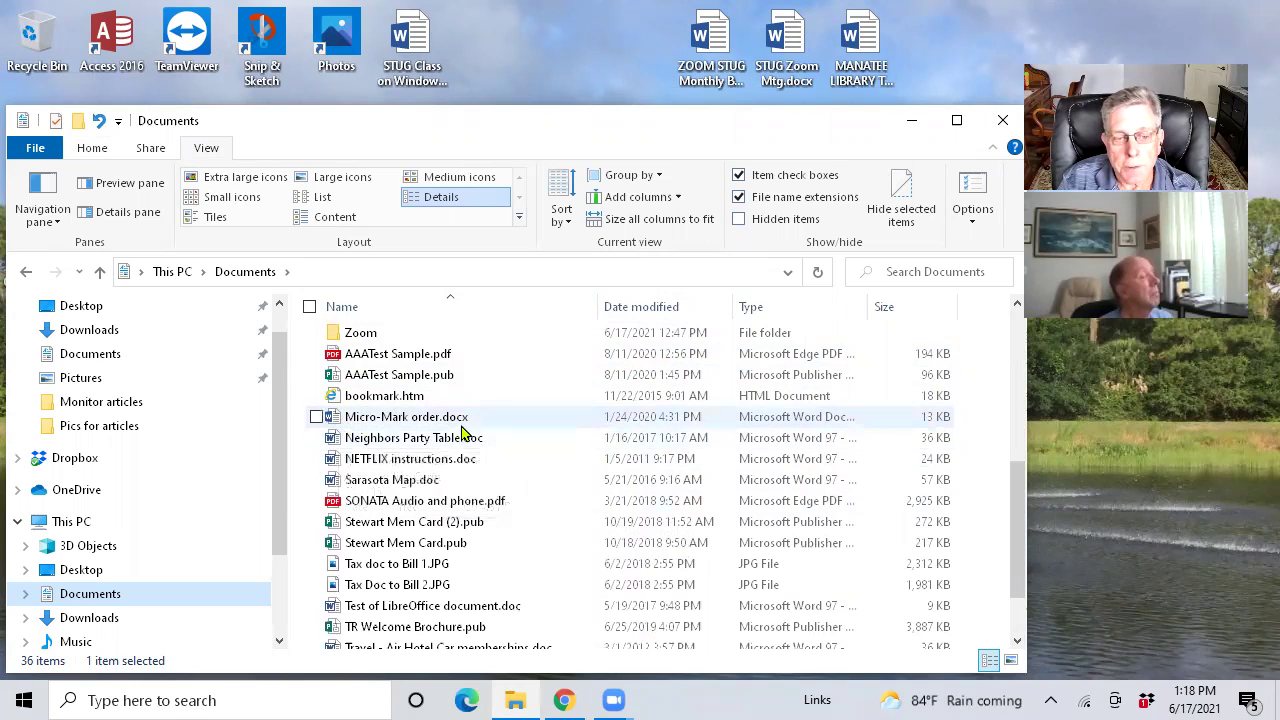
{"action": "mouse_move", "coordinate": [452, 426]}
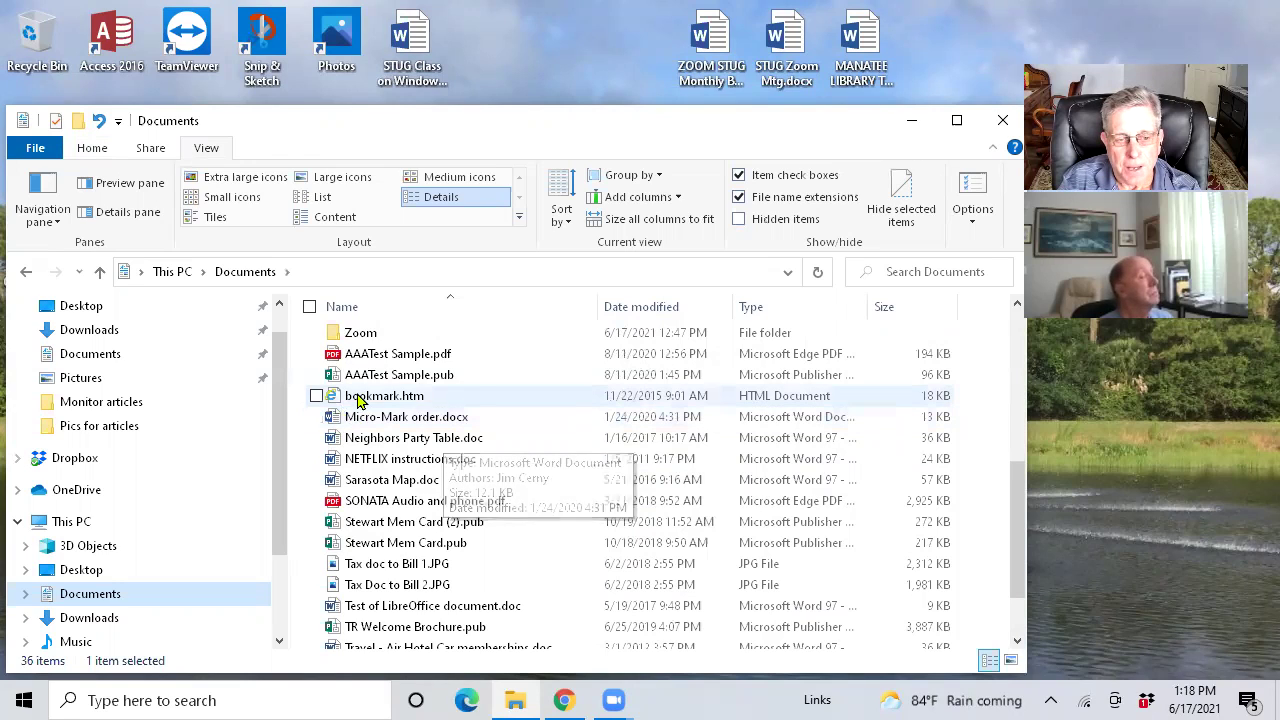
{"action": "mouse_move", "coordinate": [376, 362]}
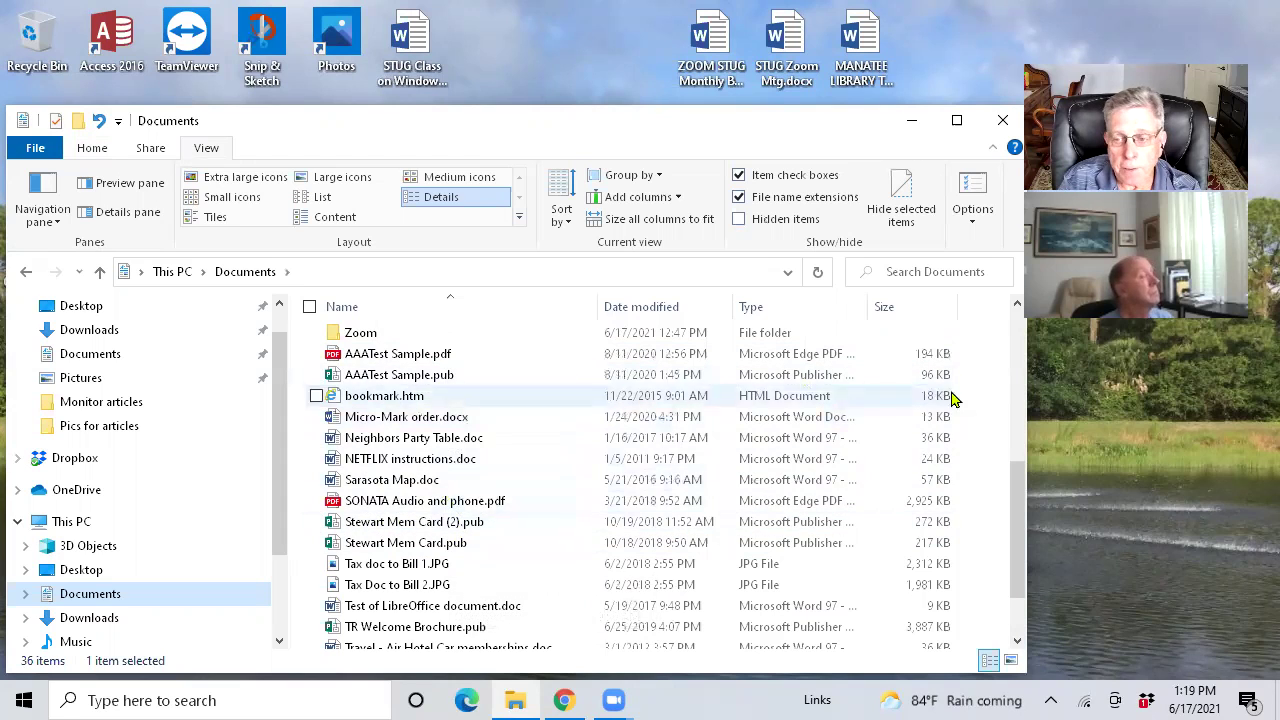
{"action": "left_click_drag", "start_coordinate": [1016, 500], "coordinate": [1016, 540]}
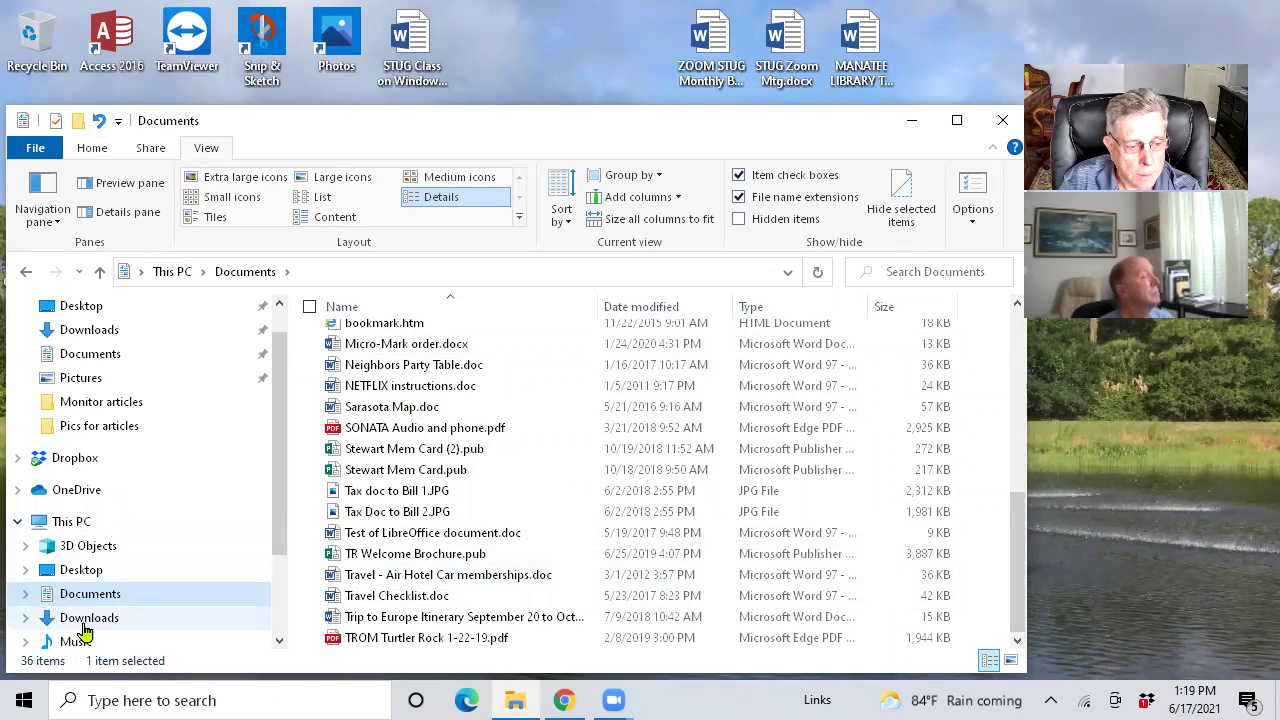
Open IMG_0335.JPG from the Pictures folder to view the photo, and close it
{"action": "left_click_drag", "start_coordinate": [286, 503], "coordinate": [282, 547]}
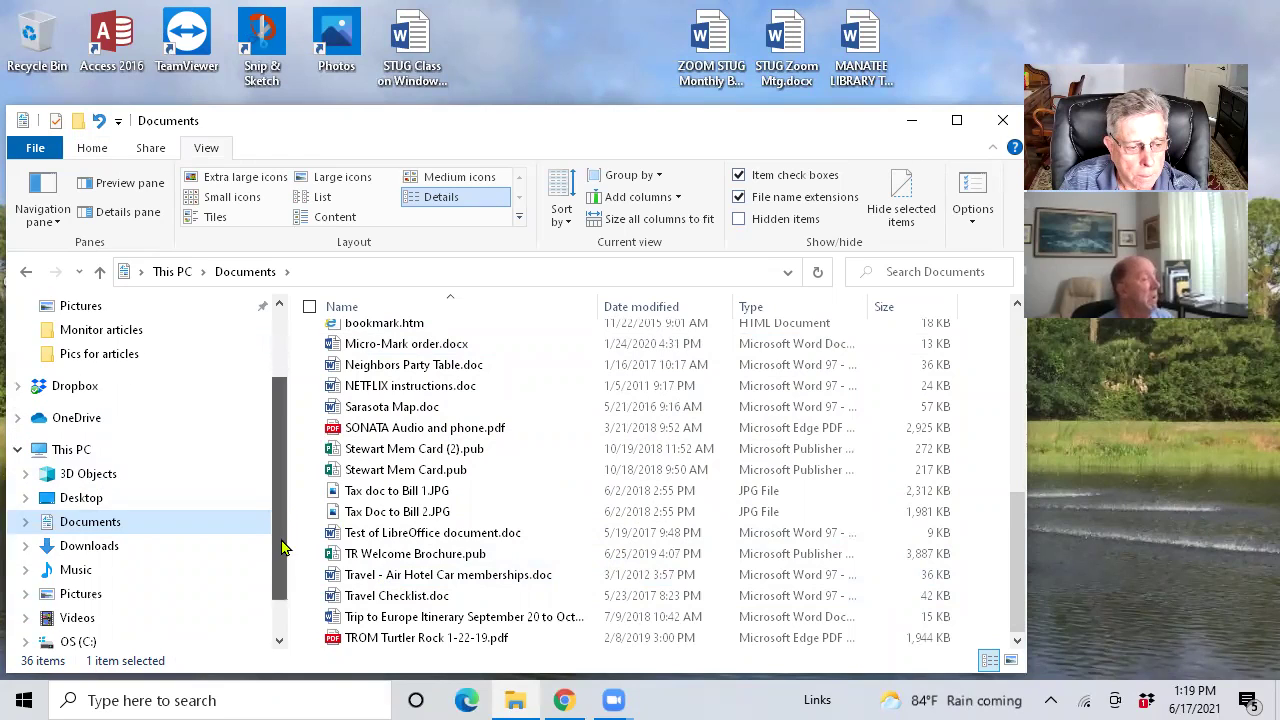
{"action": "left_click", "coordinate": [77, 596]}
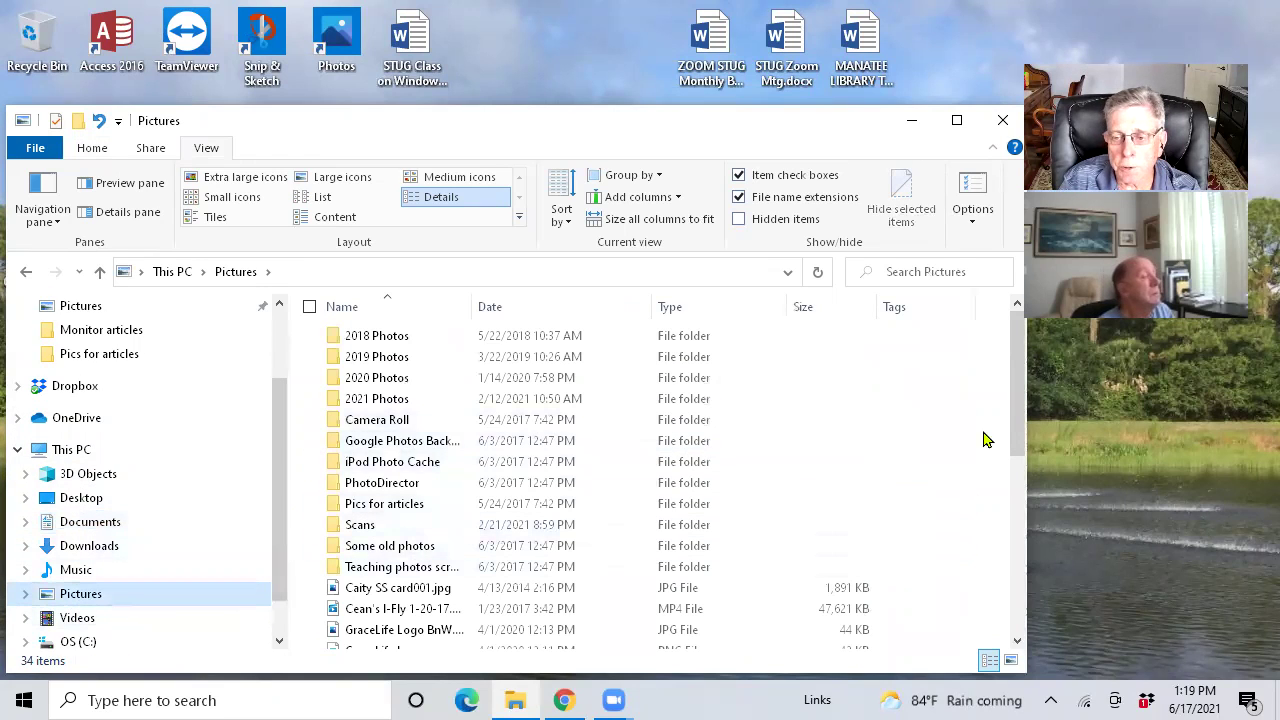
{"action": "left_click_drag", "start_coordinate": [1016, 415], "coordinate": [1017, 508]}
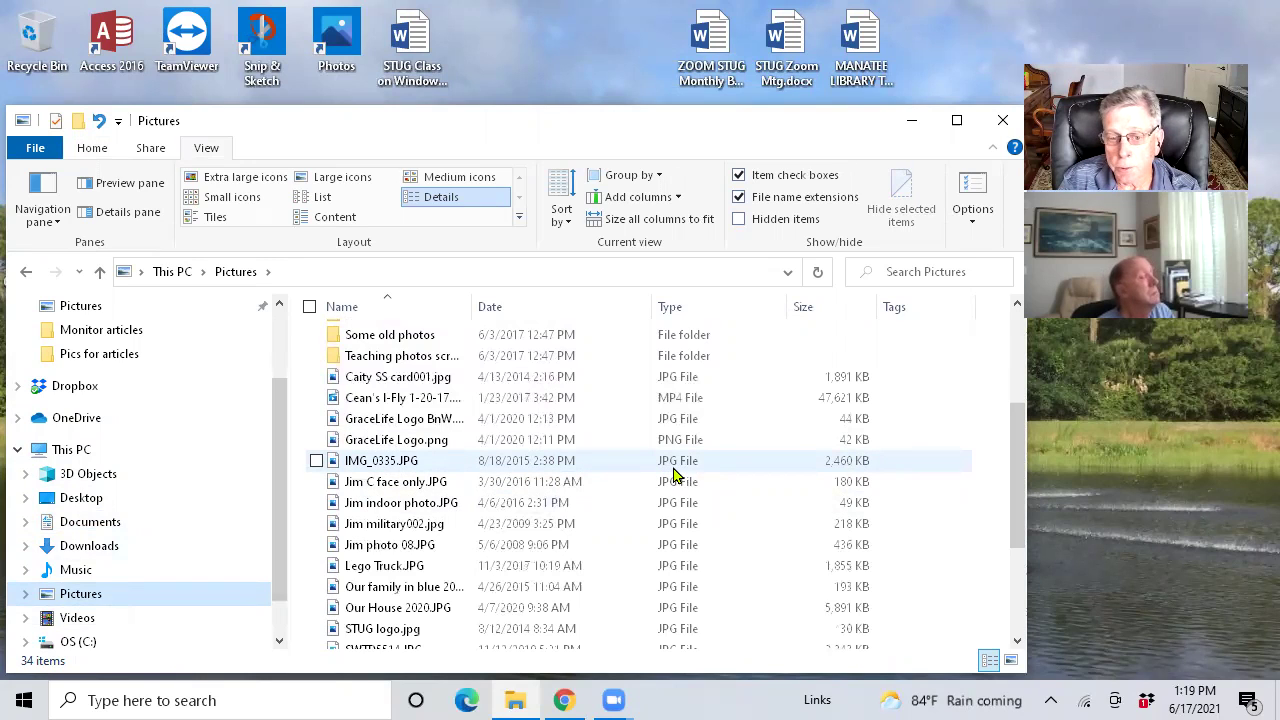
{"action": "double_click", "coordinate": [396, 461]}
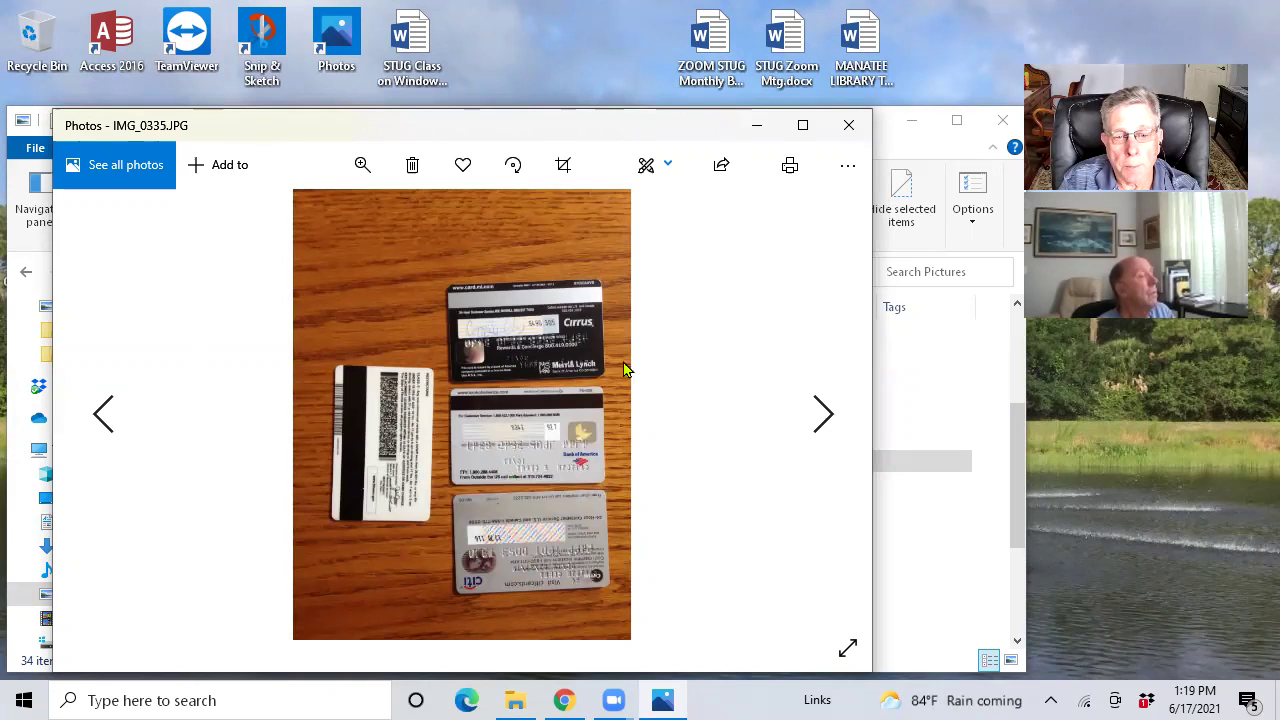
{"action": "left_click", "coordinate": [849, 126]}
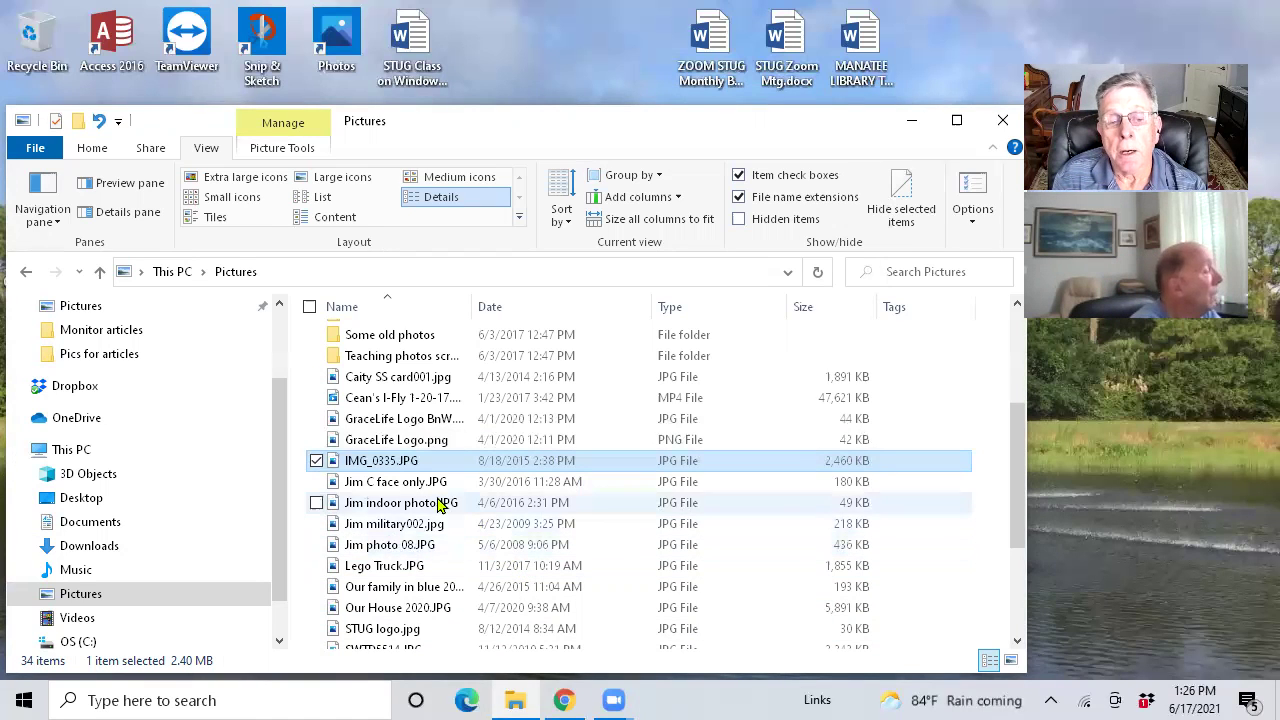
Display the contents of the Pictures folder as large icons, and view the photo thumbnails
{"action": "mouse_move", "coordinate": [425, 491]}
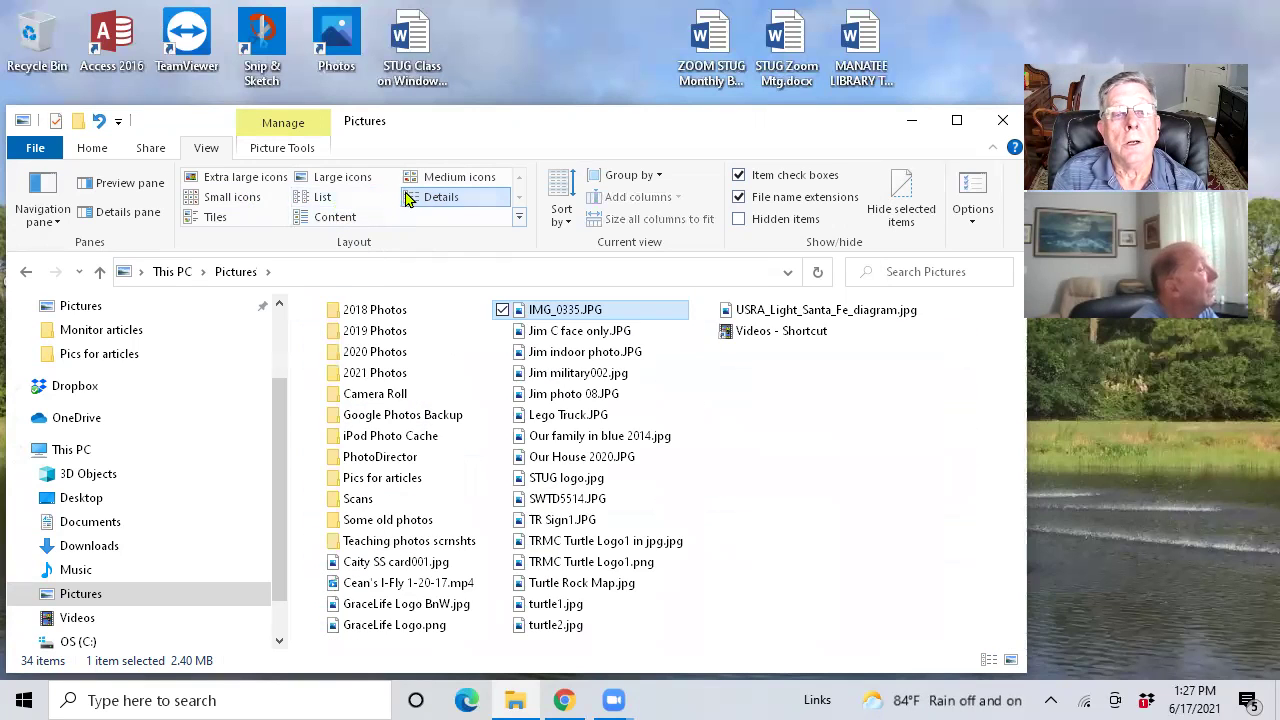
{"action": "left_click", "coordinate": [362, 184]}
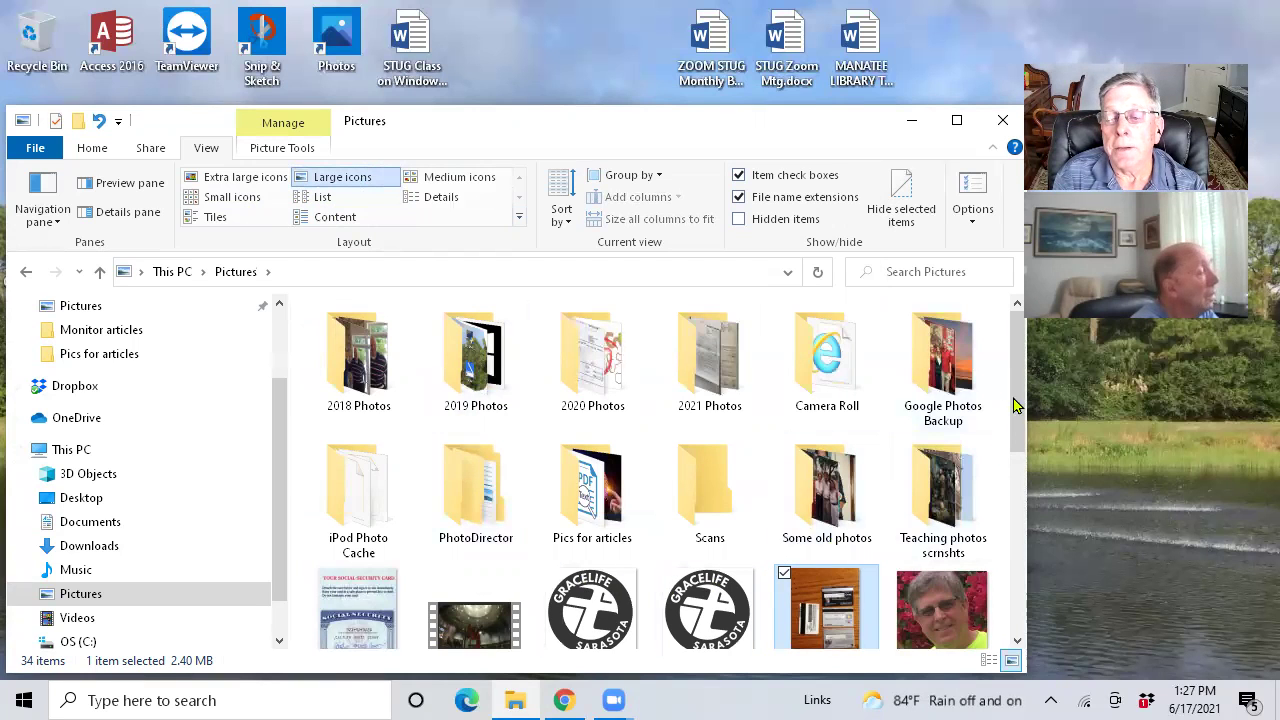
{"action": "scroll", "coordinate": [830, 420], "scroll_direction": "down", "scroll_amount": 5}
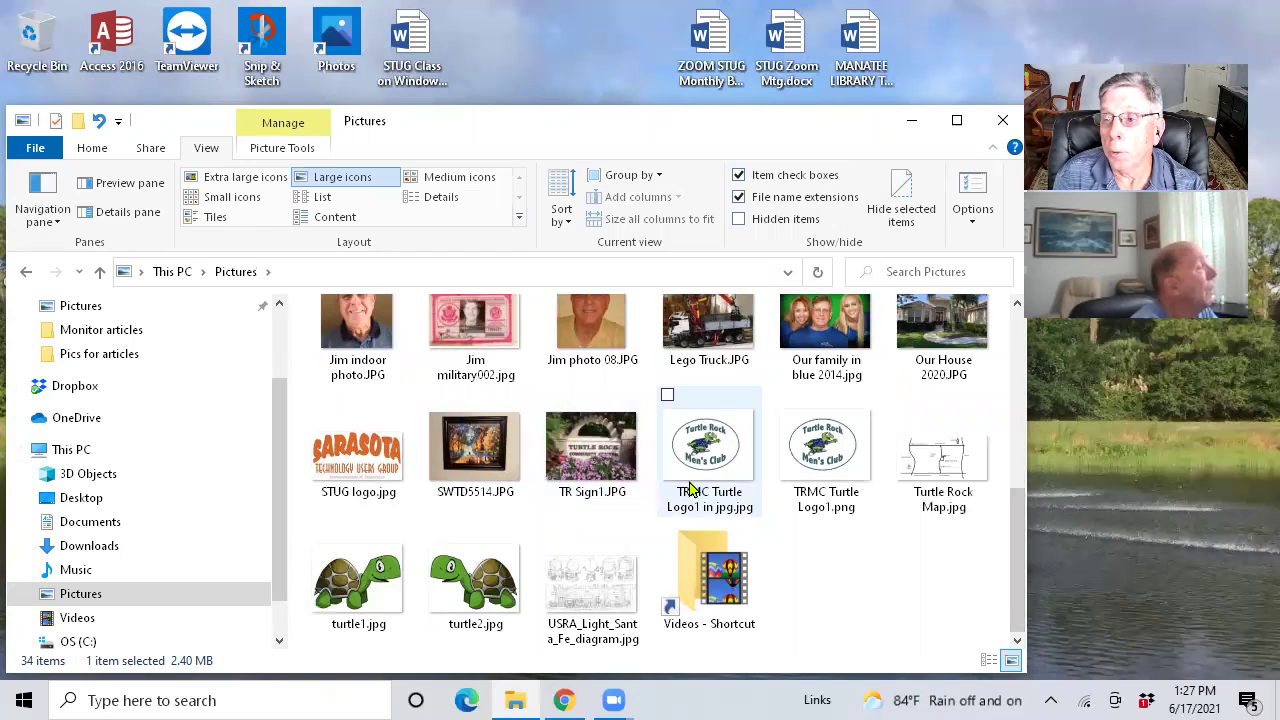
{"action": "mouse_move", "coordinate": [690, 488]}
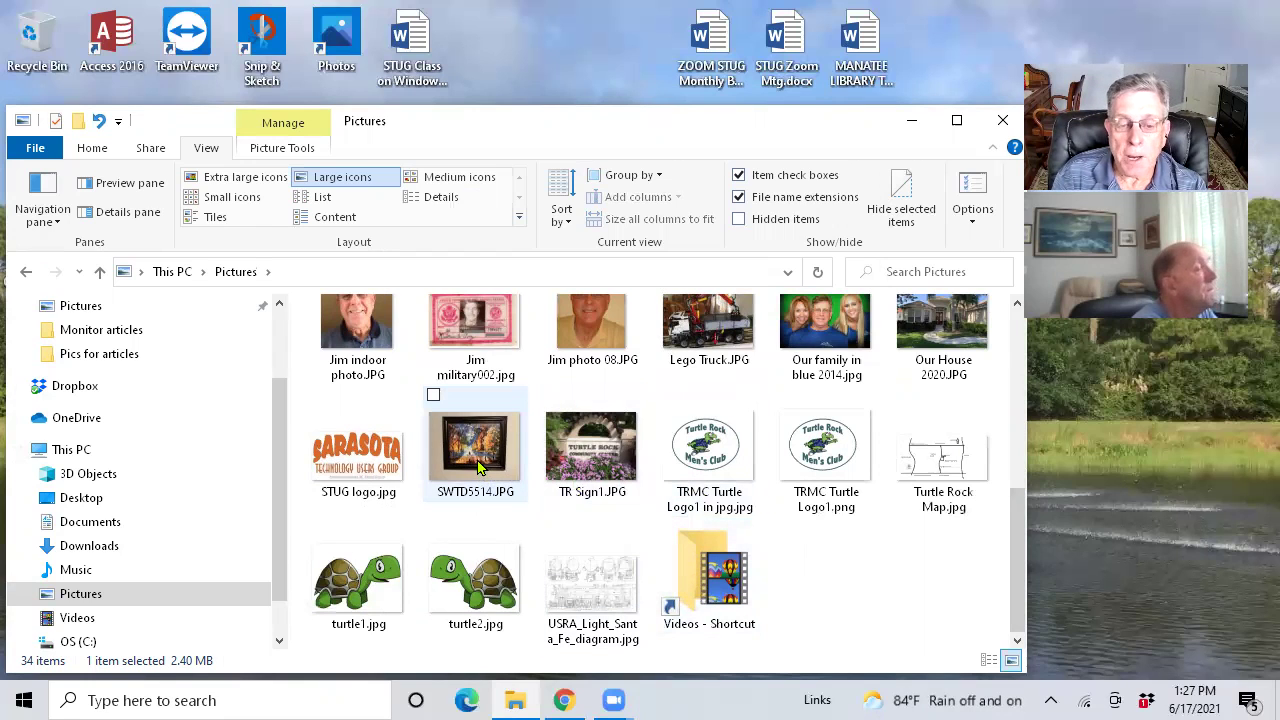
Open the framed painting photo SWTD5514.JPG from the Pictures folder
{"action": "mouse_move", "coordinate": [479, 467]}
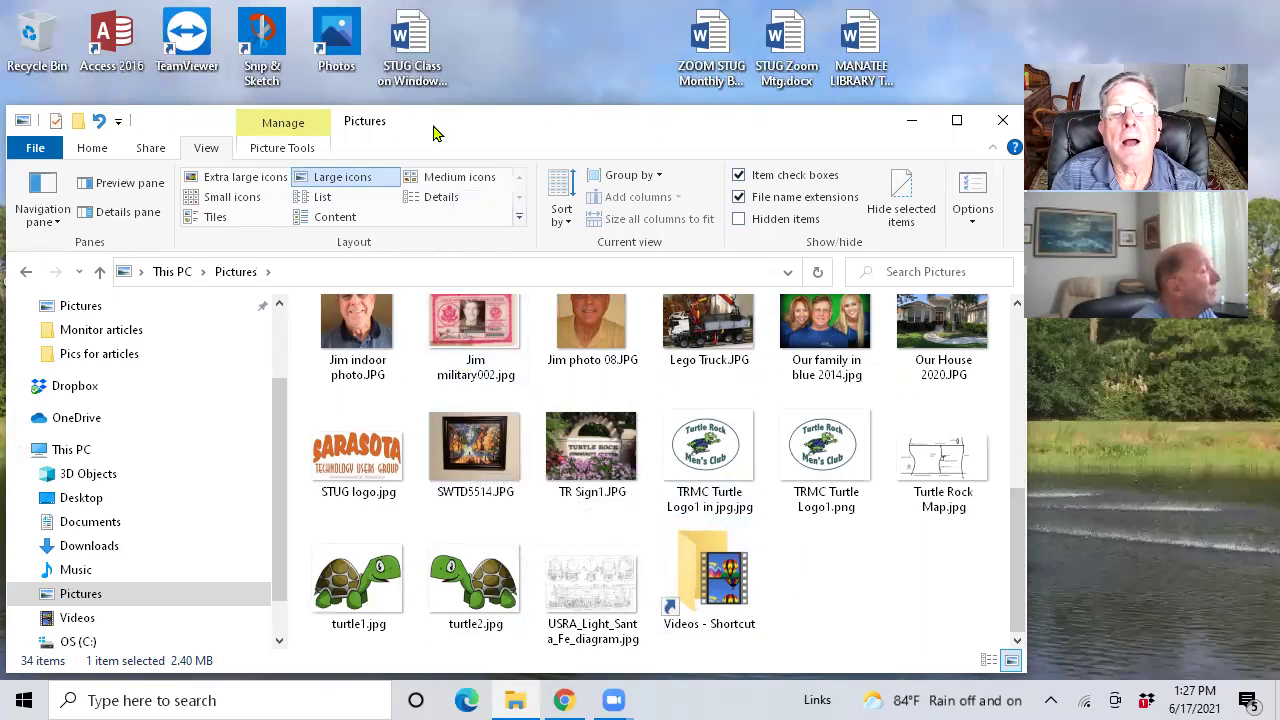
{"action": "left_click", "coordinate": [481, 452]}
{"action": "double_click", "coordinate": [481, 452]}
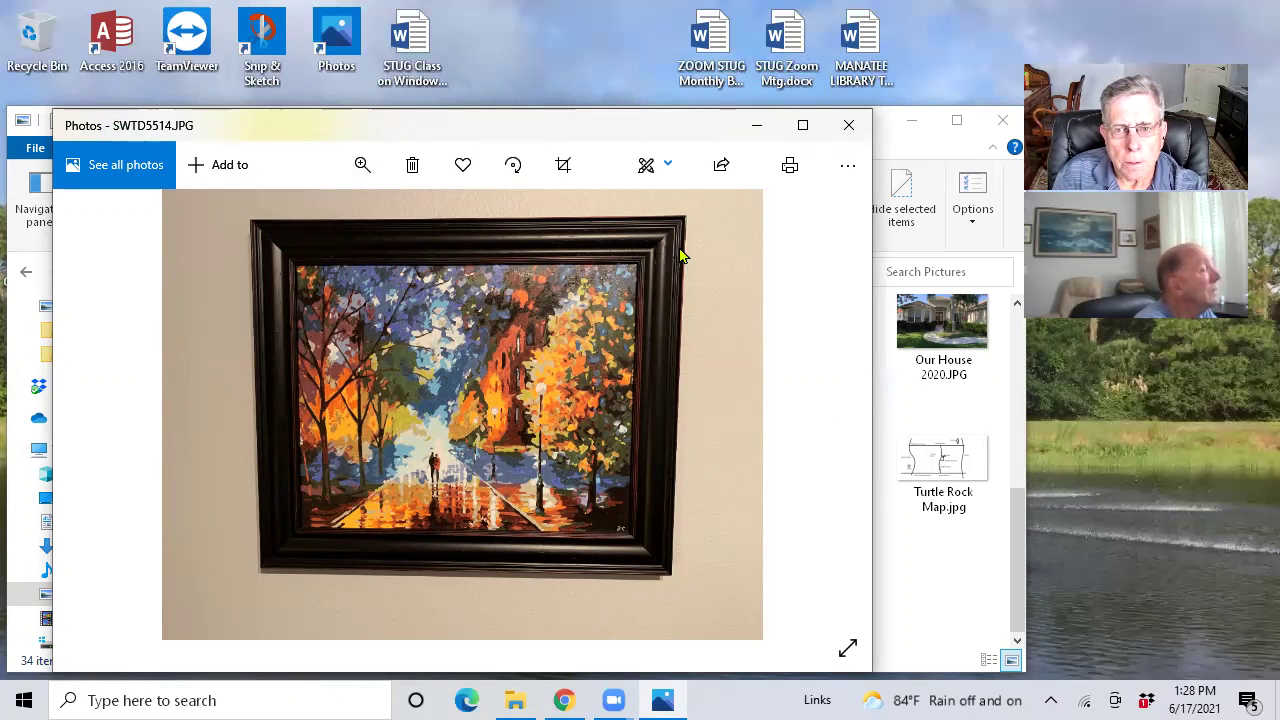
Zoom in on the framed painting photo to view its details, and close the photo
{"action": "left_click", "coordinate": [361, 167]}
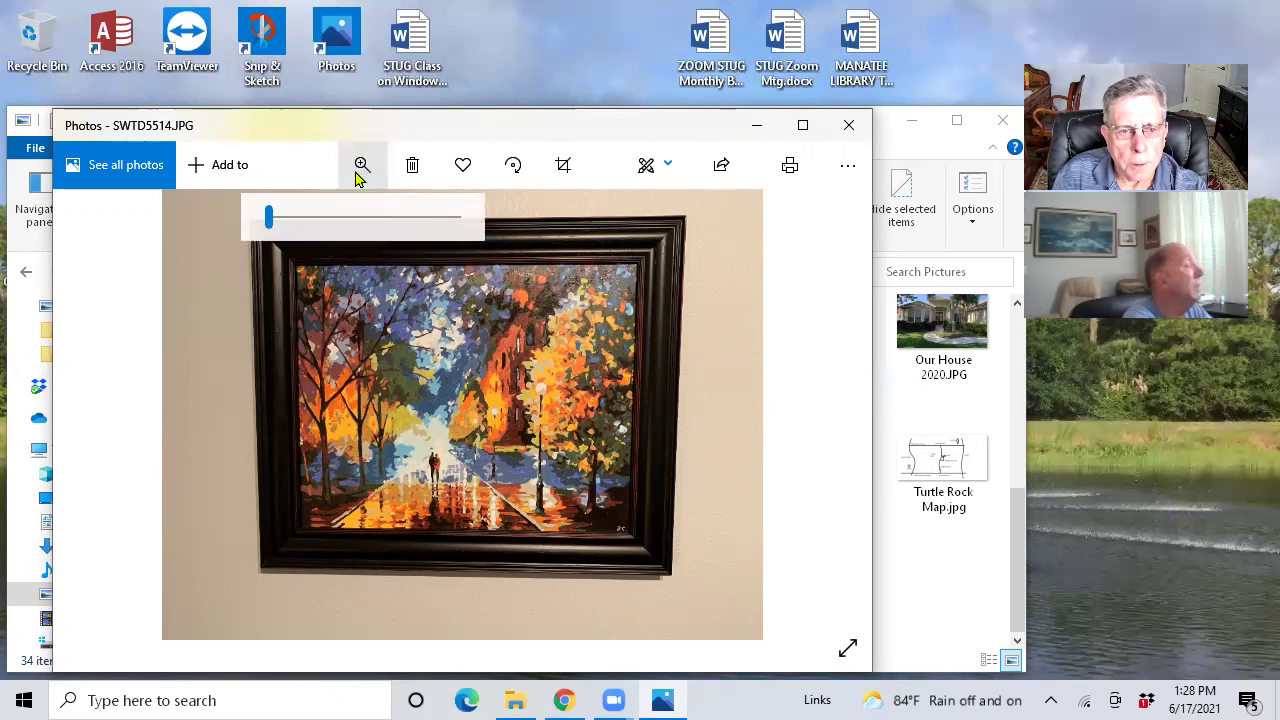
{"action": "left_click_drag", "start_coordinate": [268, 221], "coordinate": [274, 220]}
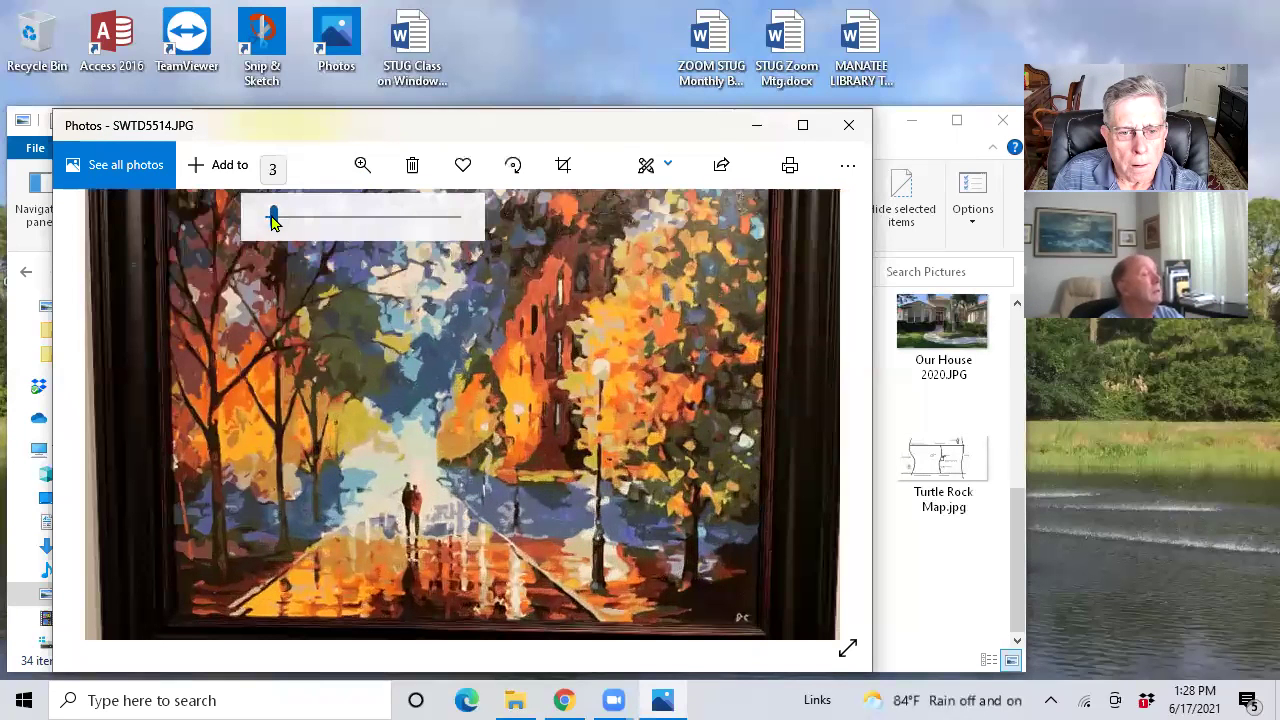
{"action": "left_click", "coordinate": [848, 402]}
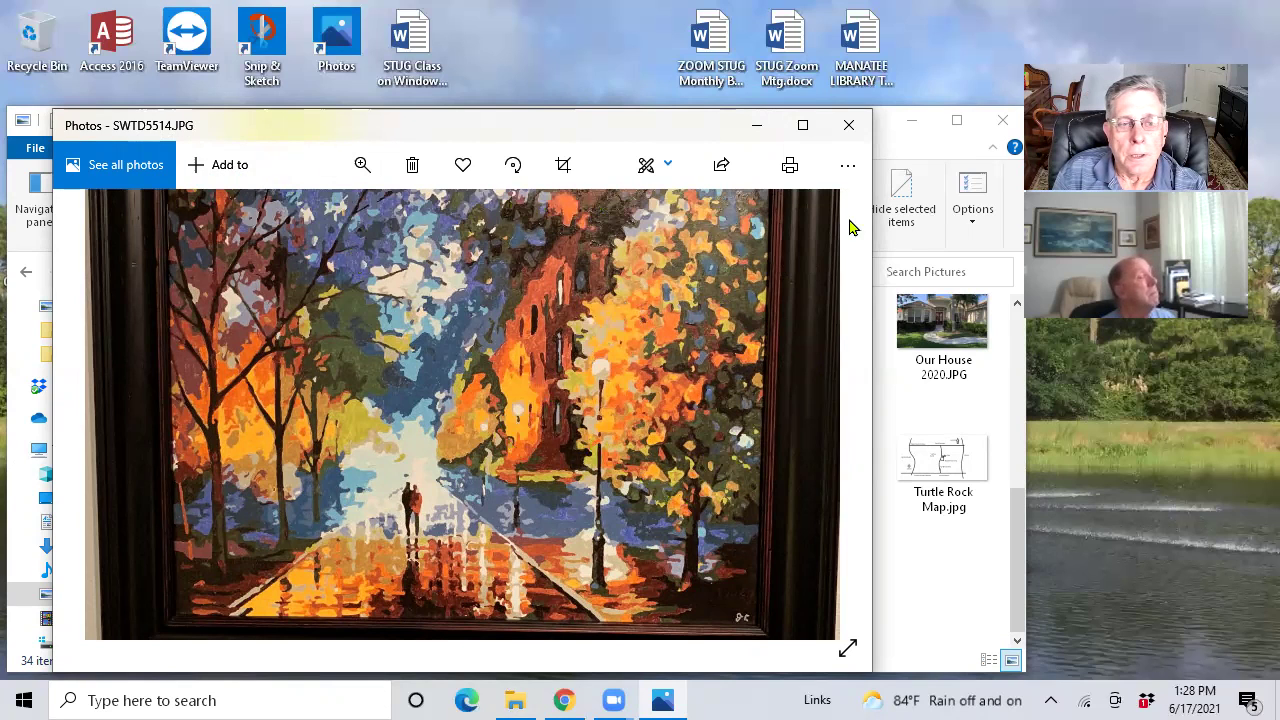
{"action": "left_click", "coordinate": [847, 126]}
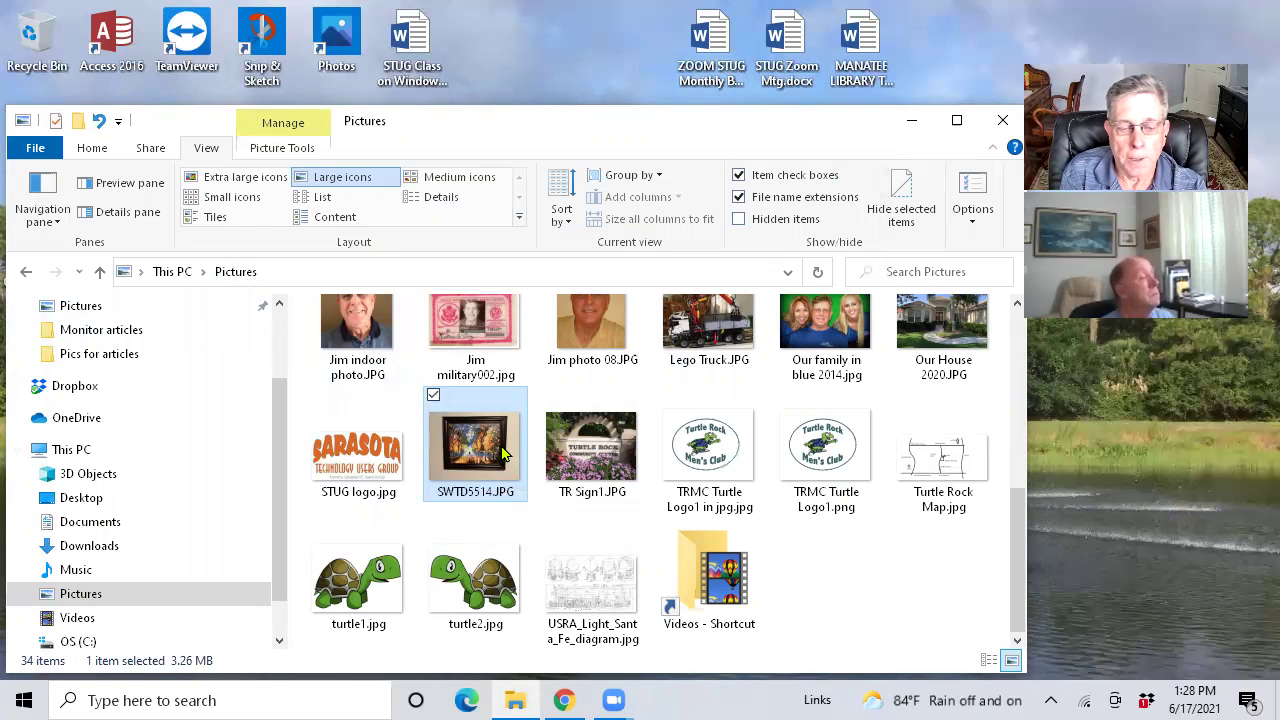
Open TR Sign1.JPG from the Pictures folder to view the photo, and close it
{"action": "mouse_move", "coordinate": [503, 455]}
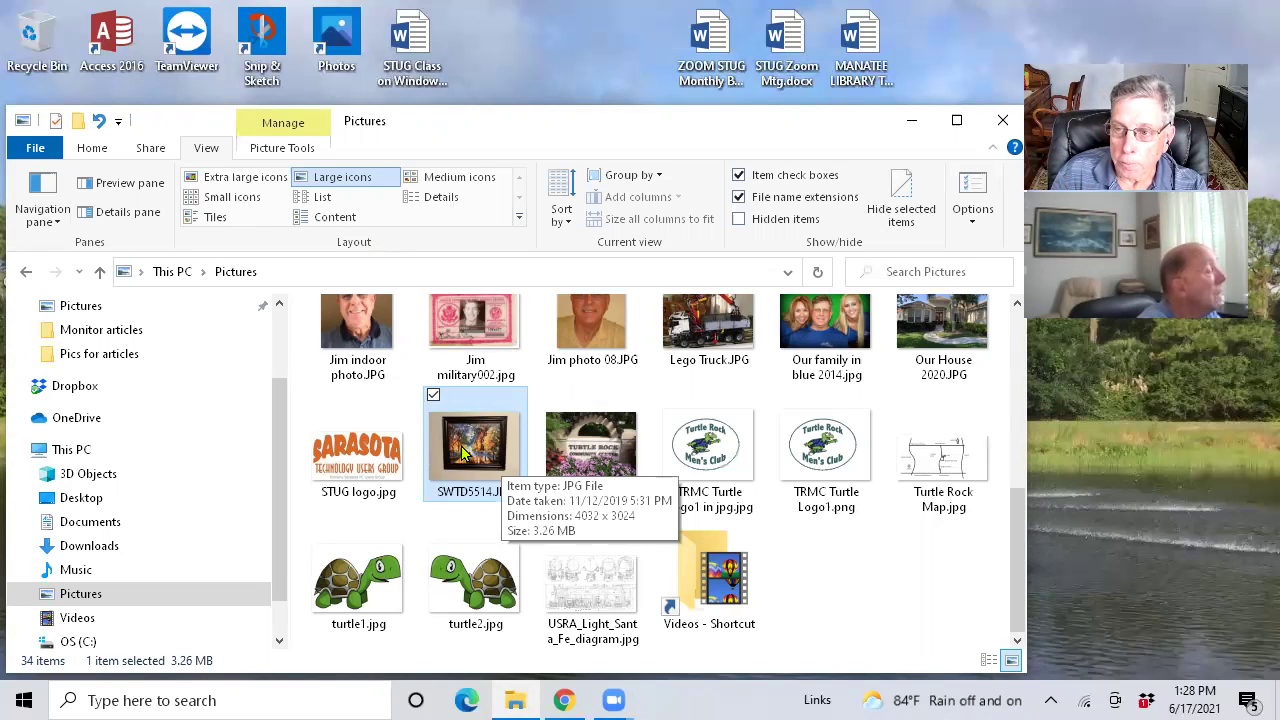
{"action": "double_click", "coordinate": [588, 452]}
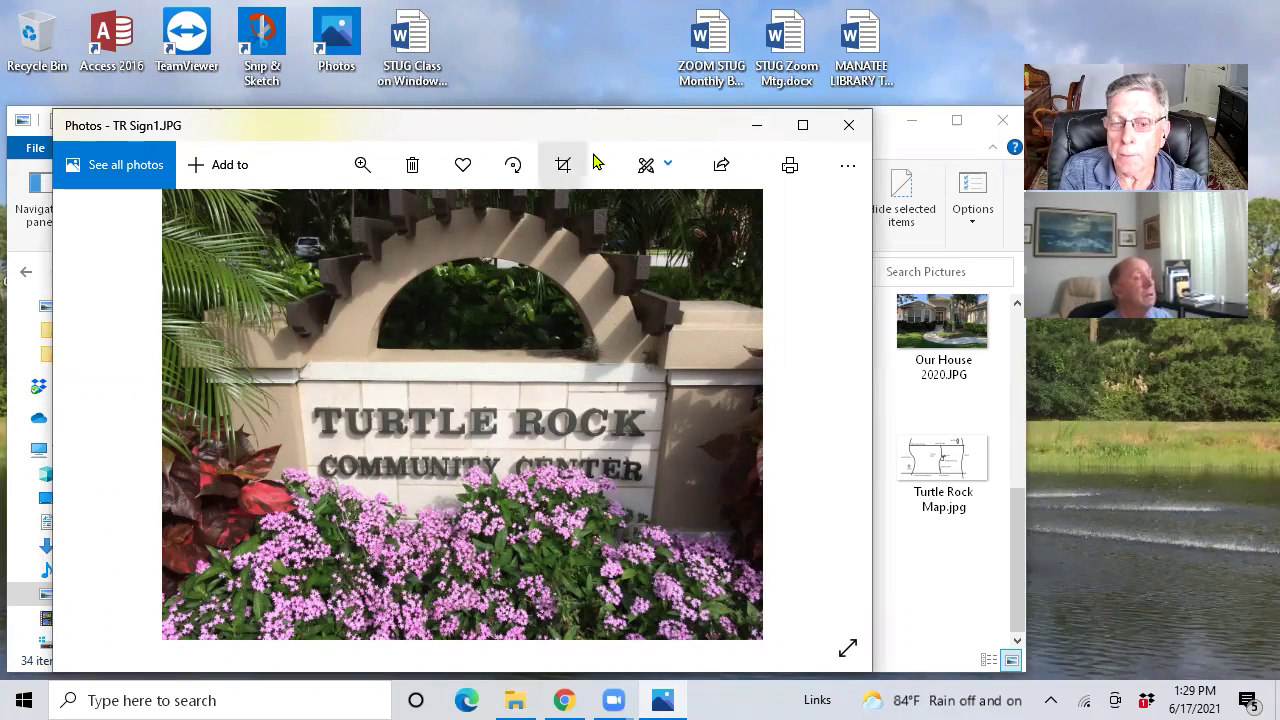
{"action": "left_click", "coordinate": [849, 125]}
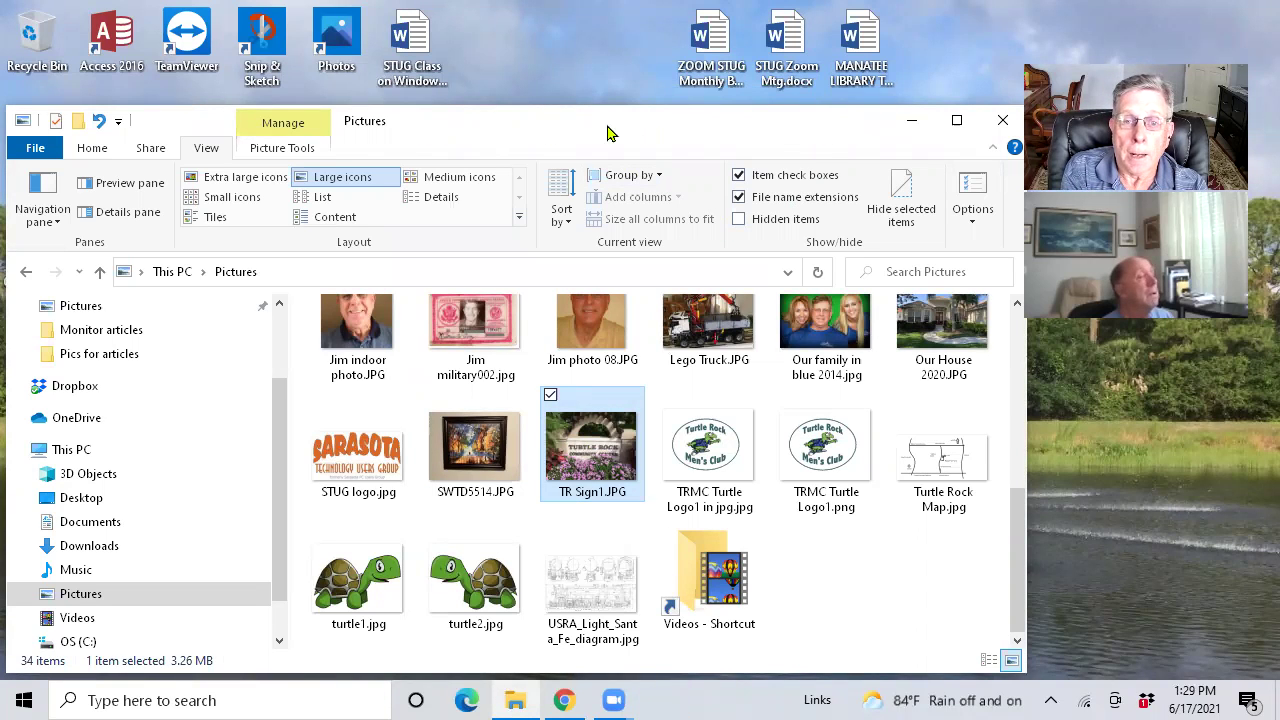
Minimize the File Explorer window and launch Paint from the desktop
{"action": "left_click", "coordinate": [907, 125]}
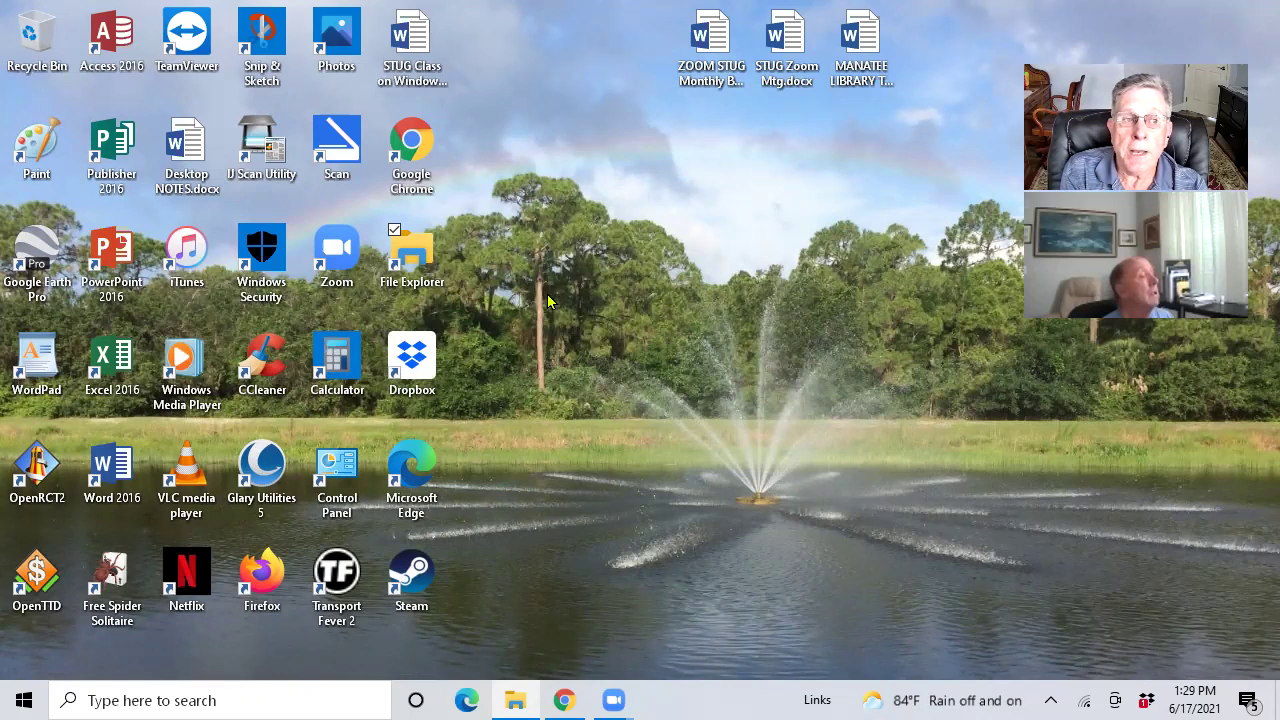
{"action": "double_click", "coordinate": [36, 148]}
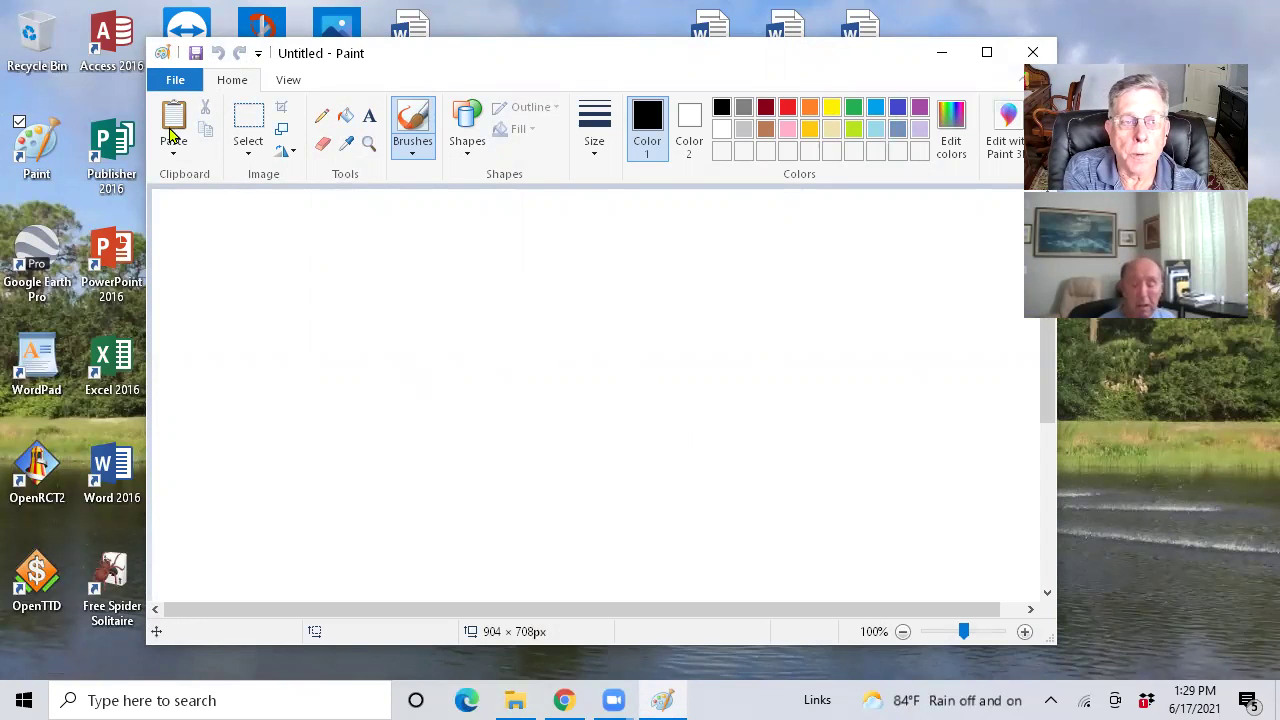
{"action": "left_click", "coordinate": [175, 82]}
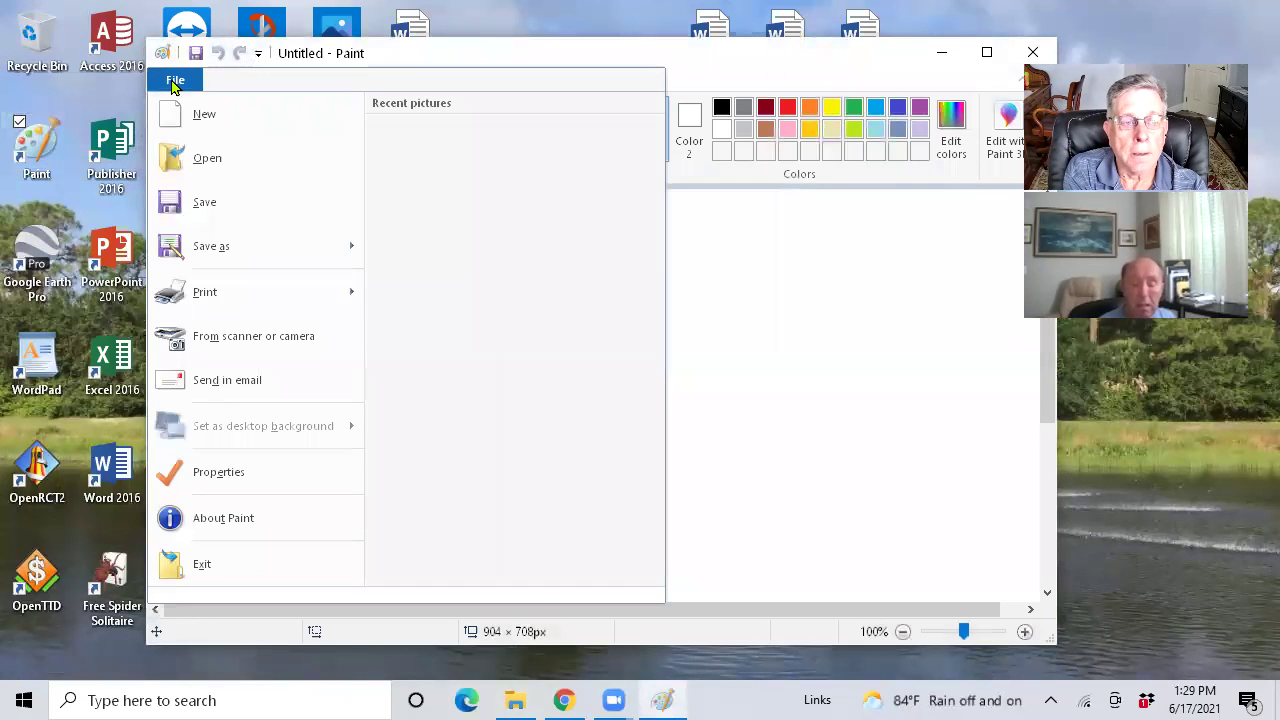
{"action": "left_click", "coordinate": [203, 163]}
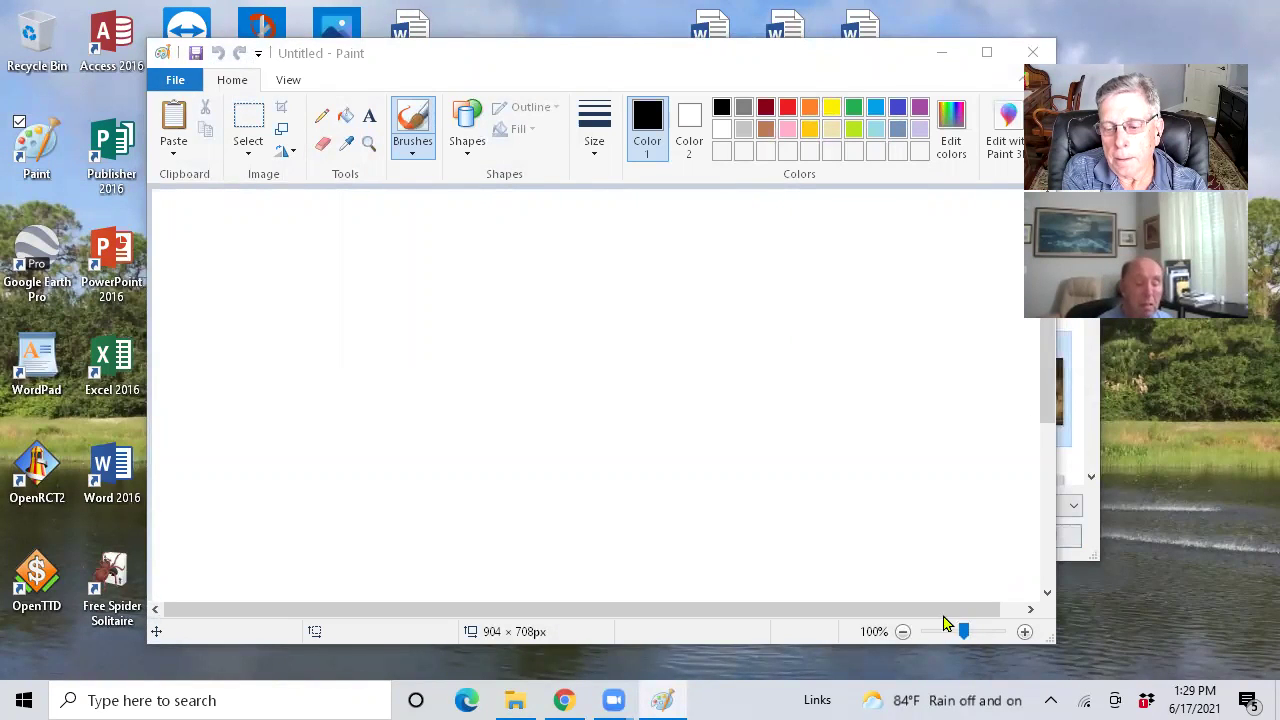
{"action": "left_click", "coordinate": [515, 700]}
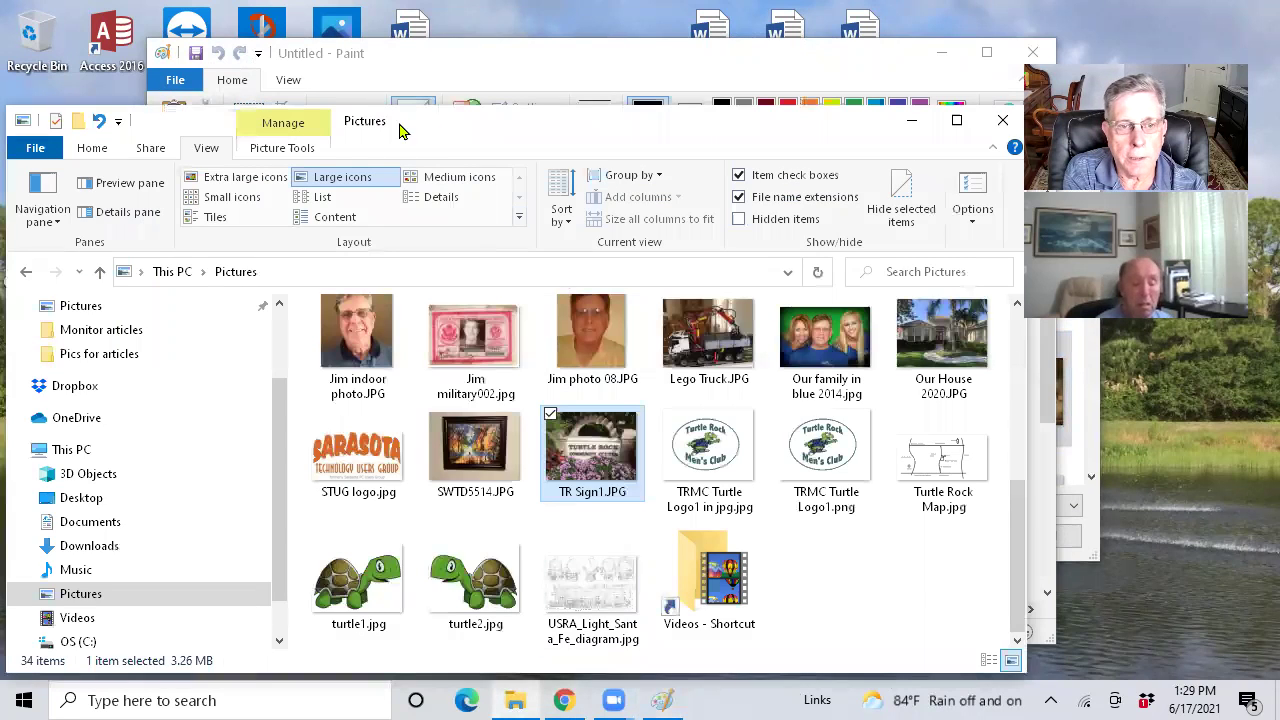
{"action": "left_click_drag", "start_coordinate": [418, 128], "coordinate": [461, 101]}
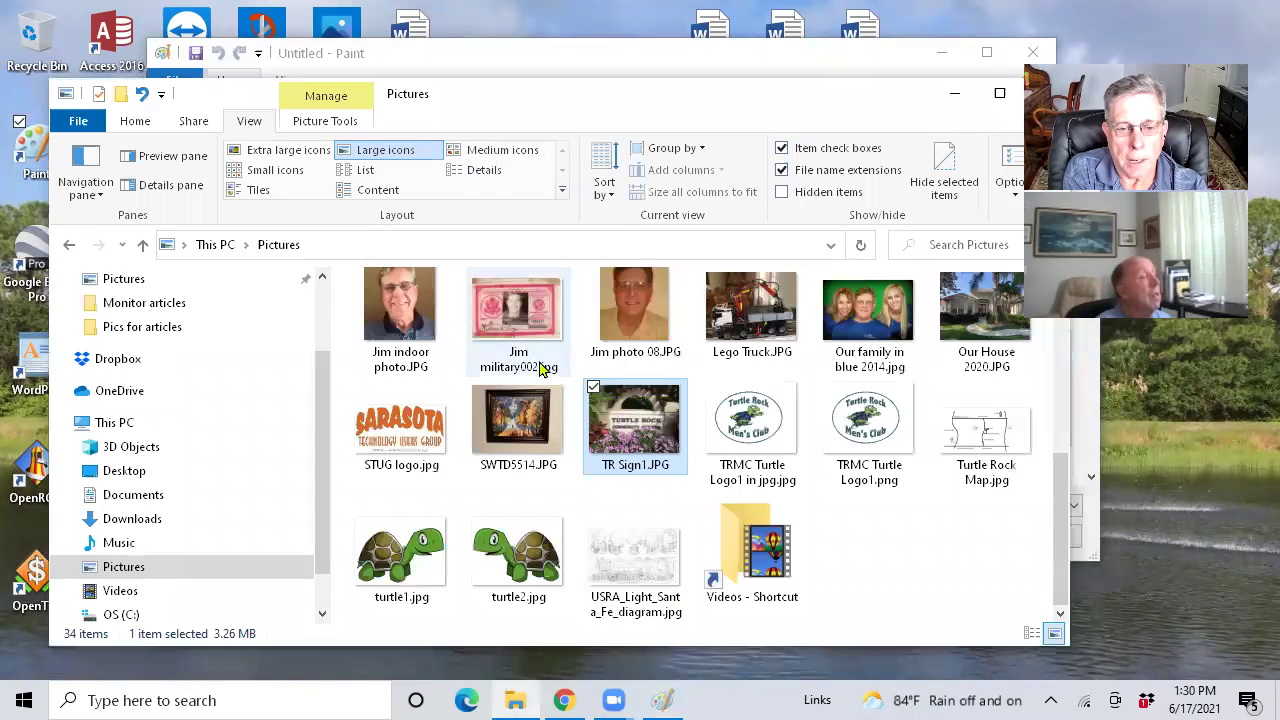
{"action": "left_click", "coordinate": [518, 425]}
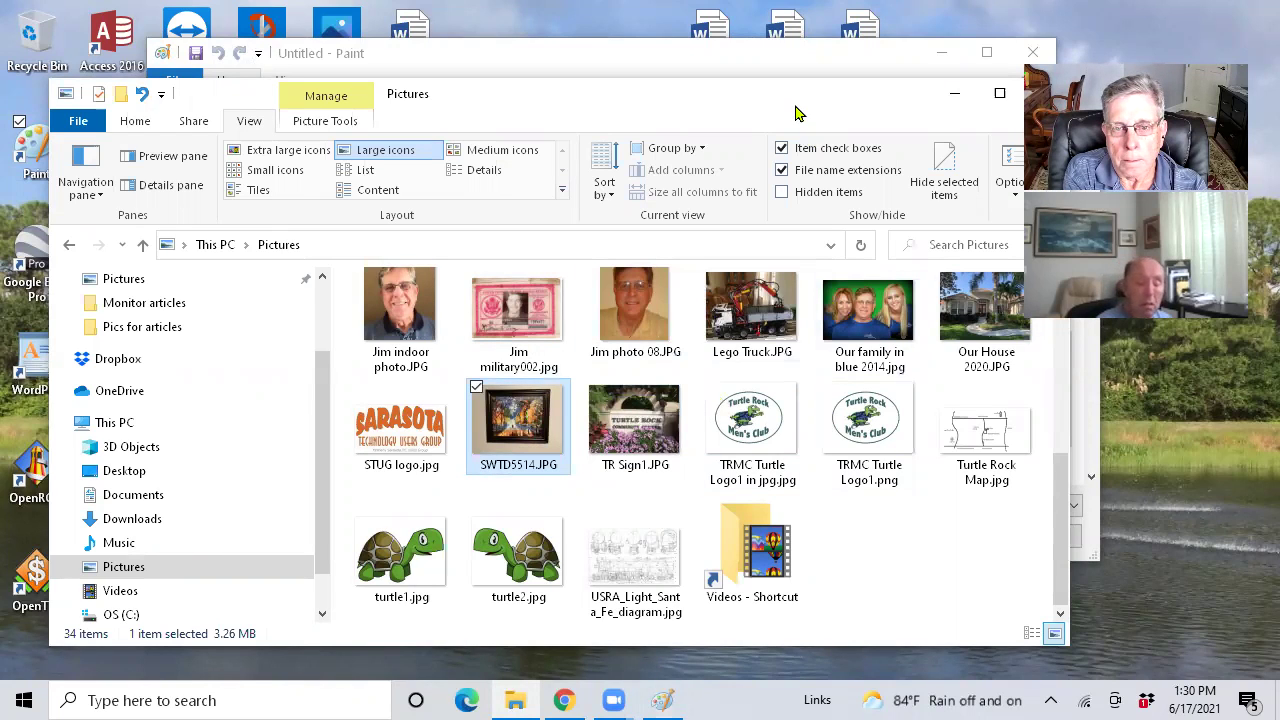
{"action": "left_click_drag", "start_coordinate": [797, 113], "coordinate": [787, 83]}
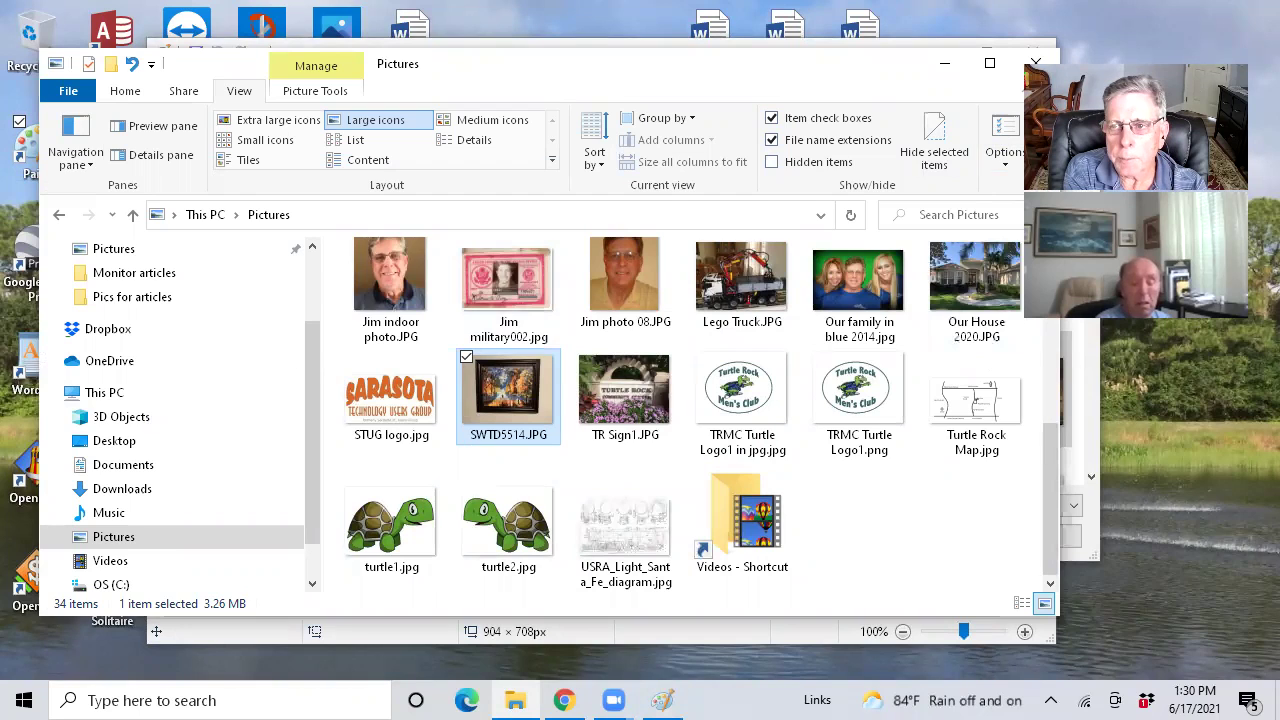
{"action": "left_click", "coordinate": [1035, 62]}
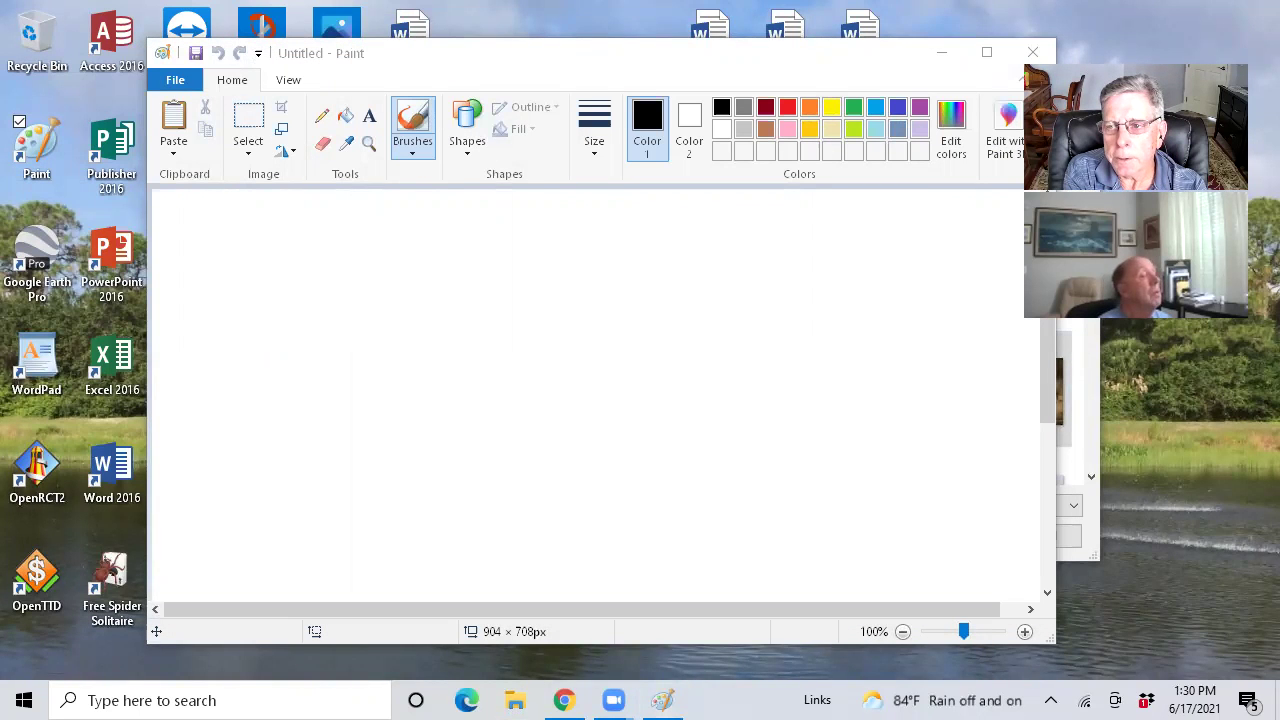
{"action": "key", "text": "ctrl+o"}
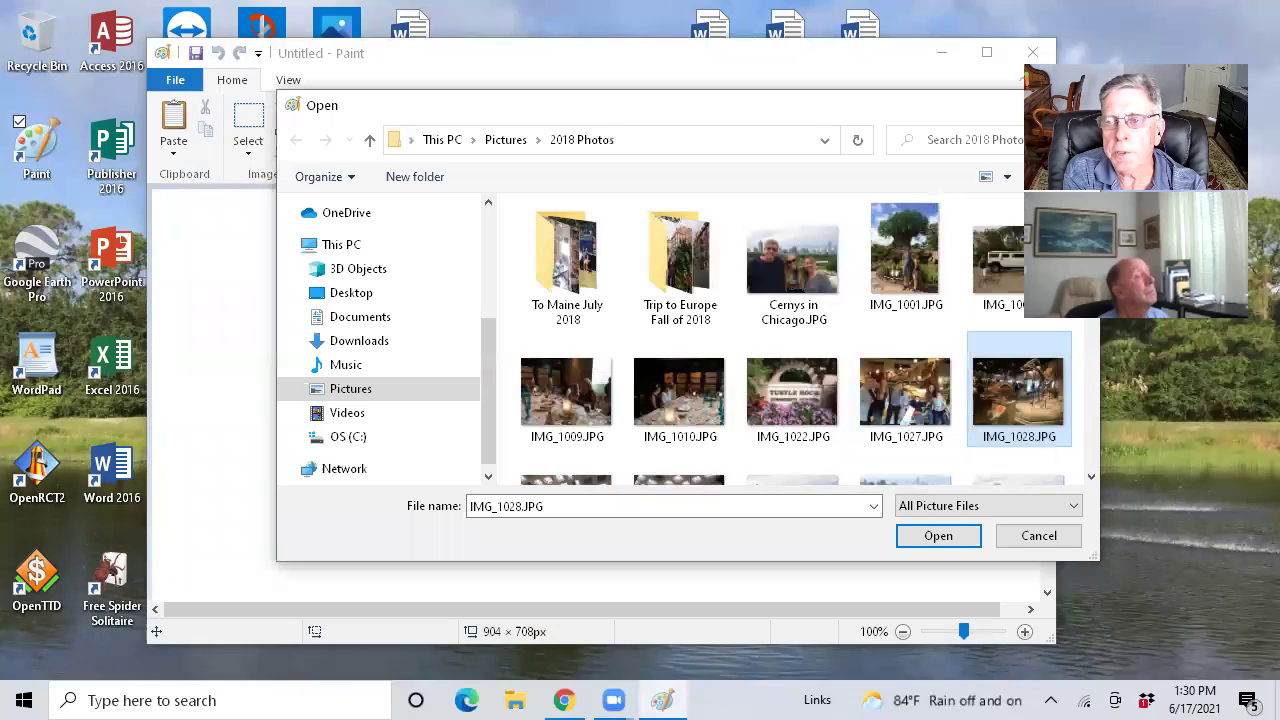
{"action": "key", "text": "Escape"}
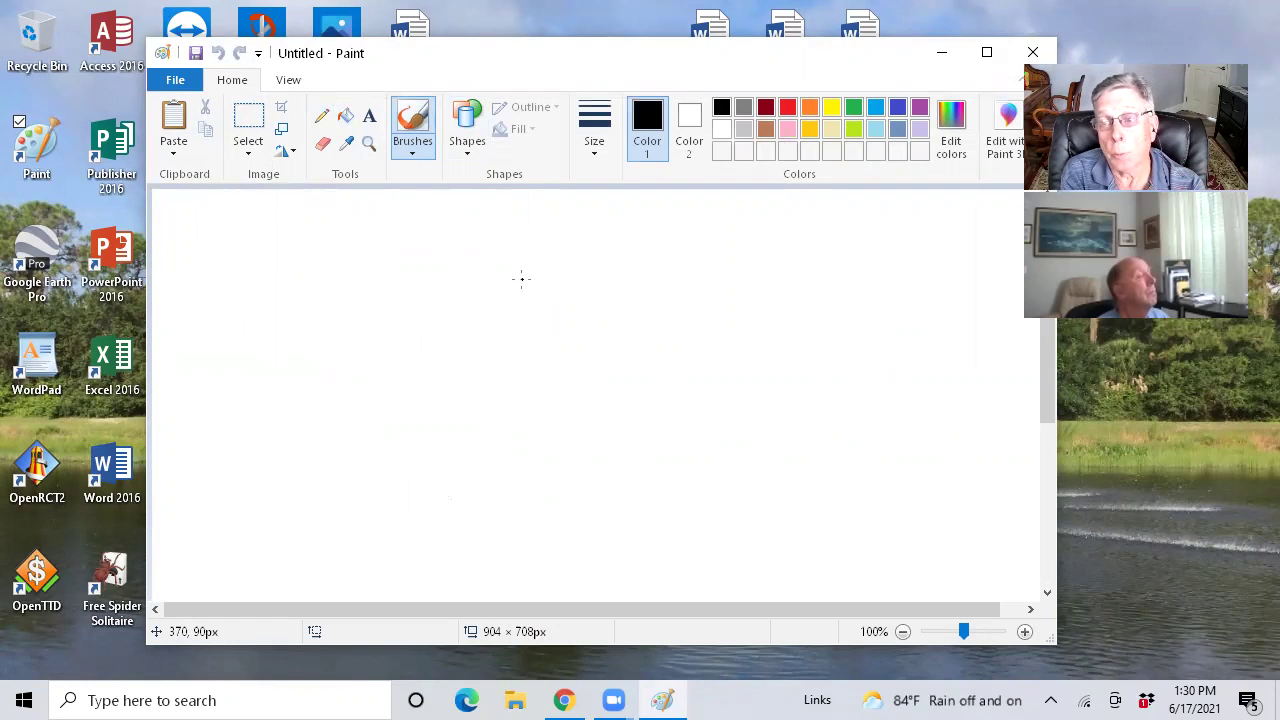
Bring up Paint's dialog for opening a file, and browse the photos in the 2018 Photos folder
{"action": "left_click", "coordinate": [175, 84]}
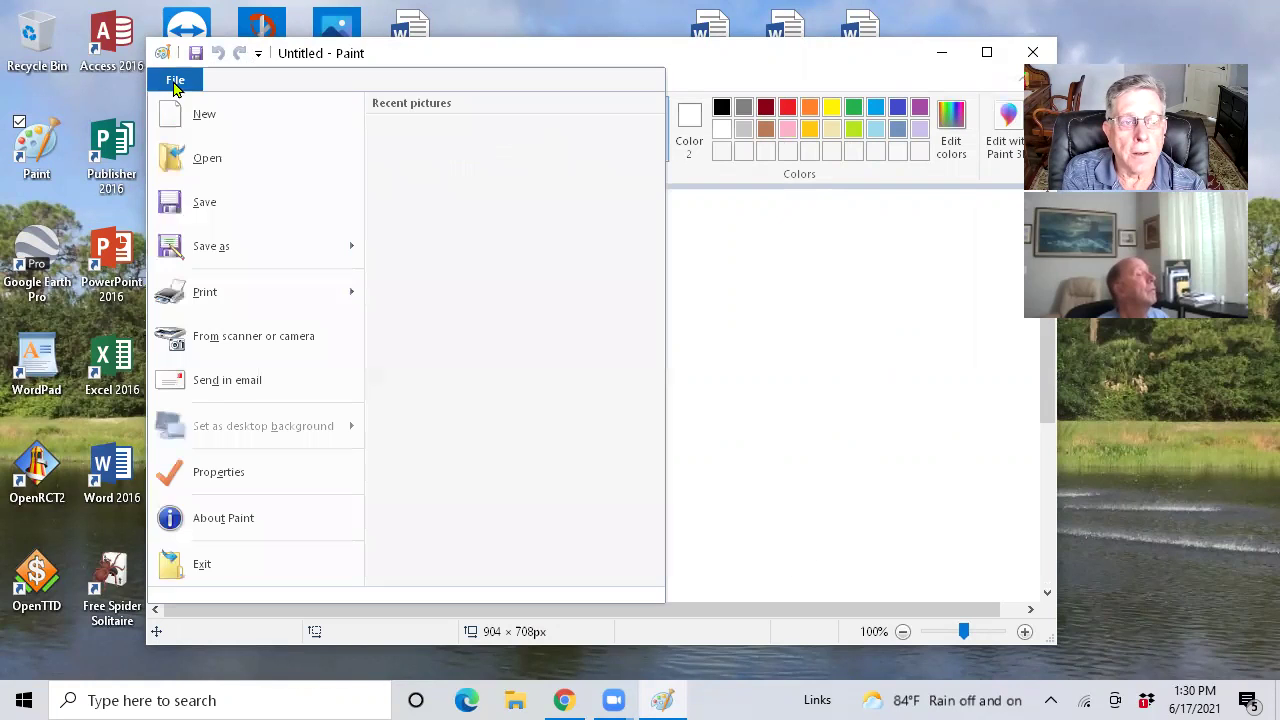
{"action": "left_click", "coordinate": [210, 160]}
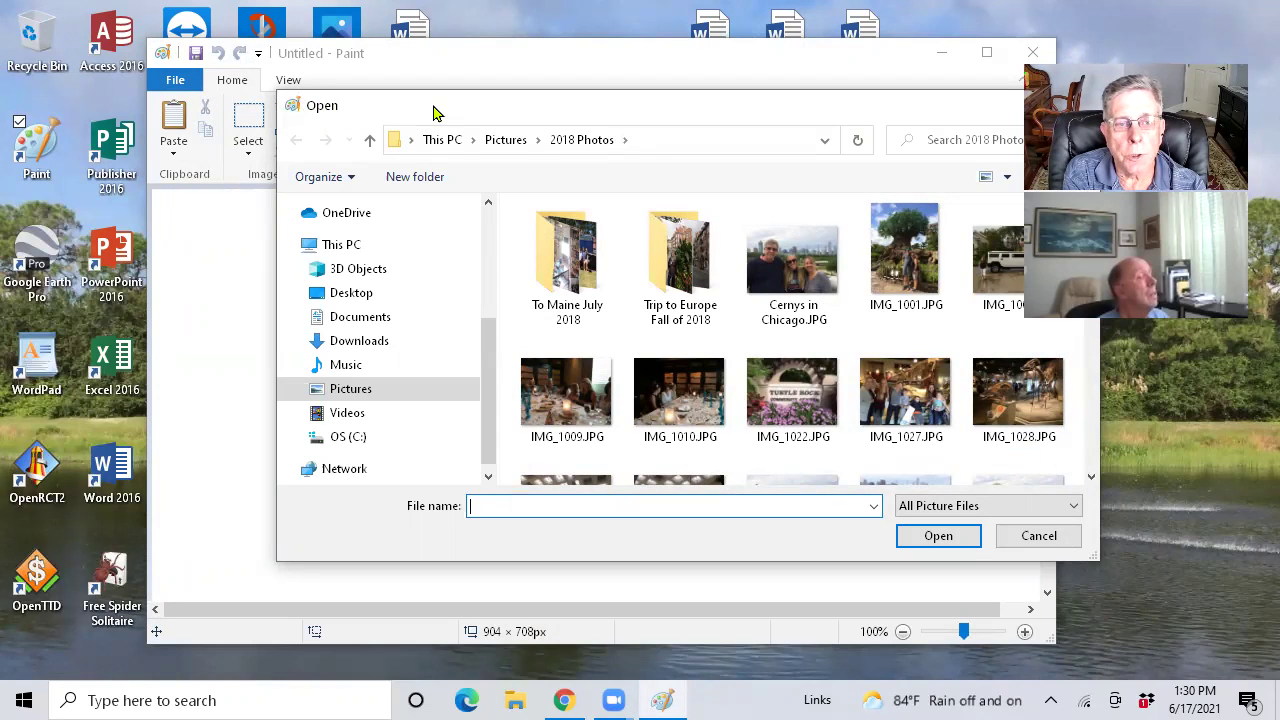
{"action": "left_click_drag", "start_coordinate": [433, 113], "coordinate": [365, 120]}
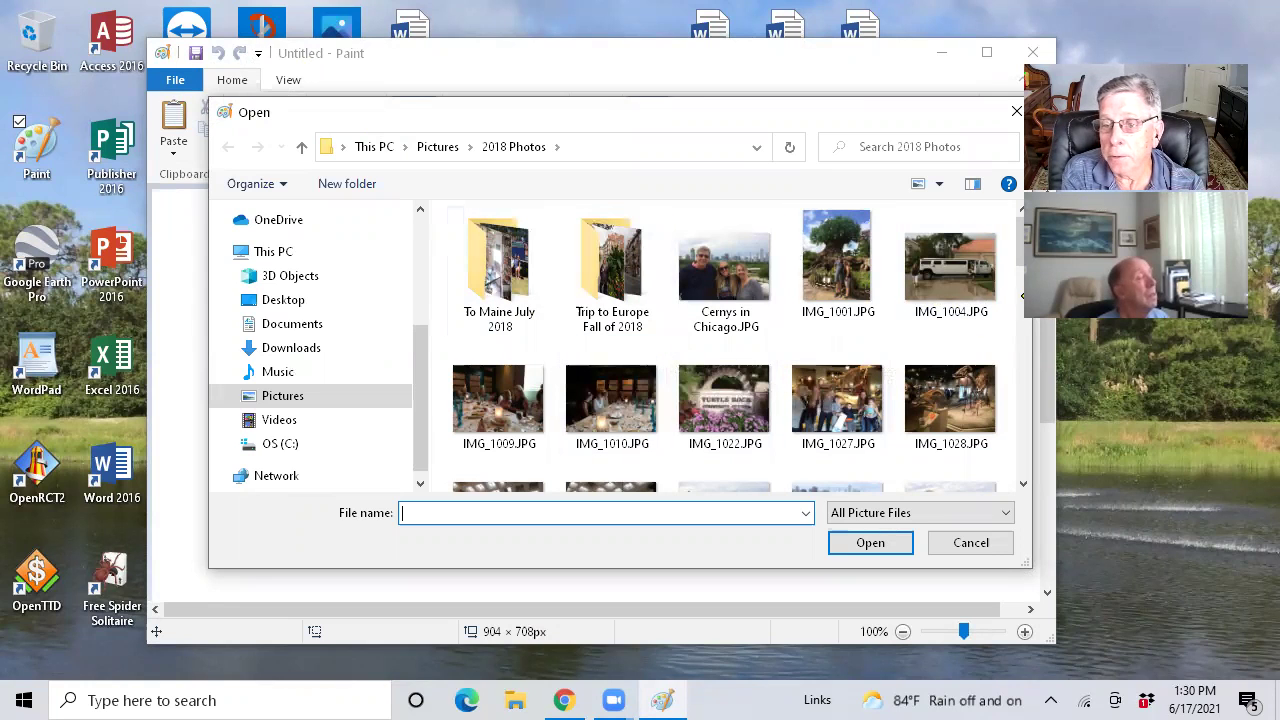
{"action": "scroll", "coordinate": [1005, 262], "scroll_direction": "down", "scroll_amount": 4}
{"action": "scroll", "coordinate": [1003, 262], "scroll_direction": "up", "scroll_amount": 3}
{"action": "scroll", "coordinate": [1003, 262], "scroll_direction": "up", "scroll_amount": 1}
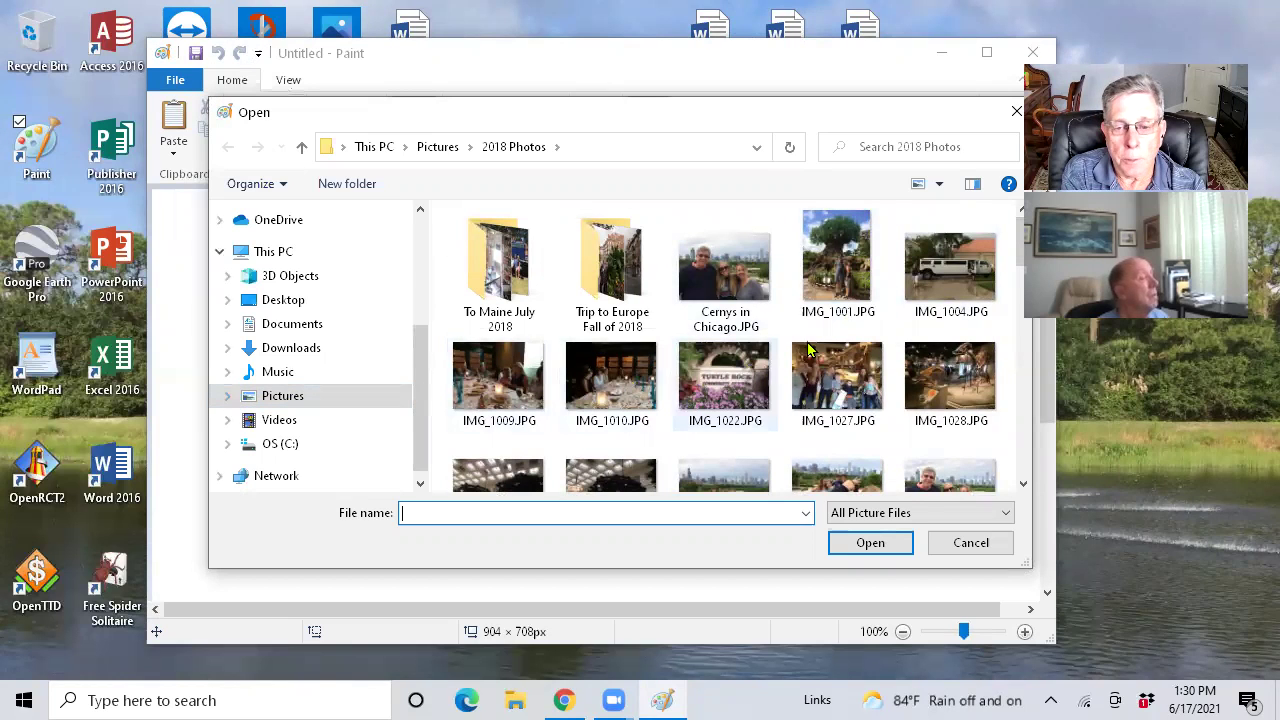
{"action": "left_click_drag", "start_coordinate": [1016, 251], "coordinate": [1019, 375]}
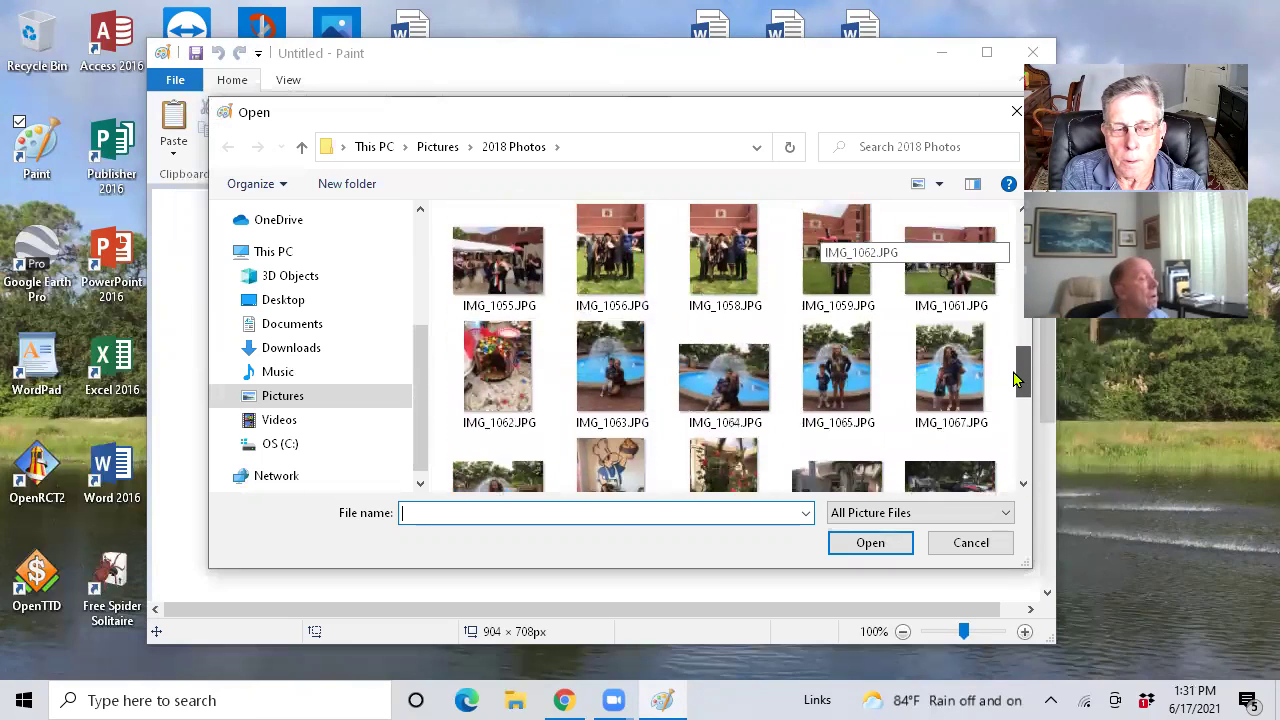
Switch to the main Pictures folder and open the framed painting photo SWTD5514.JPG in Paint
{"action": "left_click", "coordinate": [226, 398]}
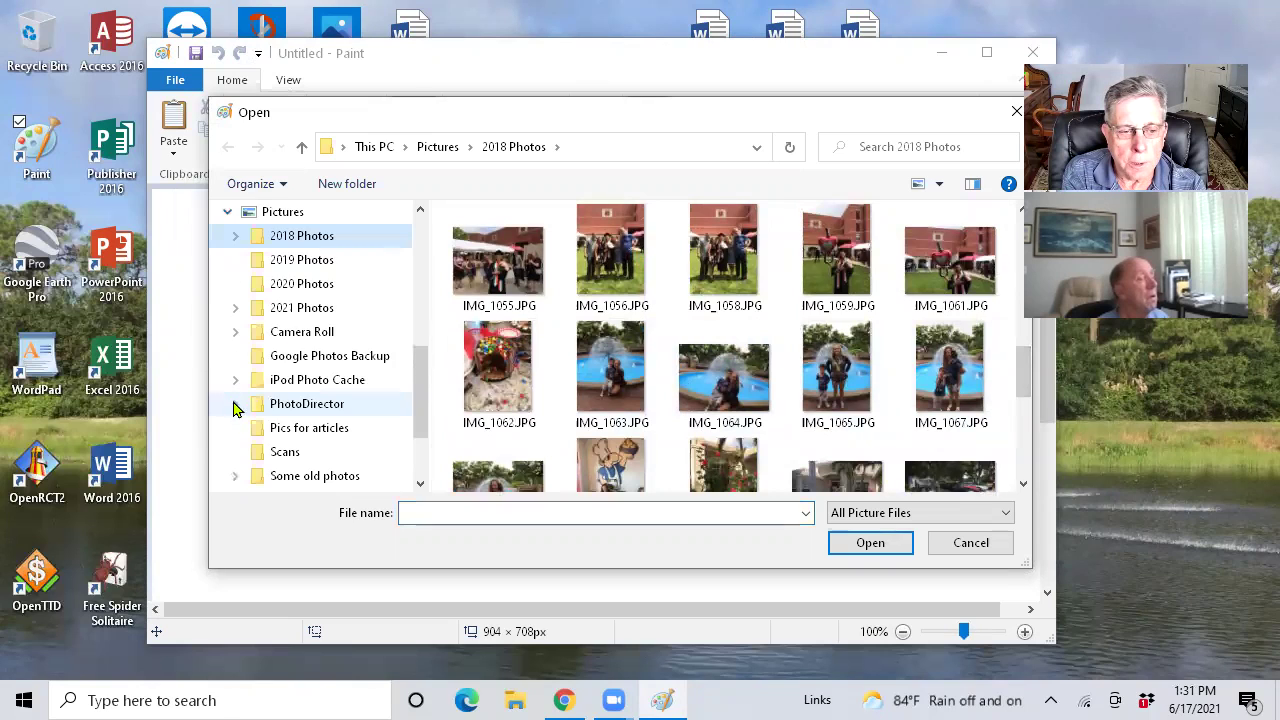
{"action": "left_click", "coordinate": [300, 217]}
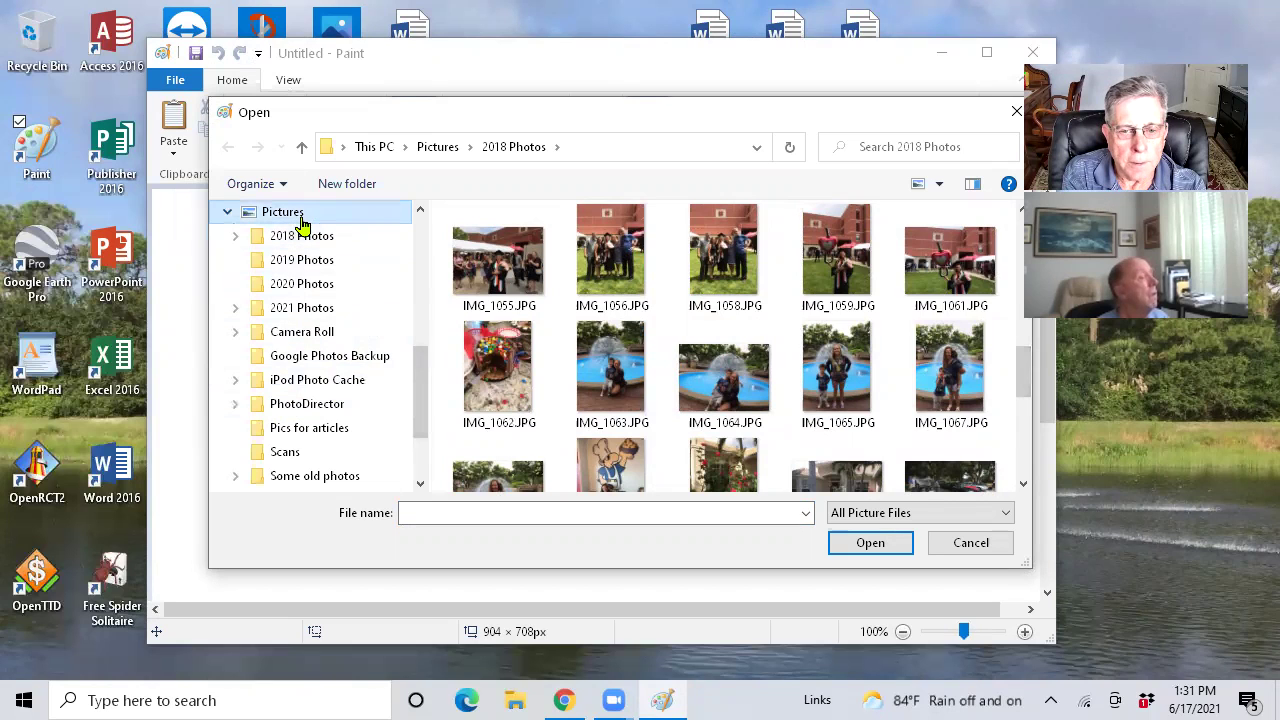
{"action": "left_click_drag", "start_coordinate": [1019, 288], "coordinate": [1011, 391]}
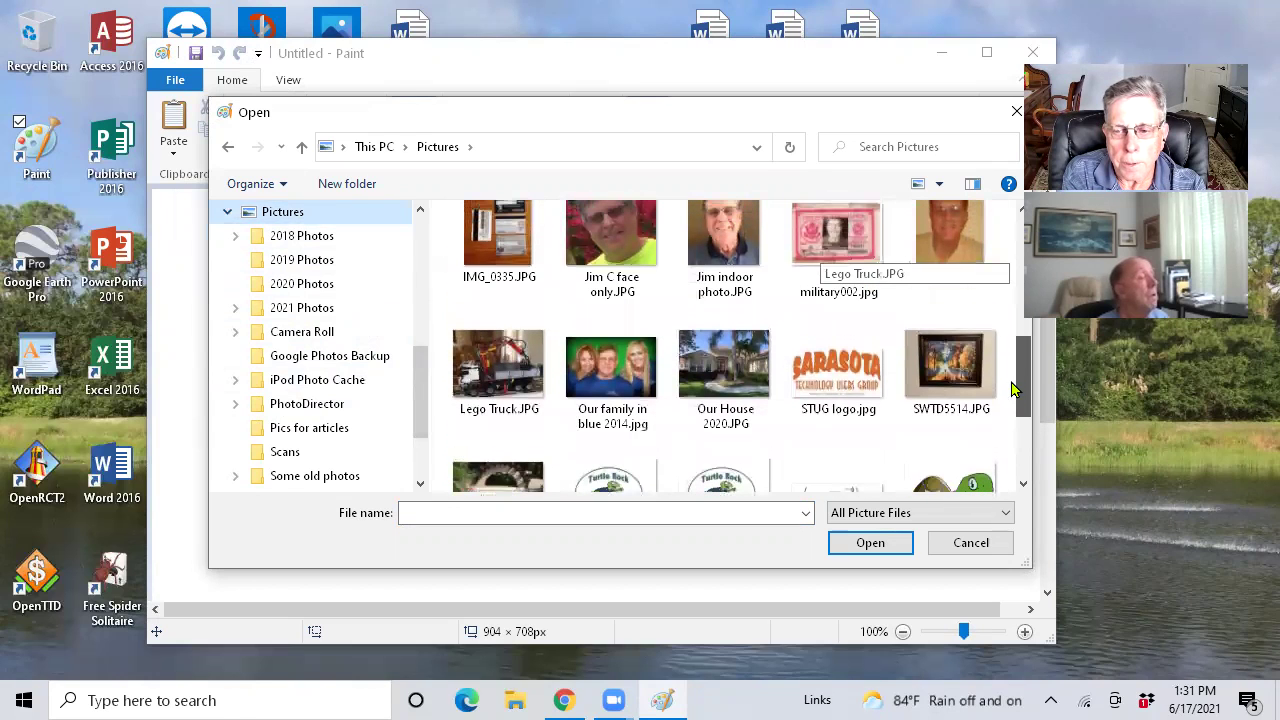
{"action": "left_click", "coordinate": [937, 362]}
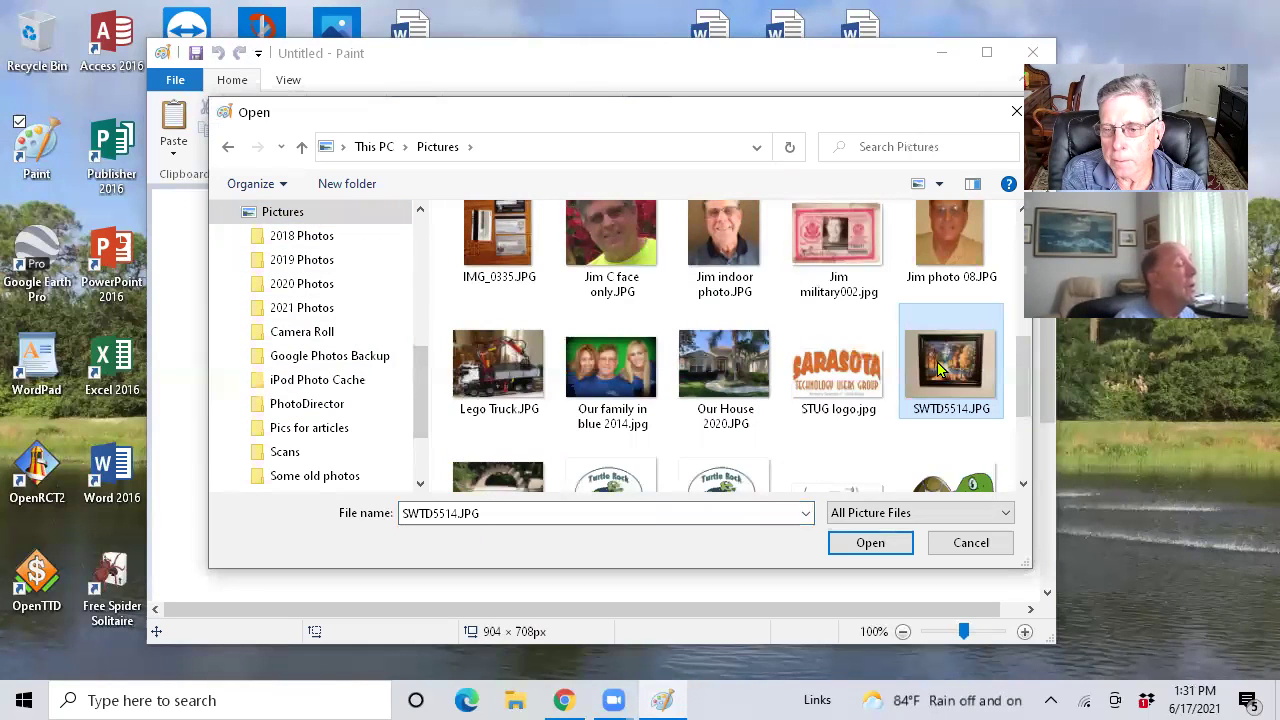
{"action": "left_click", "coordinate": [870, 545]}
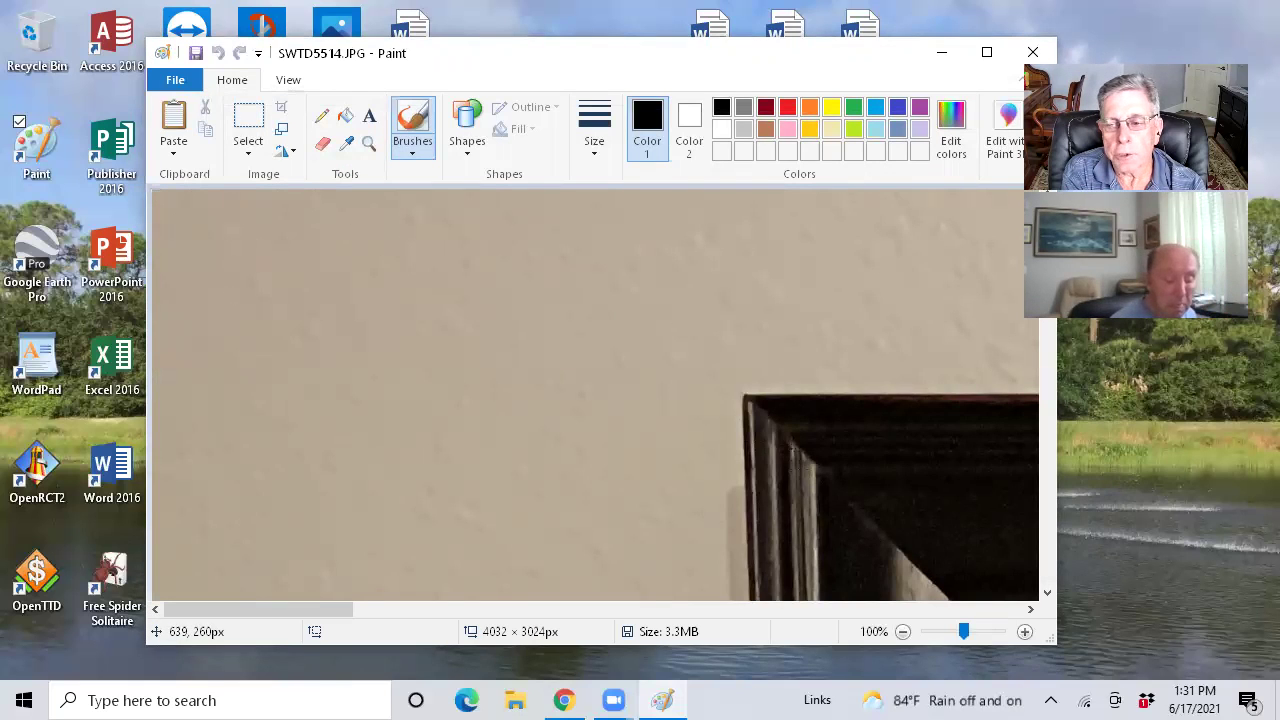
Look over the enlarged painting photo, and zoom out to 12.50% to view the whole picture
{"action": "scroll", "coordinate": [595, 393], "scroll_direction": "down", "scroll_amount": 4}
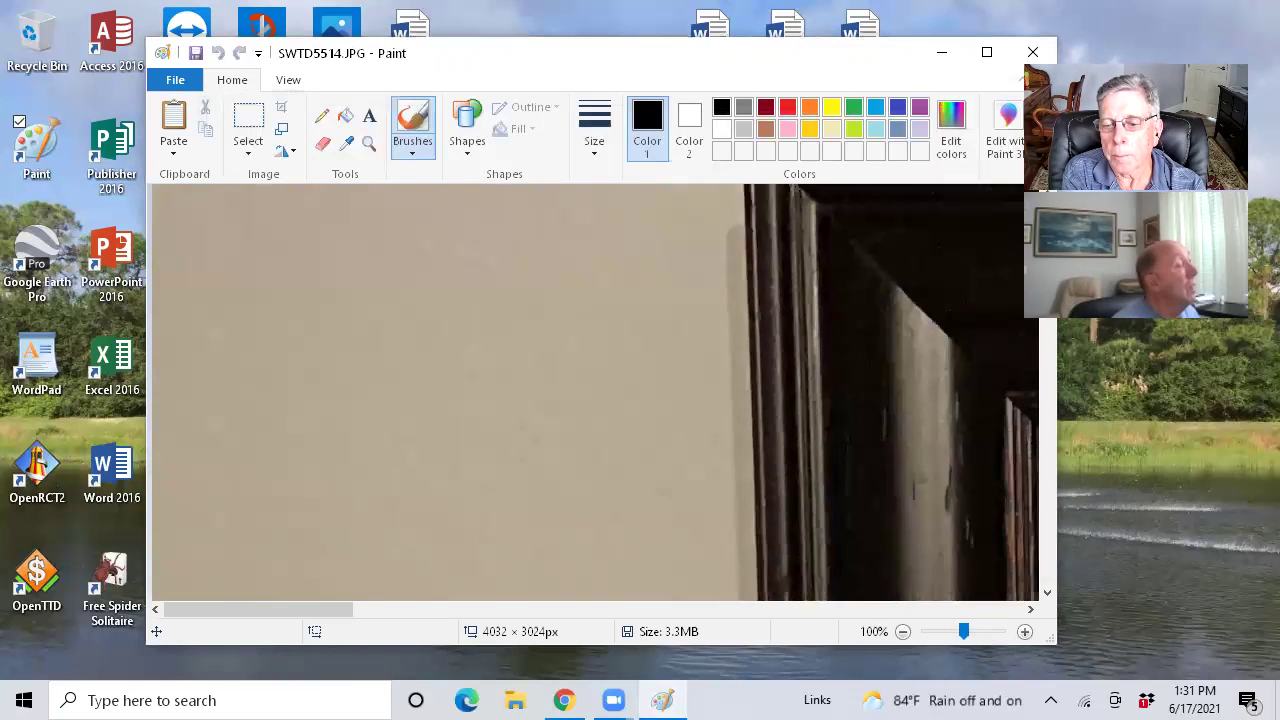
{"action": "mouse_move", "coordinate": [277, 610]}
{"action": "left_mouse_down"}
{"action": "mouse_move", "coordinate": [626, 663]}
{"action": "mouse_move", "coordinate": [739, 665]}
{"action": "left_mouse_up"}
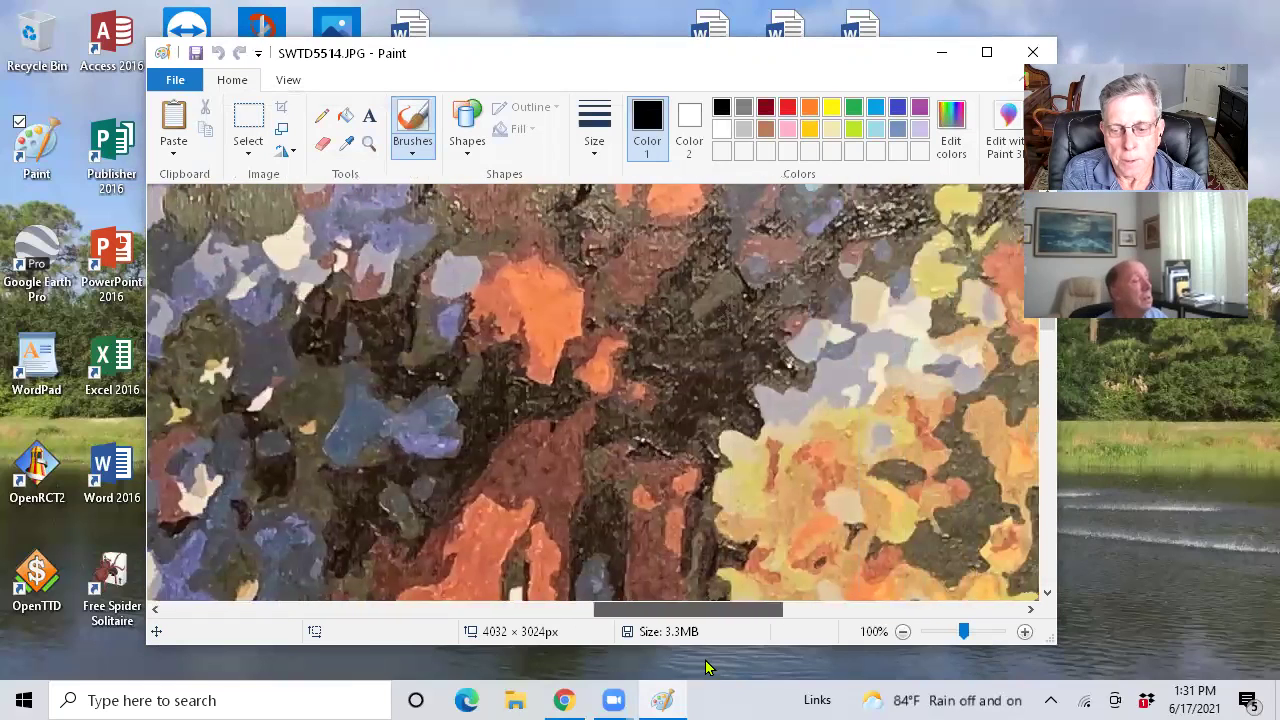
{"action": "left_click", "coordinate": [956, 633]}
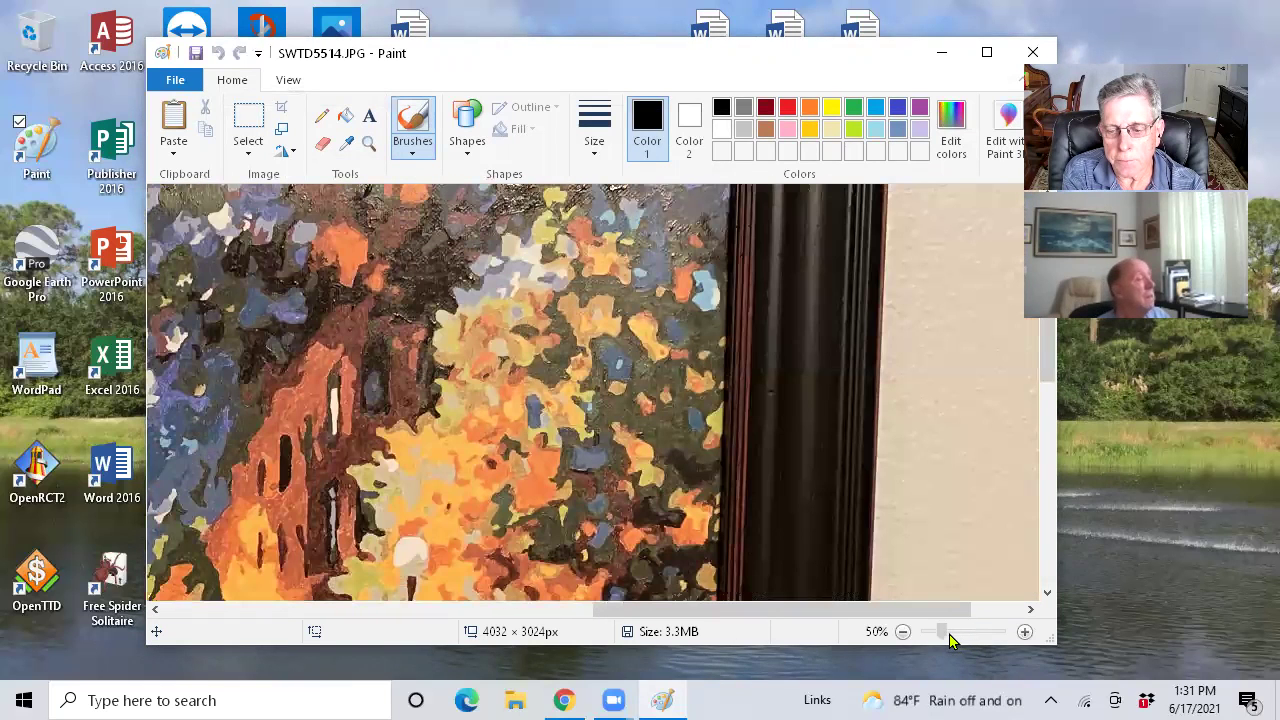
{"action": "left_click", "coordinate": [932, 634]}
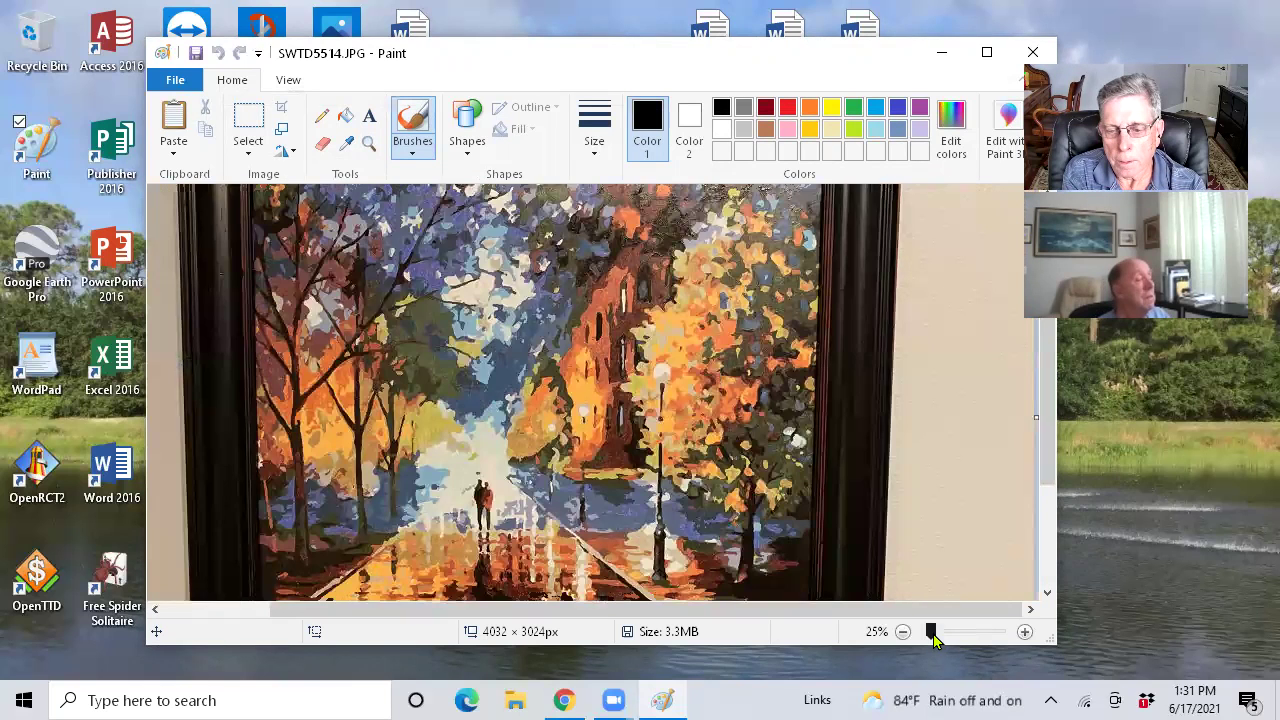
{"action": "left_click_drag", "start_coordinate": [931, 636], "coordinate": [928, 637]}
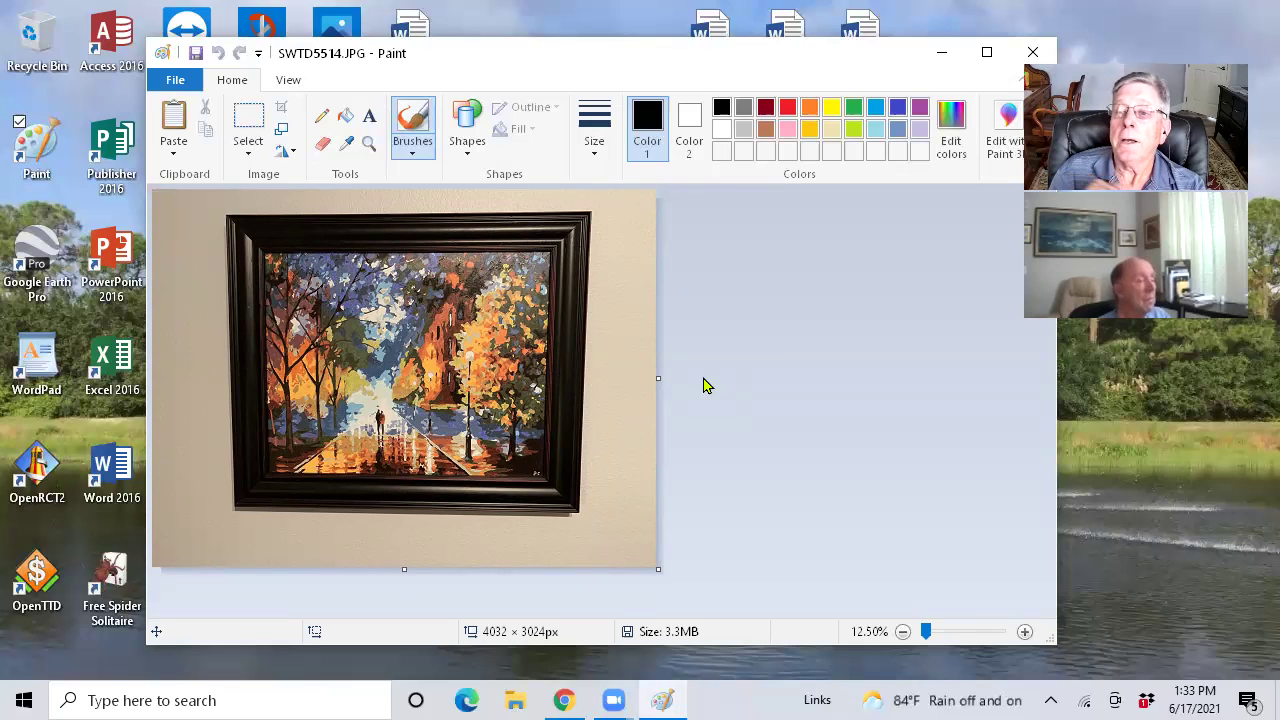
Close Paint and open a new File Explorer window
{"action": "left_click", "coordinate": [1033, 52]}
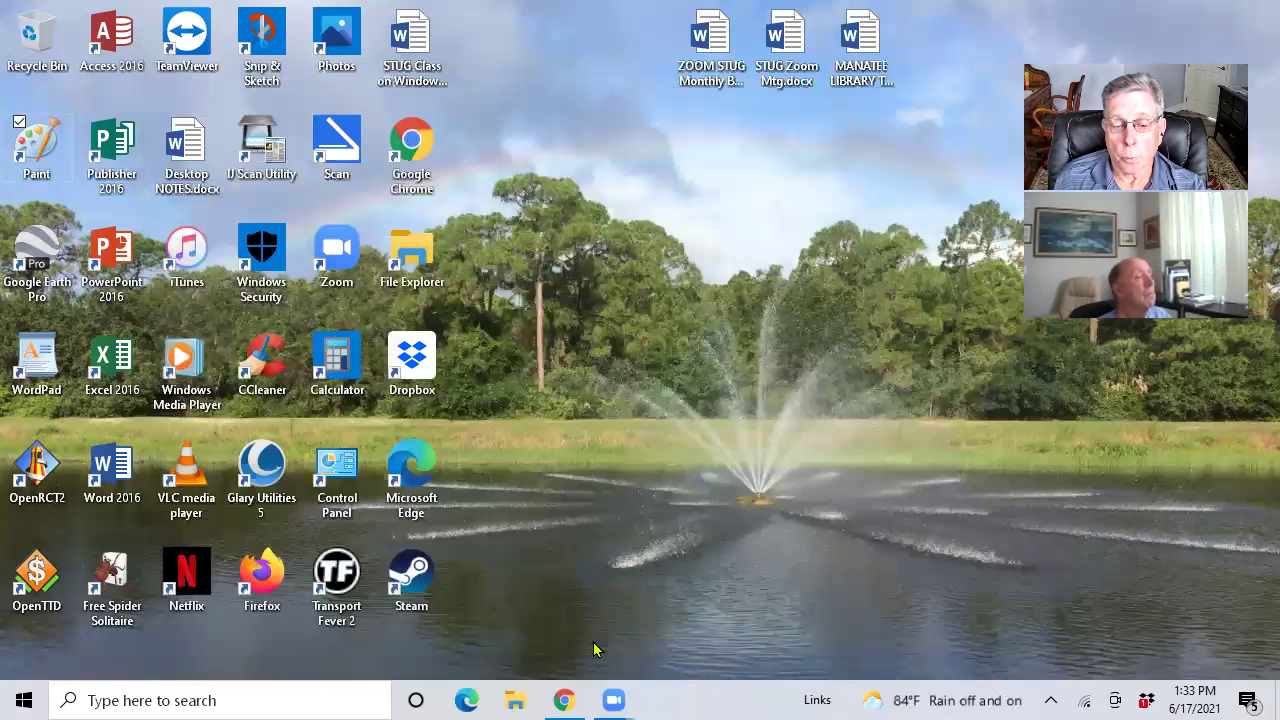
{"action": "left_click", "coordinate": [515, 699]}
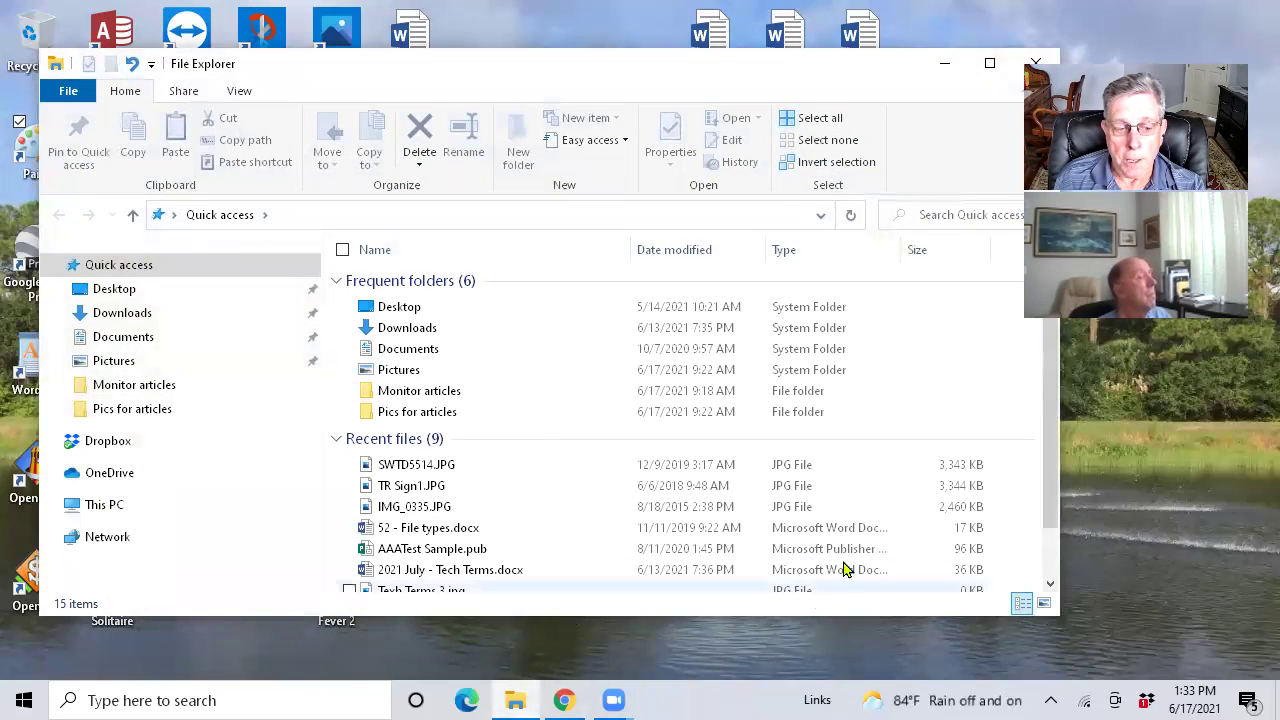
Look through the recent files in Quick access, and check the programs listed in the Start menu
{"action": "scroll", "coordinate": [1045, 470], "scroll_direction": "down", "scroll_amount": 2}
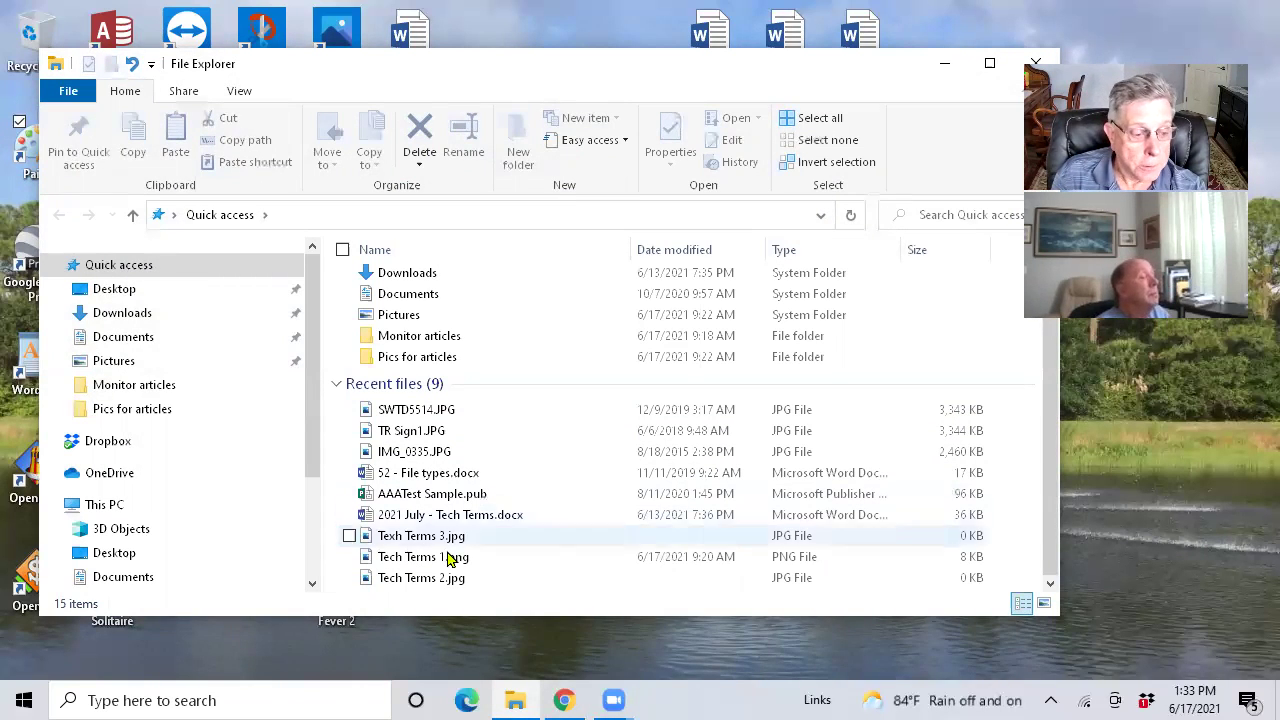
{"action": "left_click", "coordinate": [24, 700]}
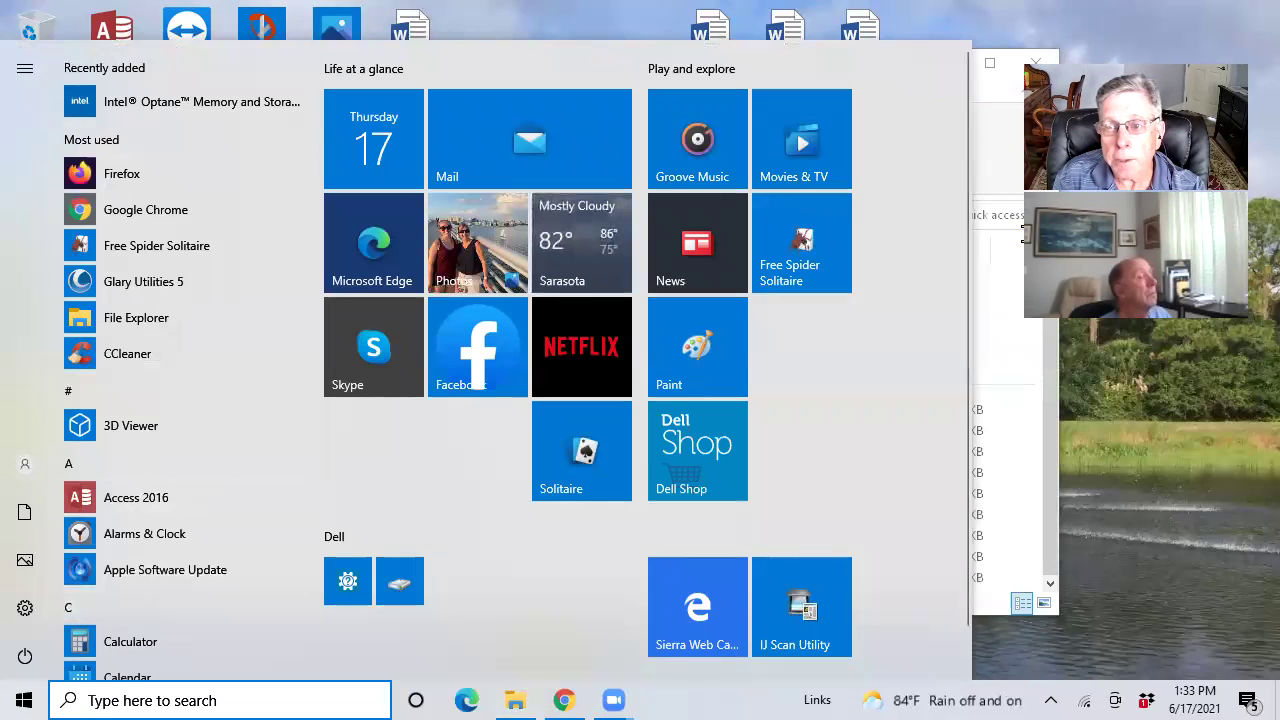
{"action": "left_click", "coordinate": [1086, 452]}
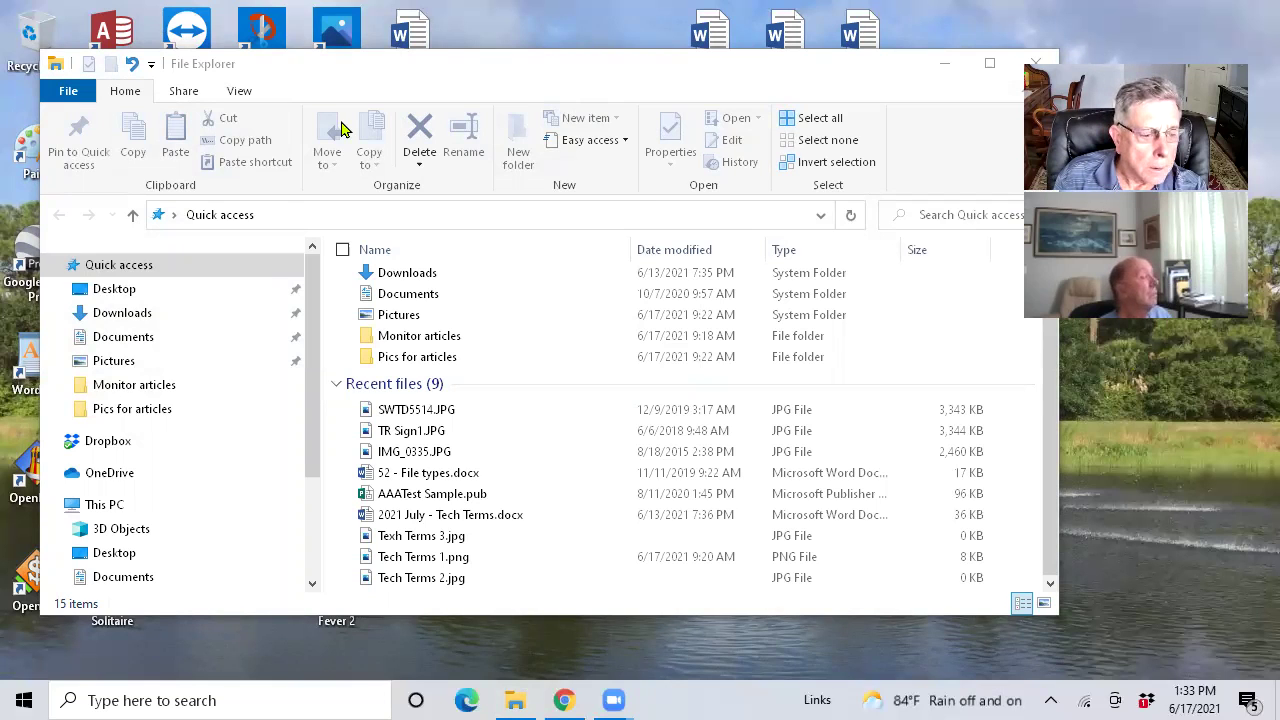
Move the File Explorer window aside to uncover the desktop program icons, and close the window
{"action": "left_click_drag", "start_coordinate": [340, 63], "coordinate": [715, 116]}
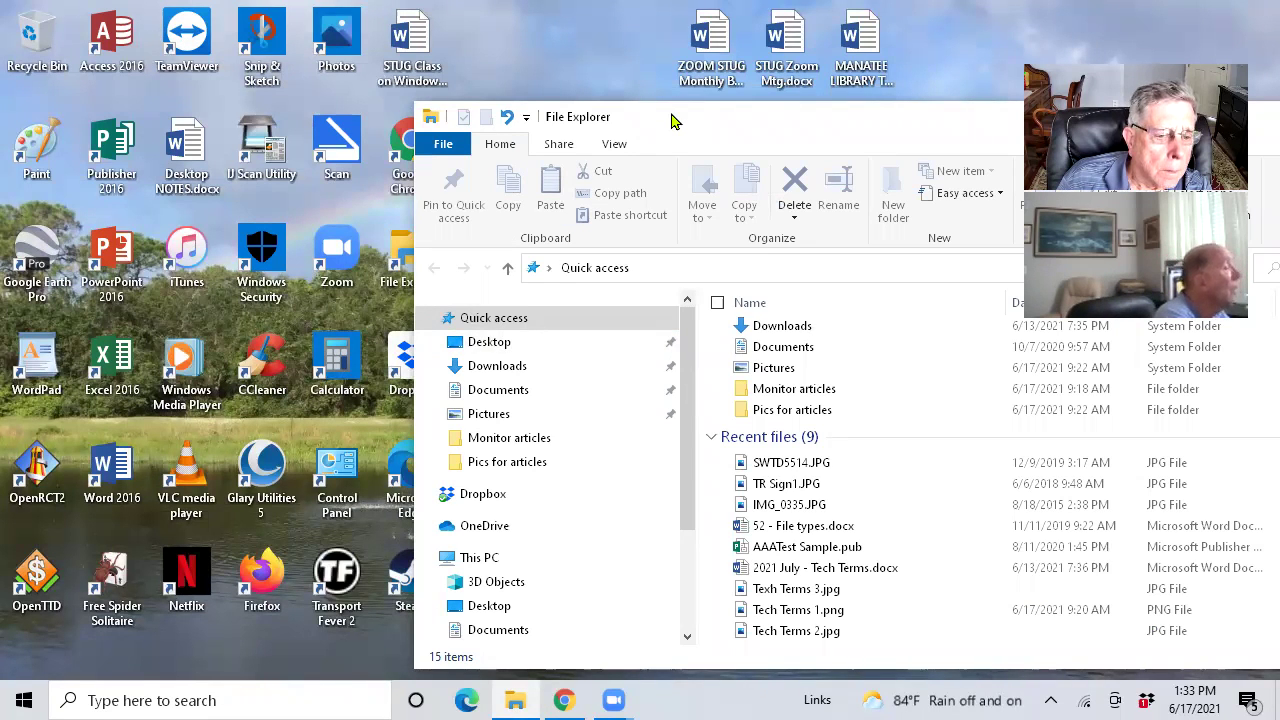
{"action": "left_click_drag", "start_coordinate": [672, 120], "coordinate": [745, 125]}
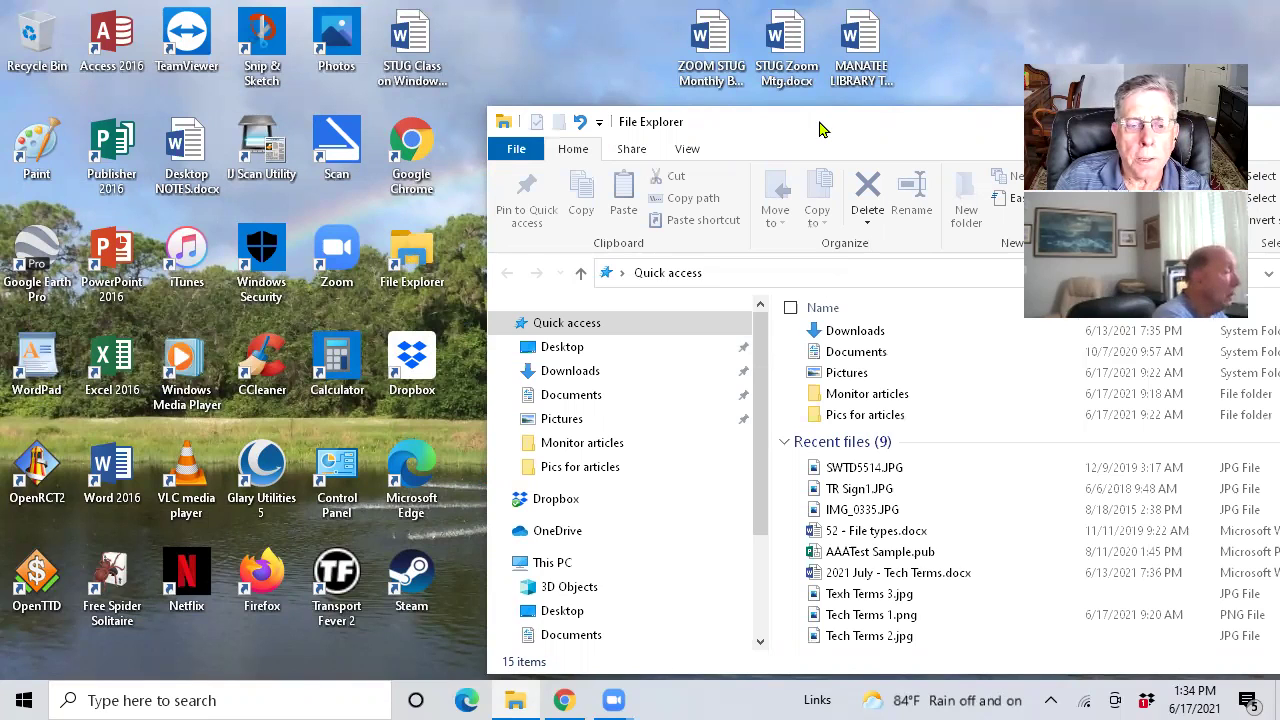
{"action": "left_click_drag", "start_coordinate": [823, 126], "coordinate": [397, 131]}
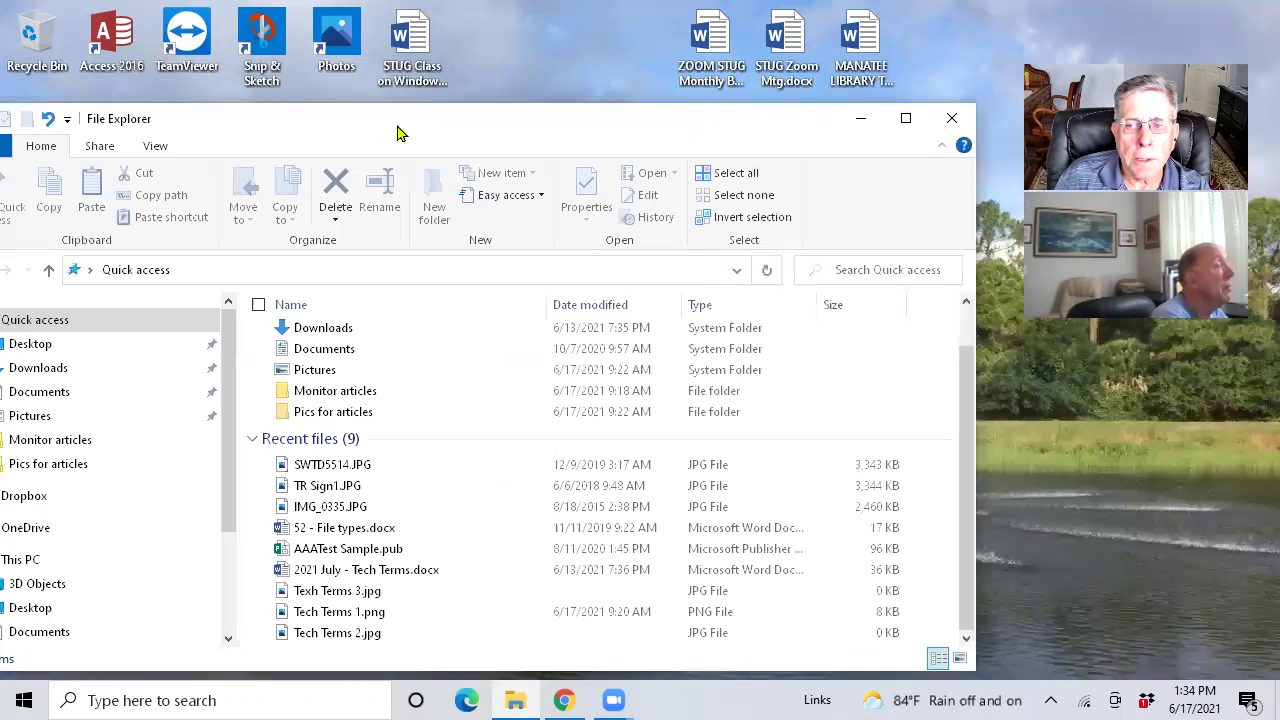
{"action": "left_click", "coordinate": [953, 121]}
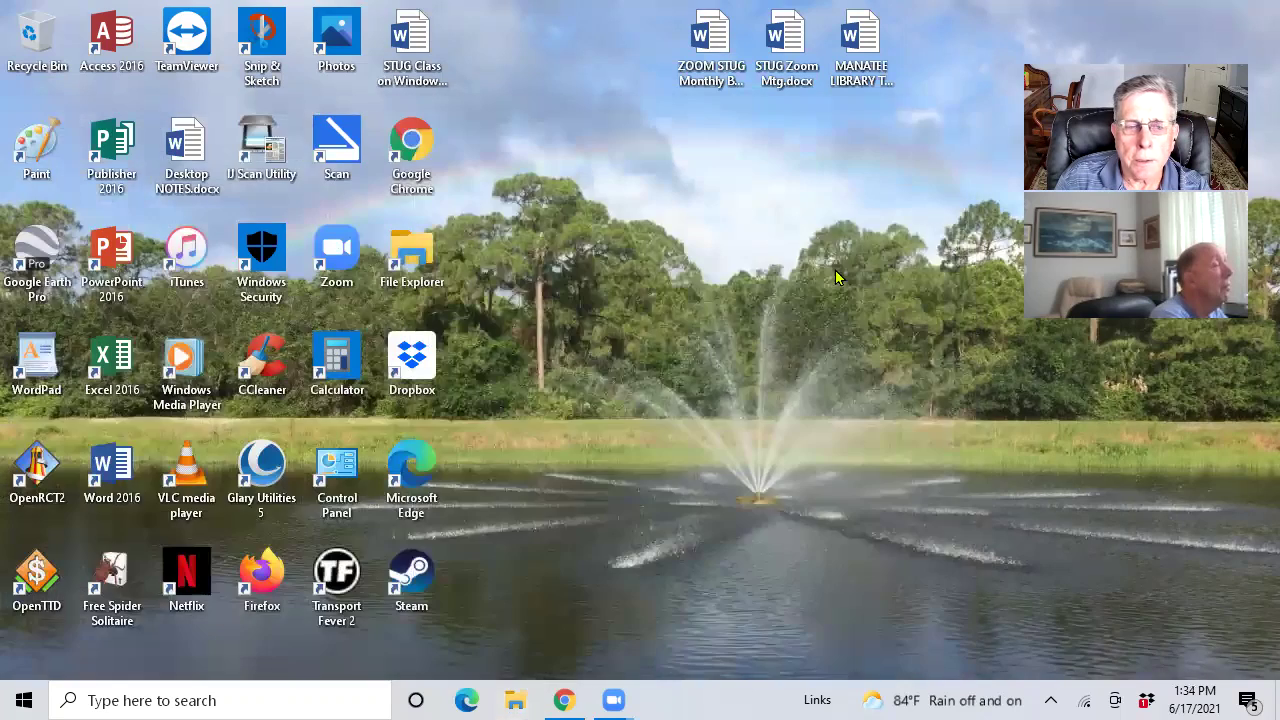
Open WordPad and enter two lines of random sample text, "lchavcjha hadhcva" and ";jadblawhbf"
{"action": "left_click", "coordinate": [48, 365]}
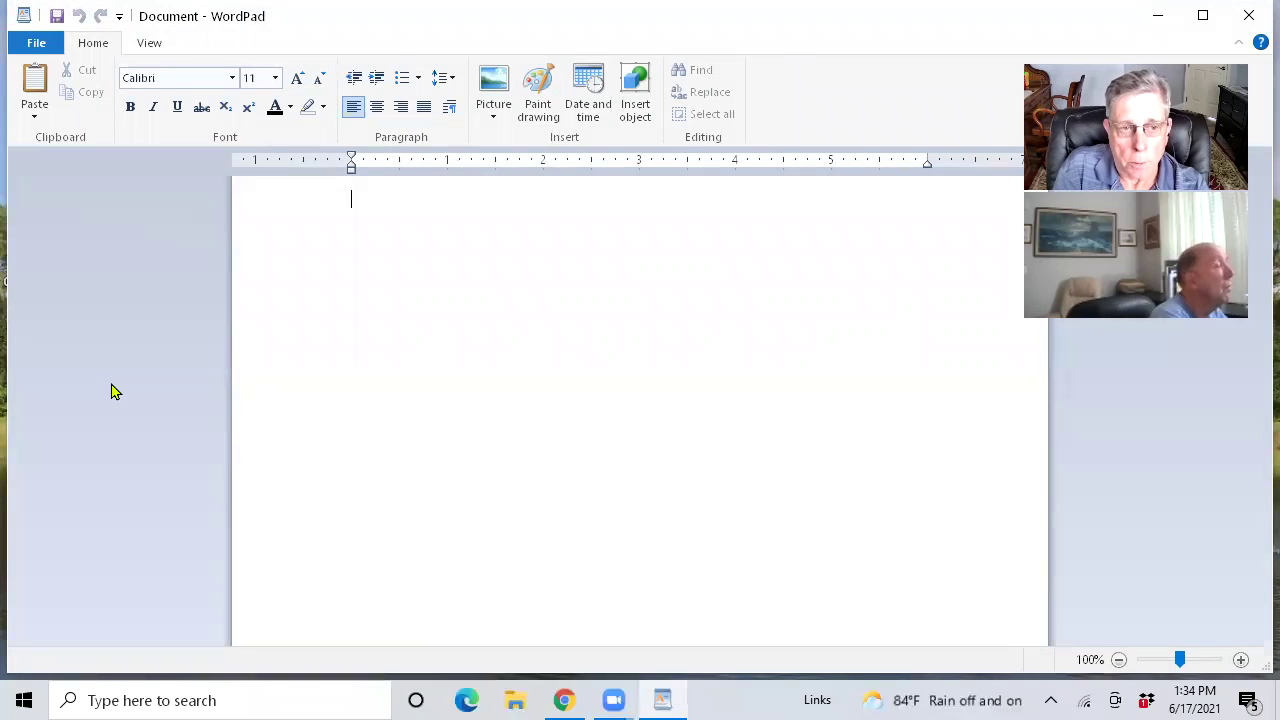
{"action": "type", "text": "Ichavcjha had"}
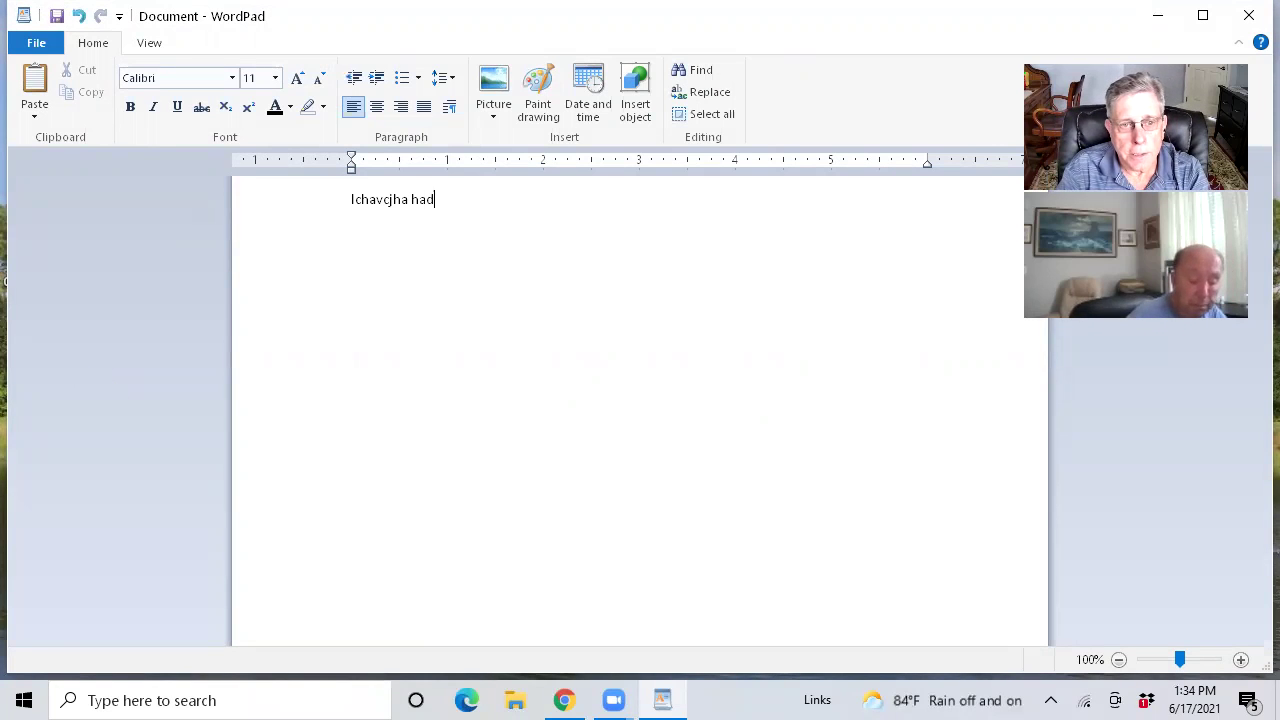
{"action": "type", "text": "hcva ;jadblawhbf"}
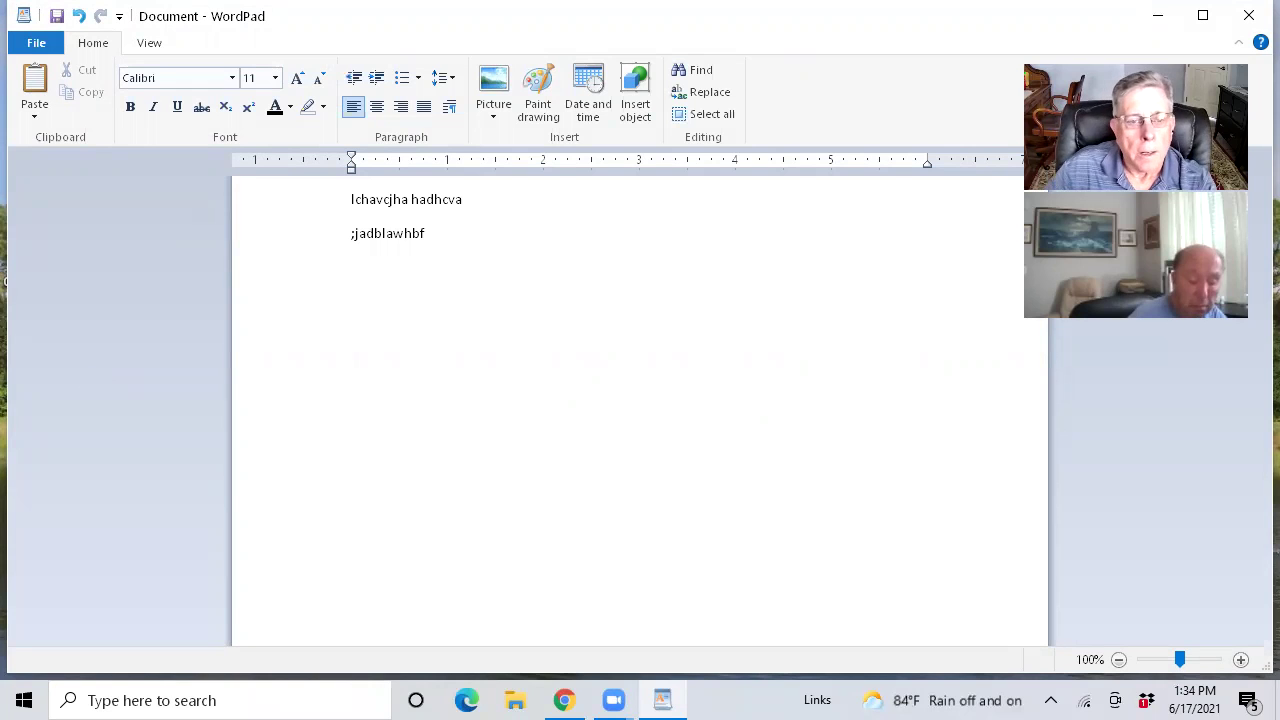
Review the file formats WordPad offers for saving, and bring up the Save As dialog for a Rich Text document
{"action": "left_click", "coordinate": [38, 45]}
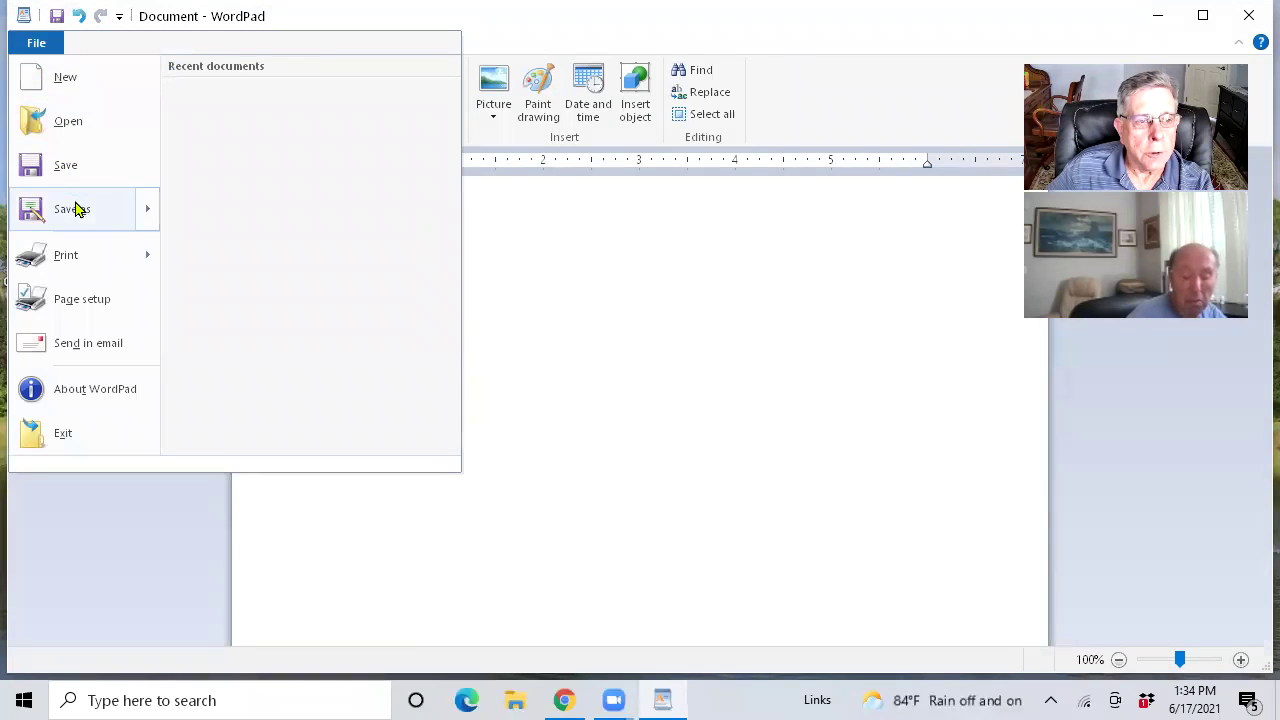
{"action": "mouse_move", "coordinate": [77, 211]}
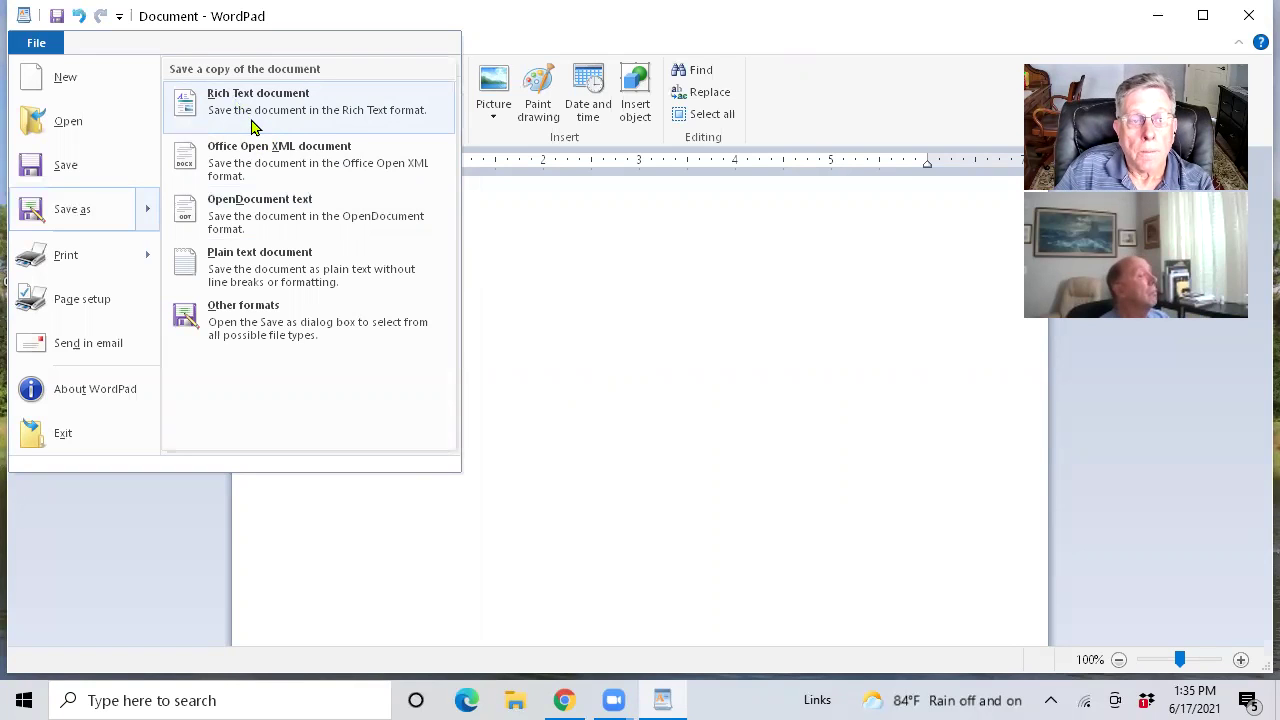
{"action": "left_click", "coordinate": [254, 119]}
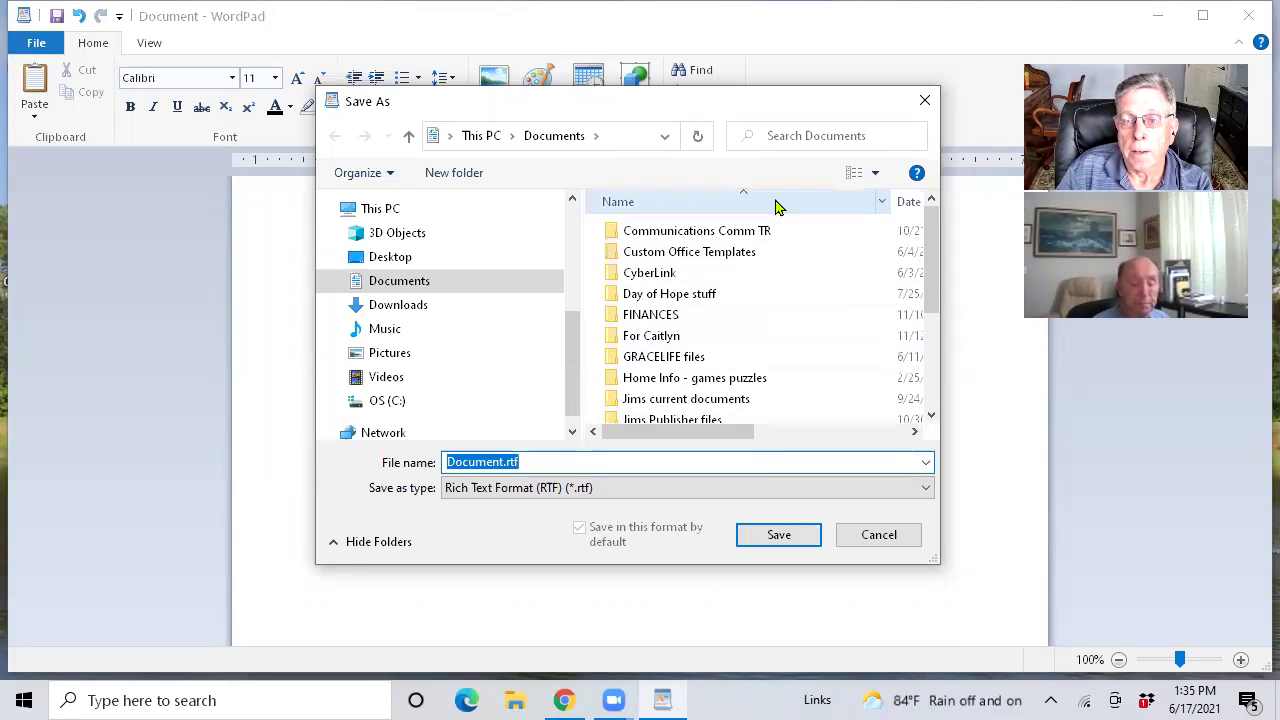
Cancel saving and close WordPad, discarding the sample text
{"action": "left_click", "coordinate": [925, 104]}
{"action": "left_click", "coordinate": [1249, 15]}
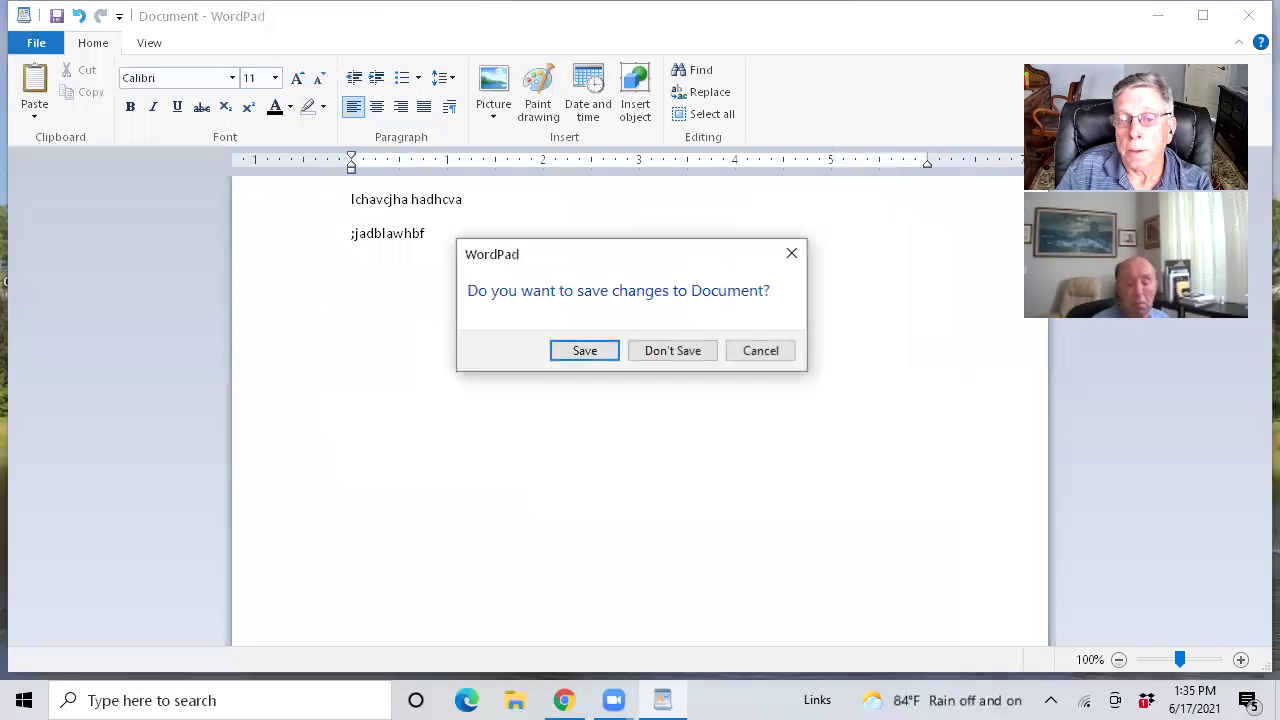
{"action": "left_click", "coordinate": [670, 352]}
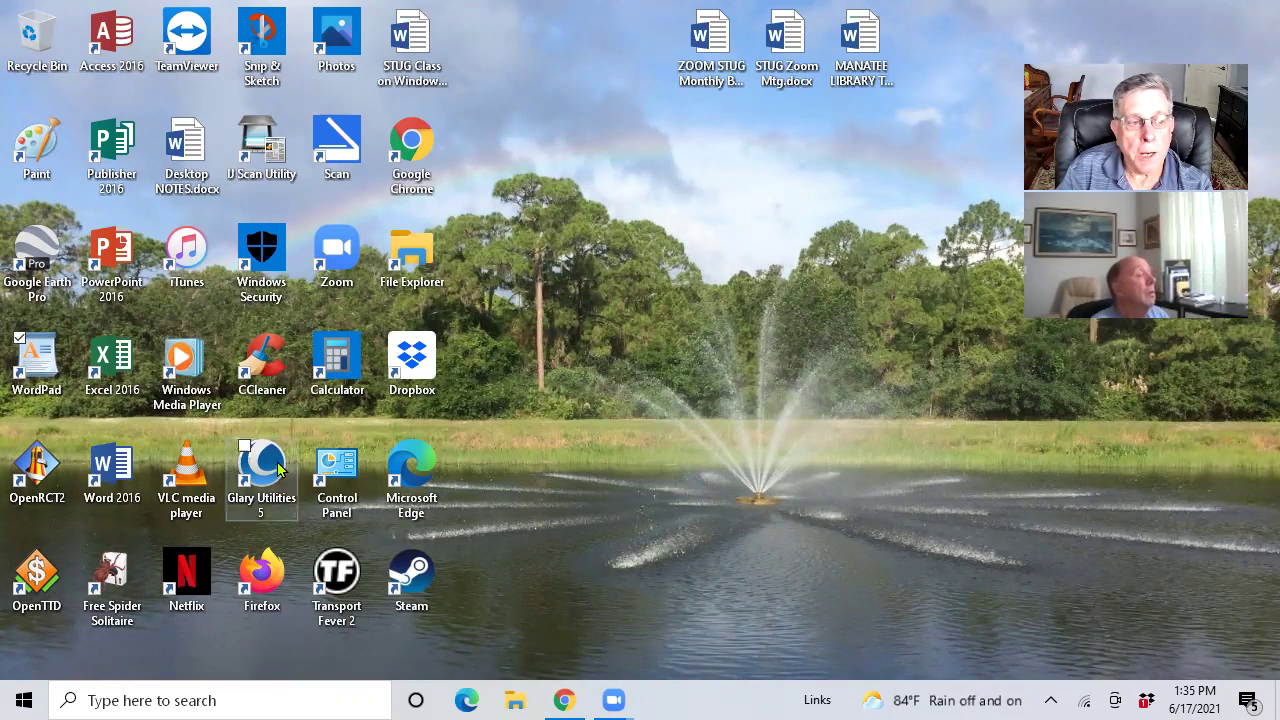
Start Paint and open the photo TR Sign1.JPG from the Pictures folder
{"action": "double_click", "coordinate": [38, 145]}
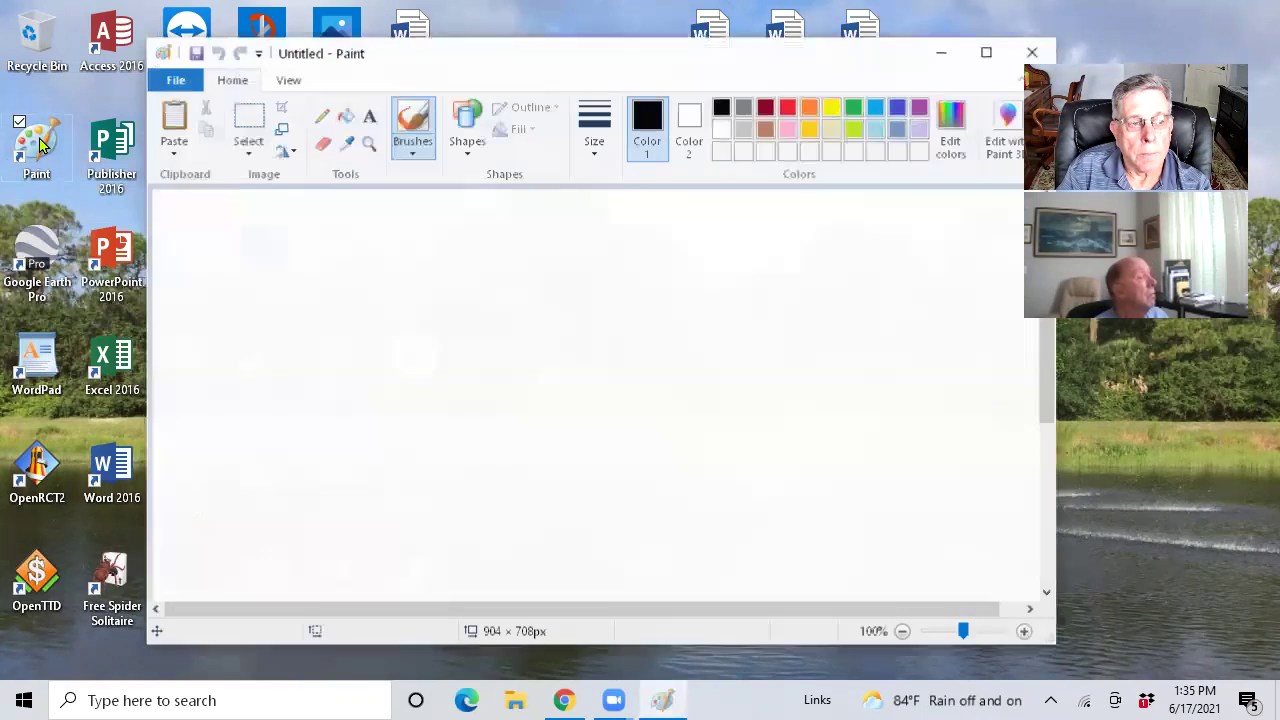
{"action": "left_click", "coordinate": [176, 84]}
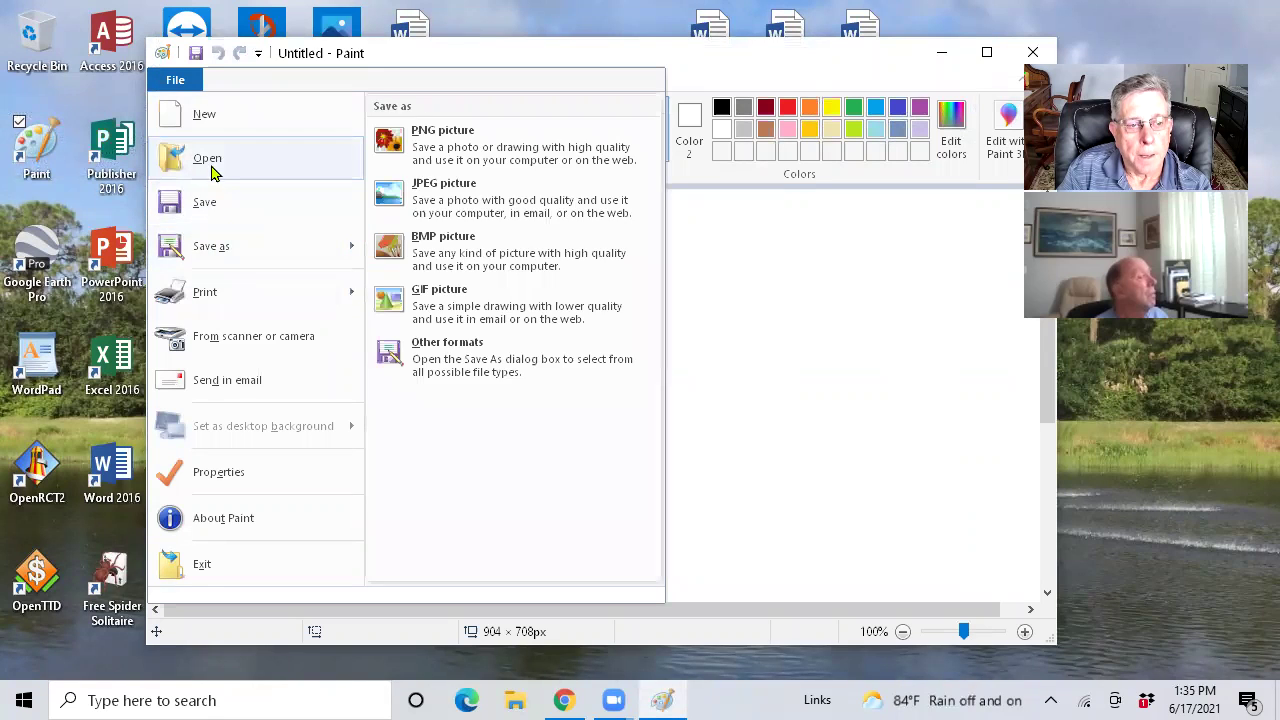
{"action": "key", "text": "Escape"}
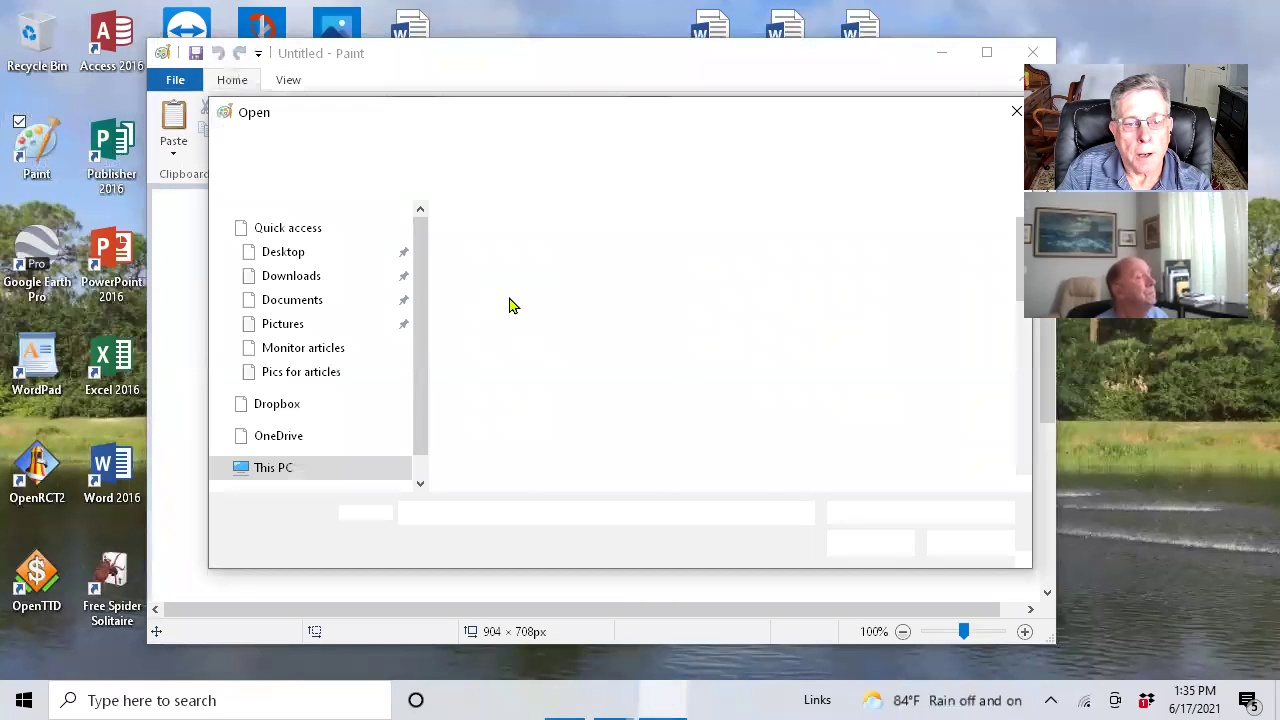
{"action": "left_click_drag", "start_coordinate": [1020, 262], "coordinate": [1040, 405]}
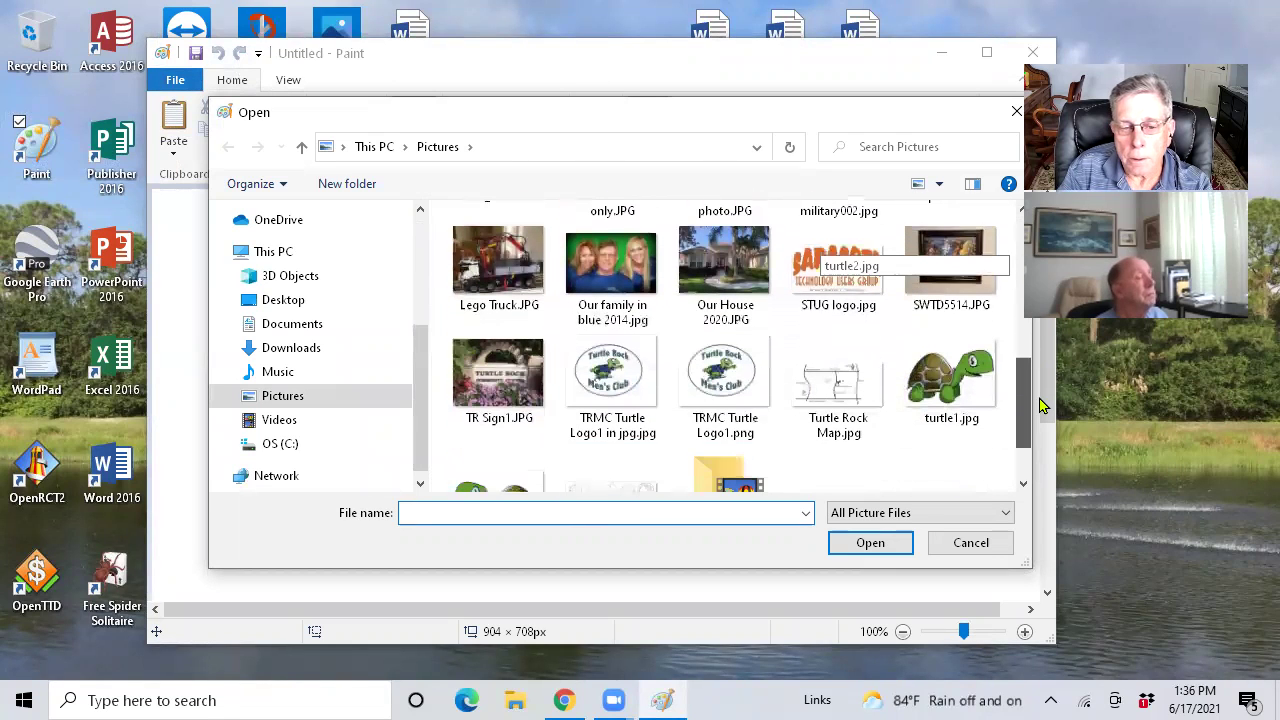
{"action": "left_click", "coordinate": [489, 370]}
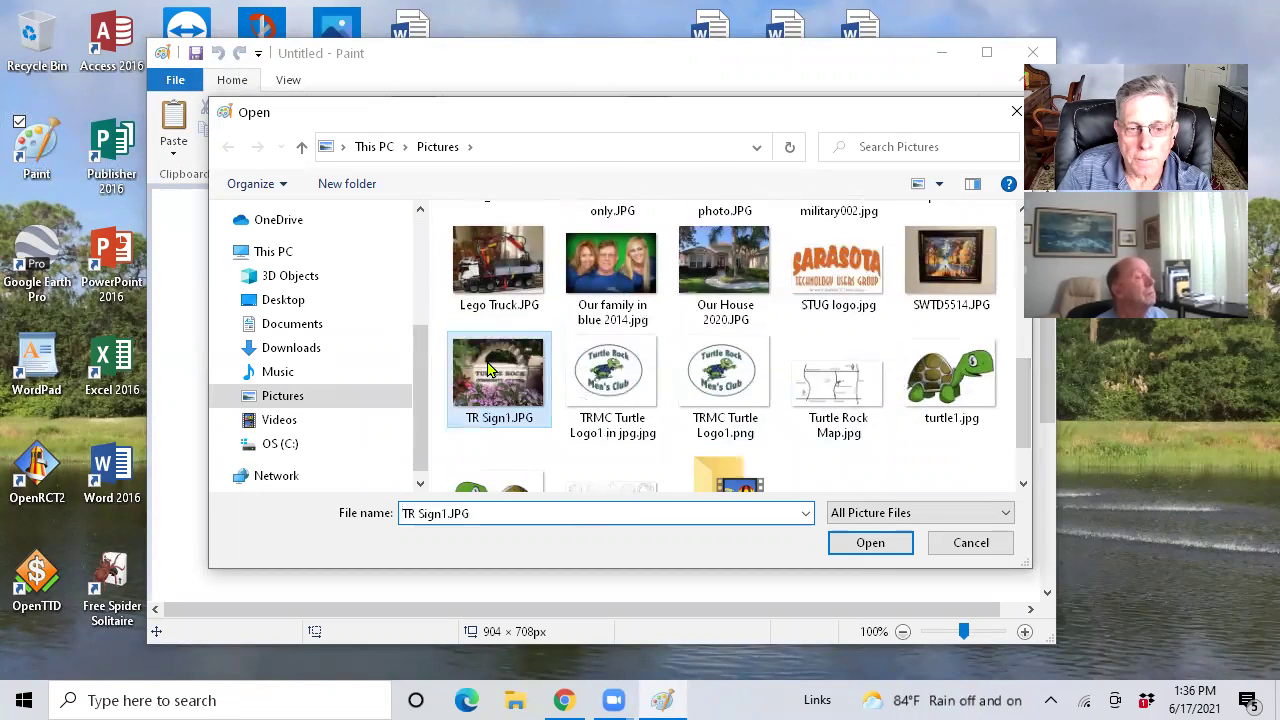
{"action": "left_click", "coordinate": [870, 545]}
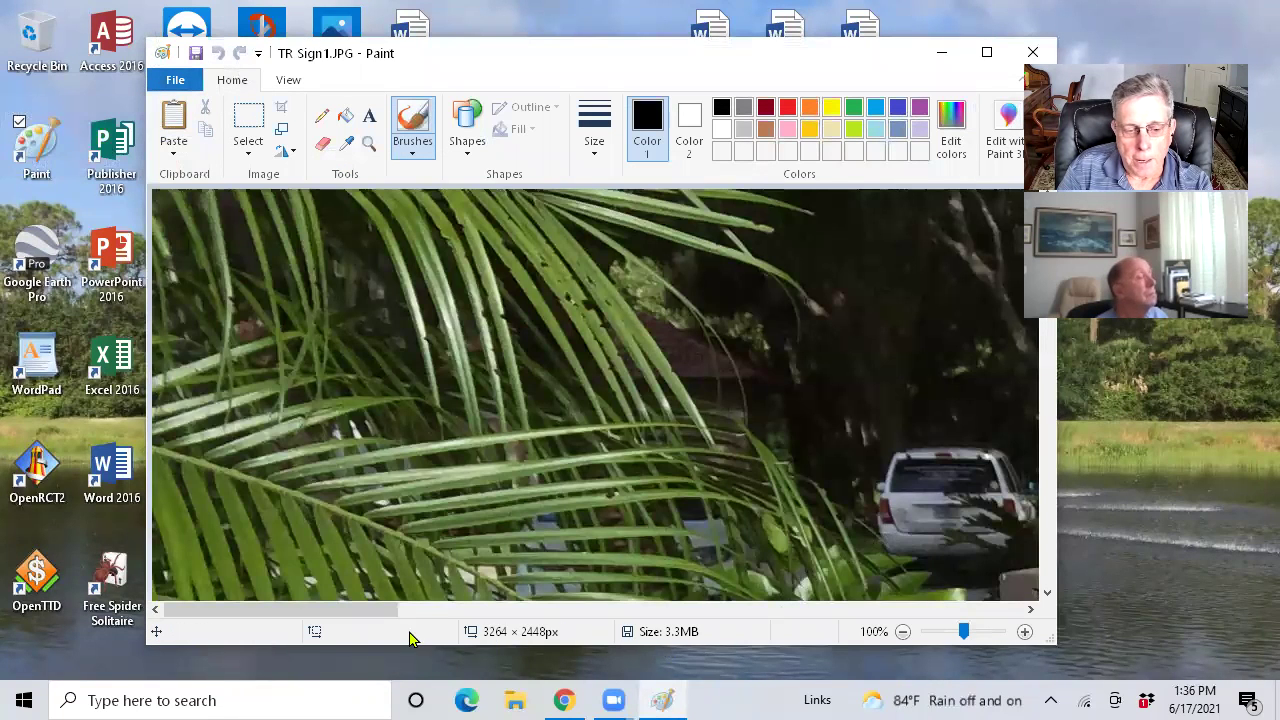
Look across the enlarged sign photo, and zoom out to 12.50% to view the whole picture
{"action": "left_click_drag", "start_coordinate": [388, 620], "coordinate": [792, 615]}
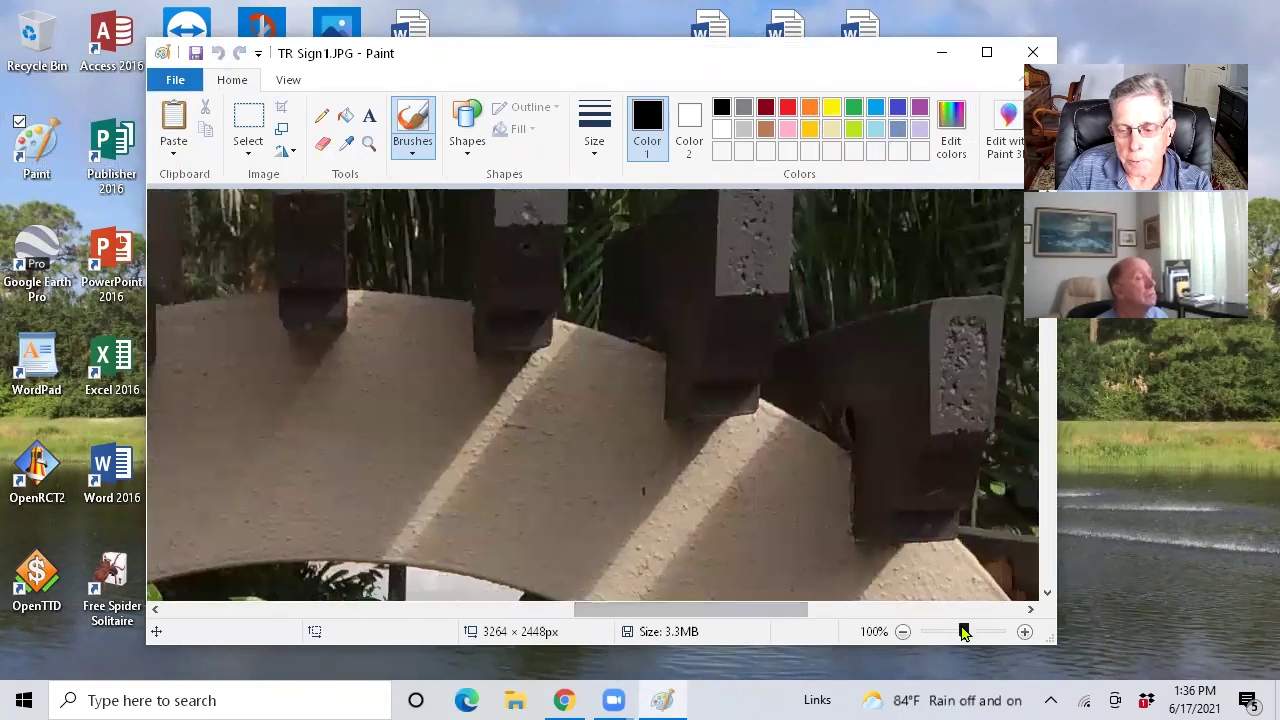
{"action": "left_click", "coordinate": [962, 631]}
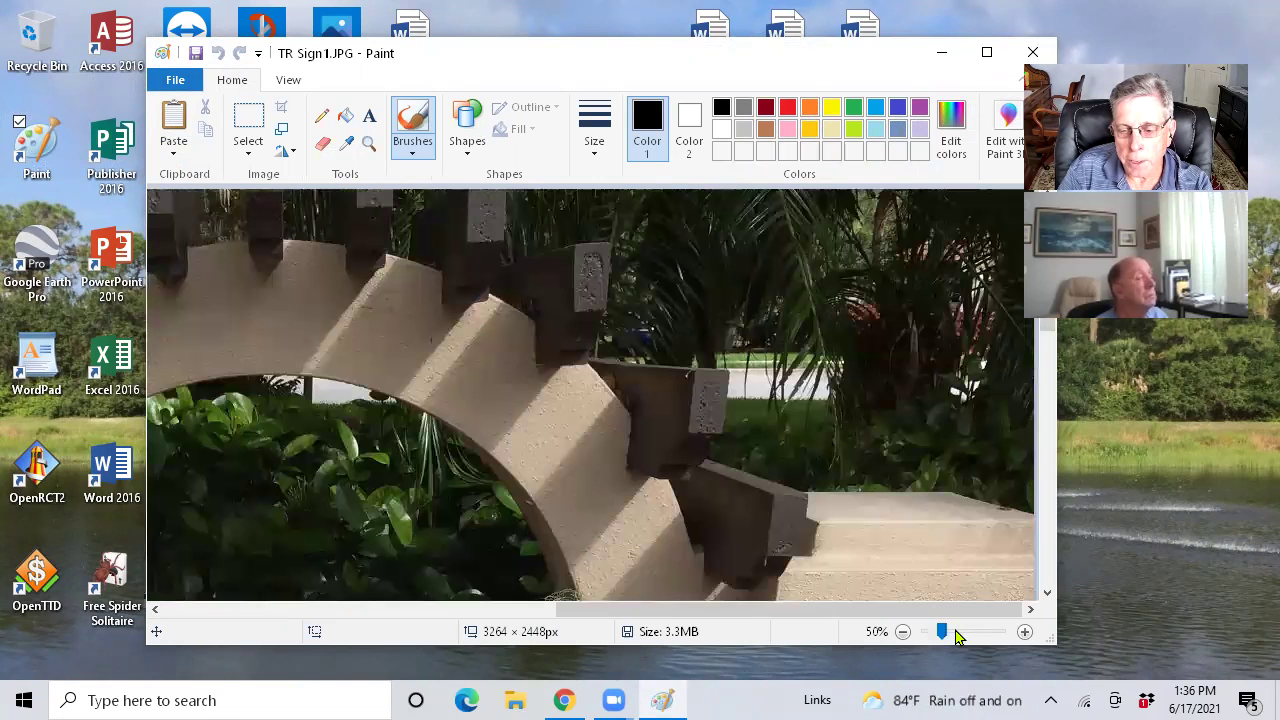
{"action": "left_click_drag", "start_coordinate": [940, 637], "coordinate": [926, 634]}
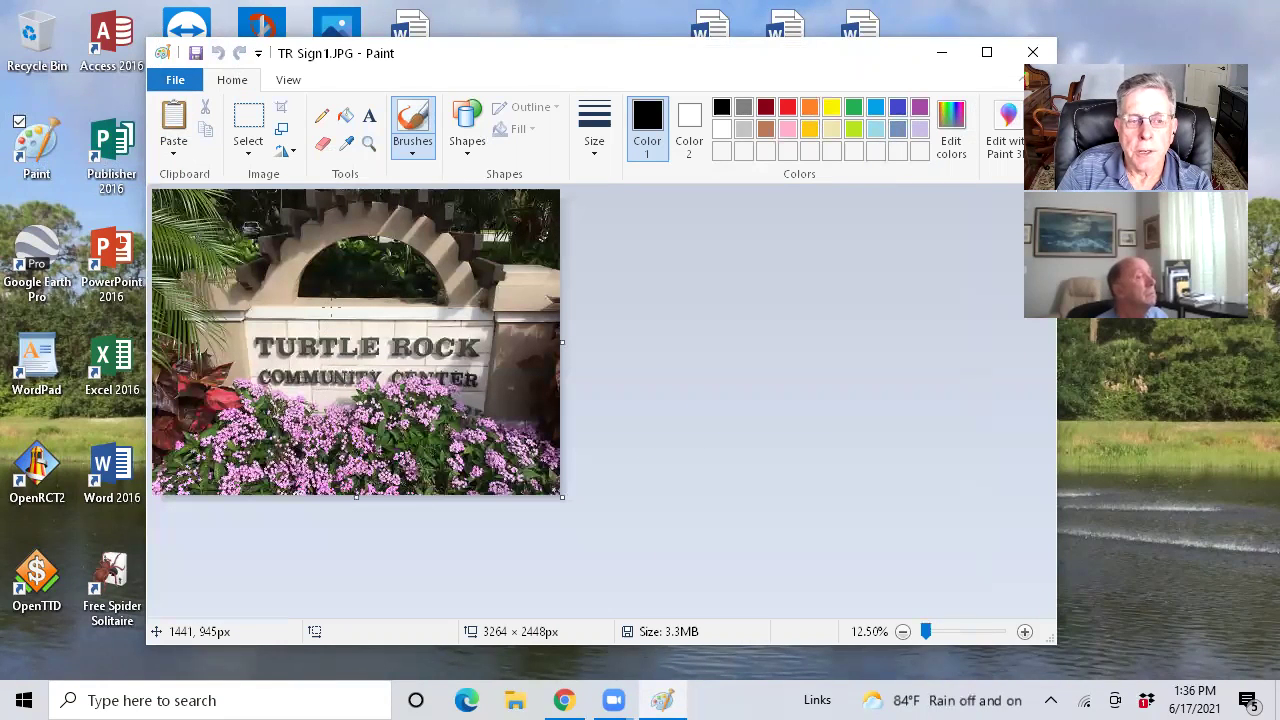
Look over Paint's file commands, pausing on Save as, and close Paint
{"action": "left_click", "coordinate": [175, 81]}
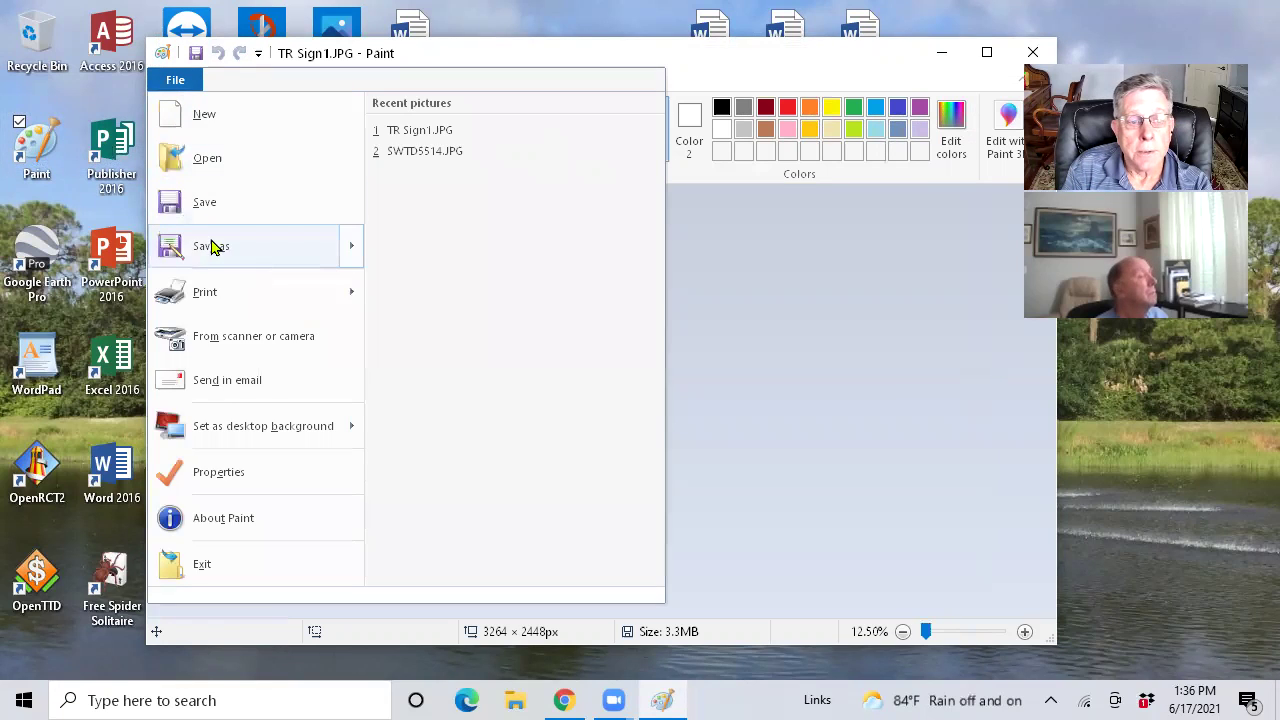
{"action": "mouse_move", "coordinate": [218, 252]}
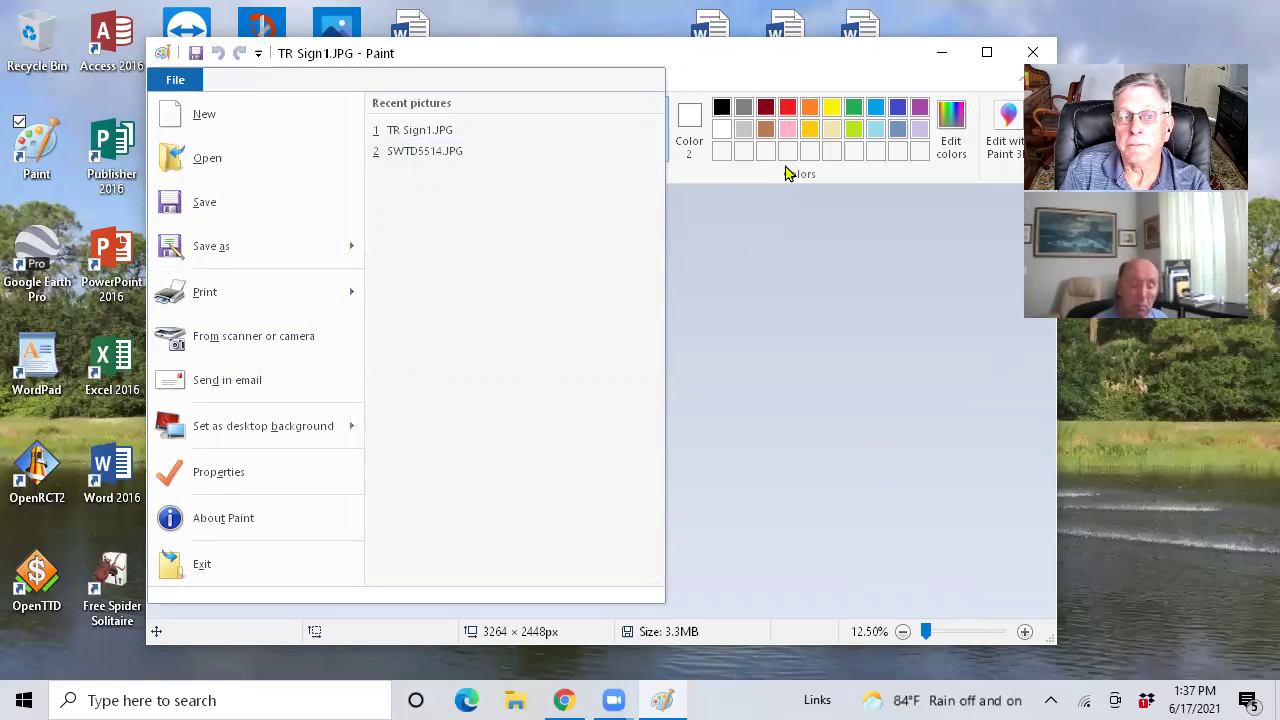
{"action": "left_click", "coordinate": [1032, 56]}
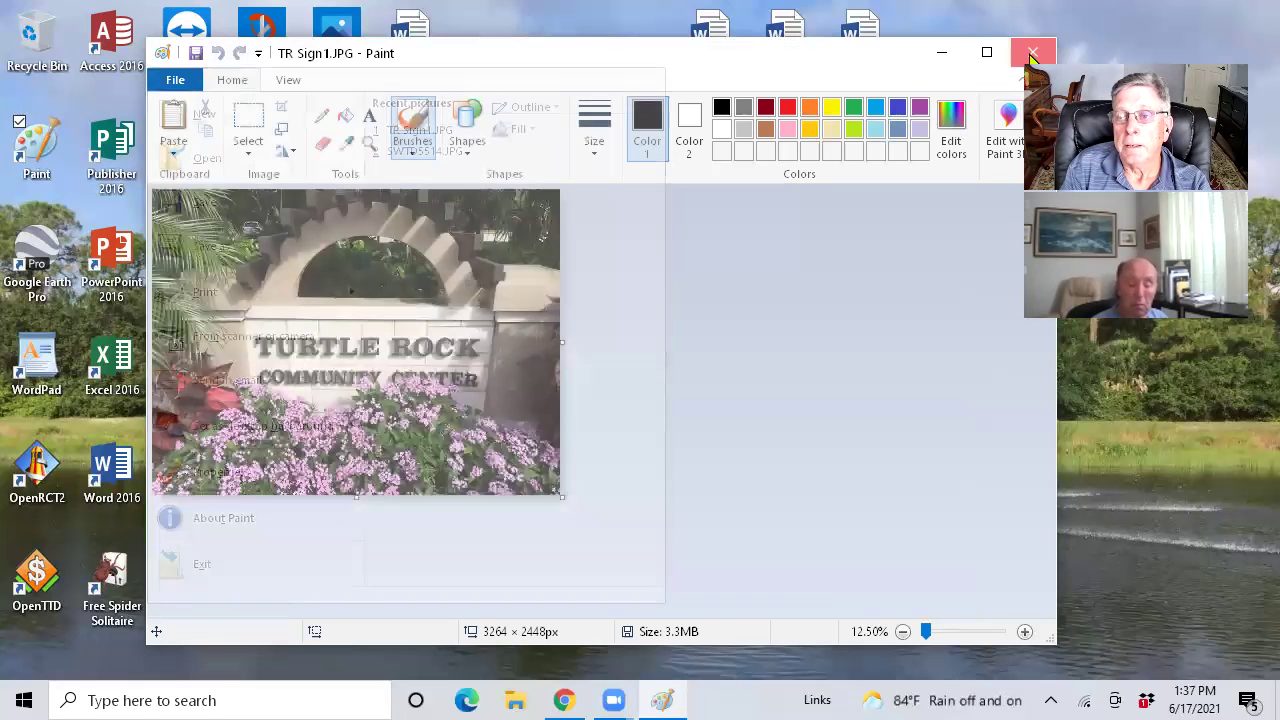
{"action": "left_click", "coordinate": [1032, 52]}
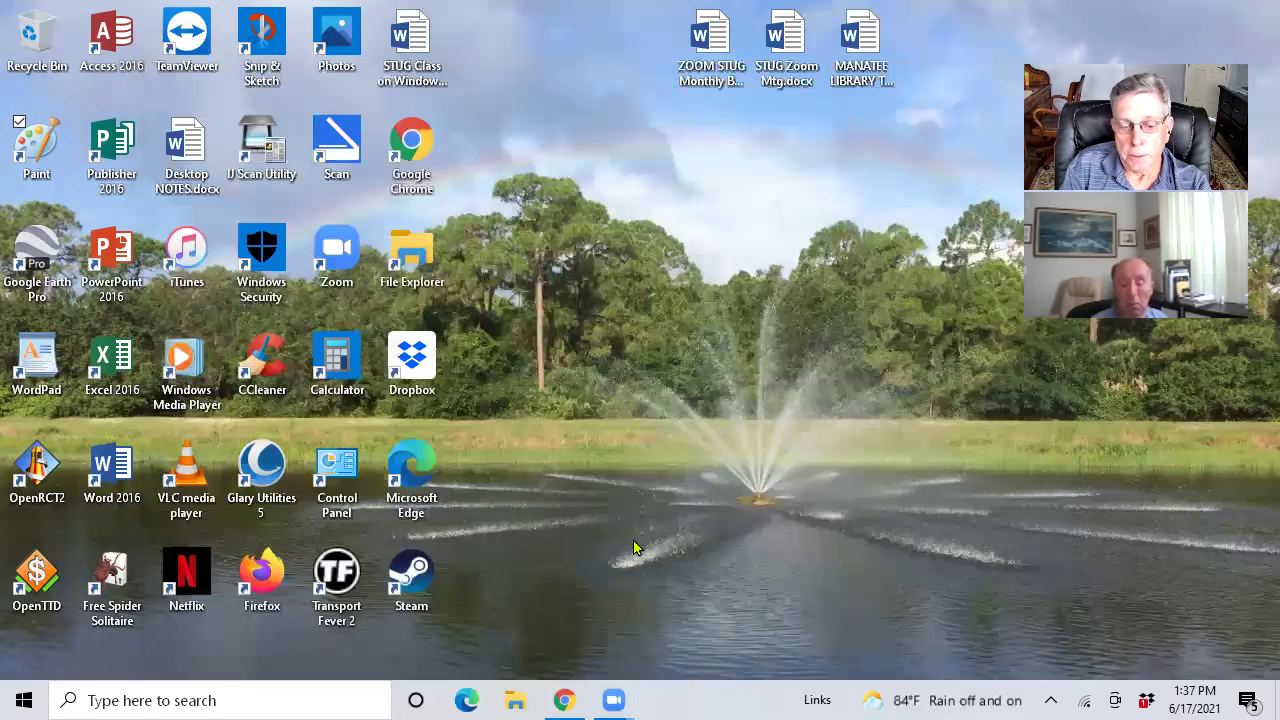
Open File Explorer, go to the Documents folder under This PC, and look through its folders and file types
{"action": "left_click", "coordinate": [514, 699]}
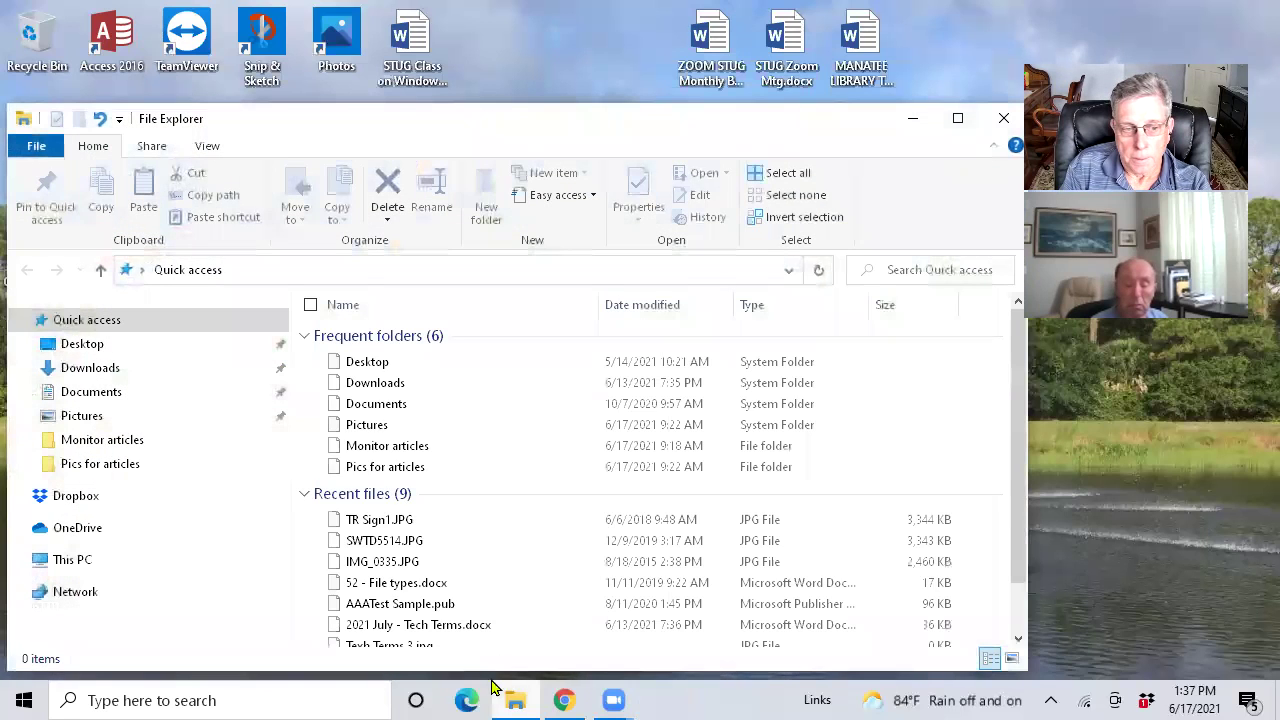
{"action": "left_click_drag", "start_coordinate": [277, 420], "coordinate": [282, 473]}
{"action": "left_click", "coordinate": [94, 546]}
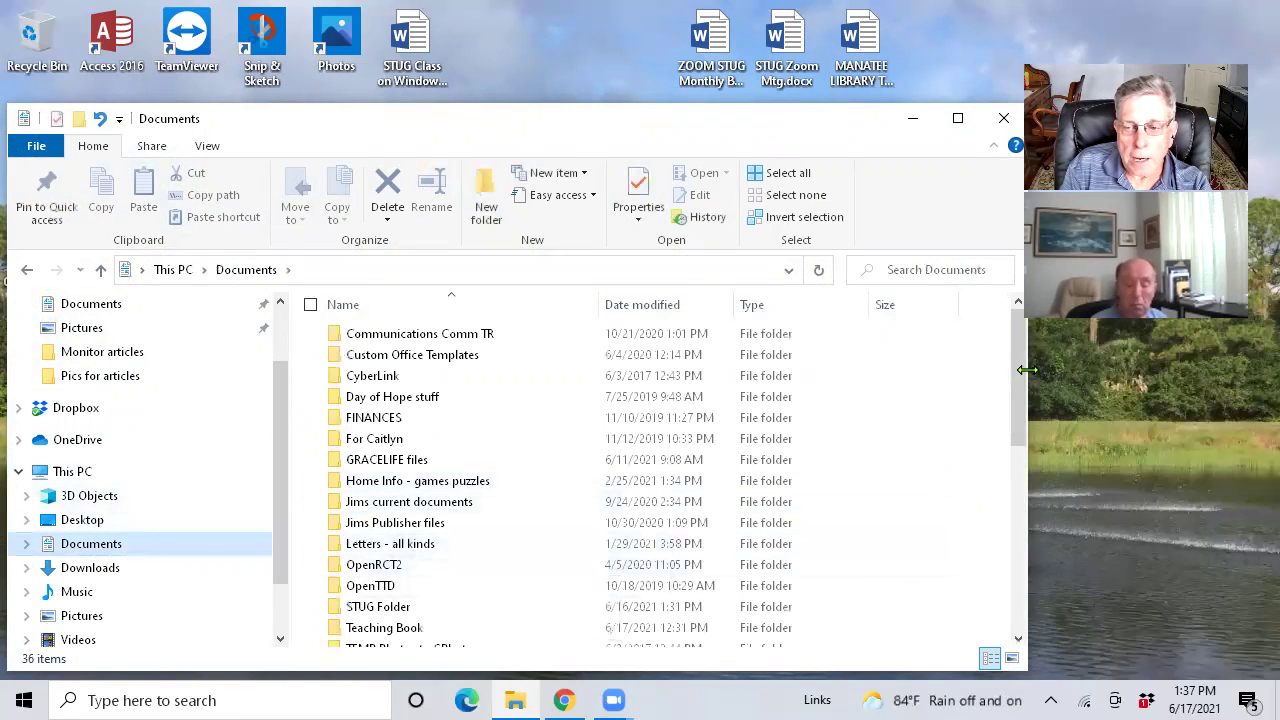
{"action": "scroll", "coordinate": [1008, 370], "scroll_direction": "down", "scroll_amount": 4}
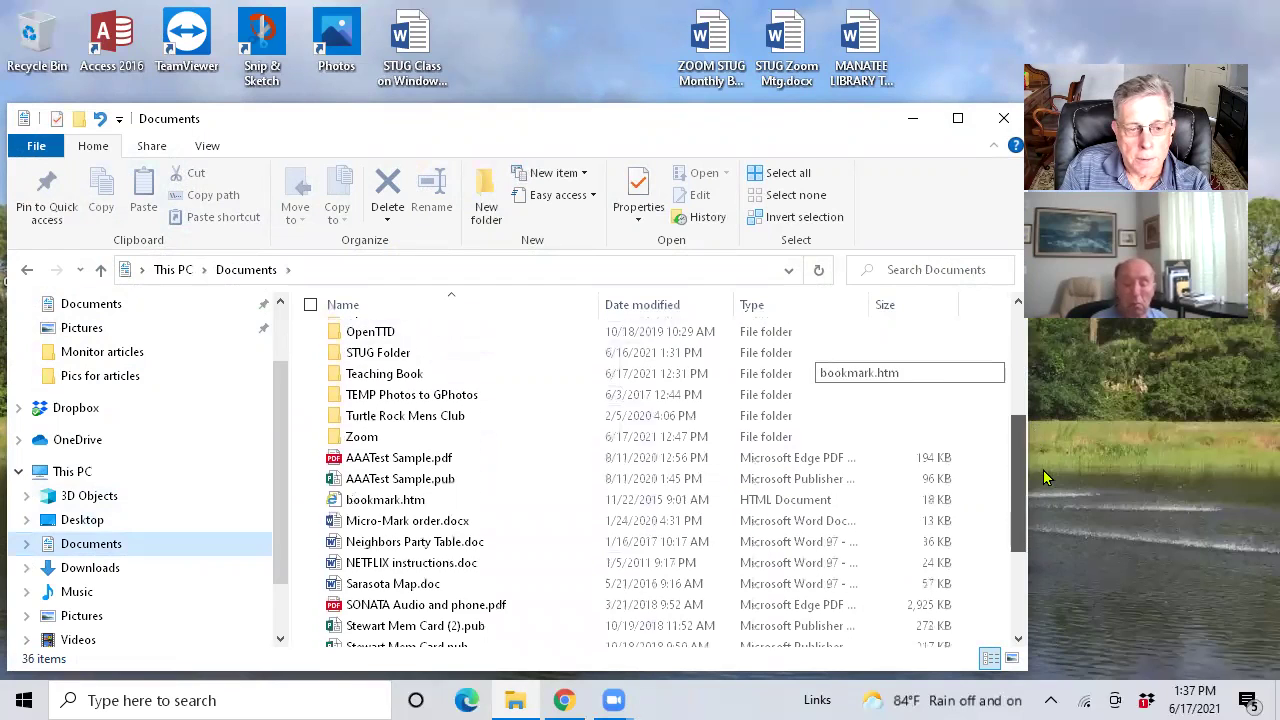
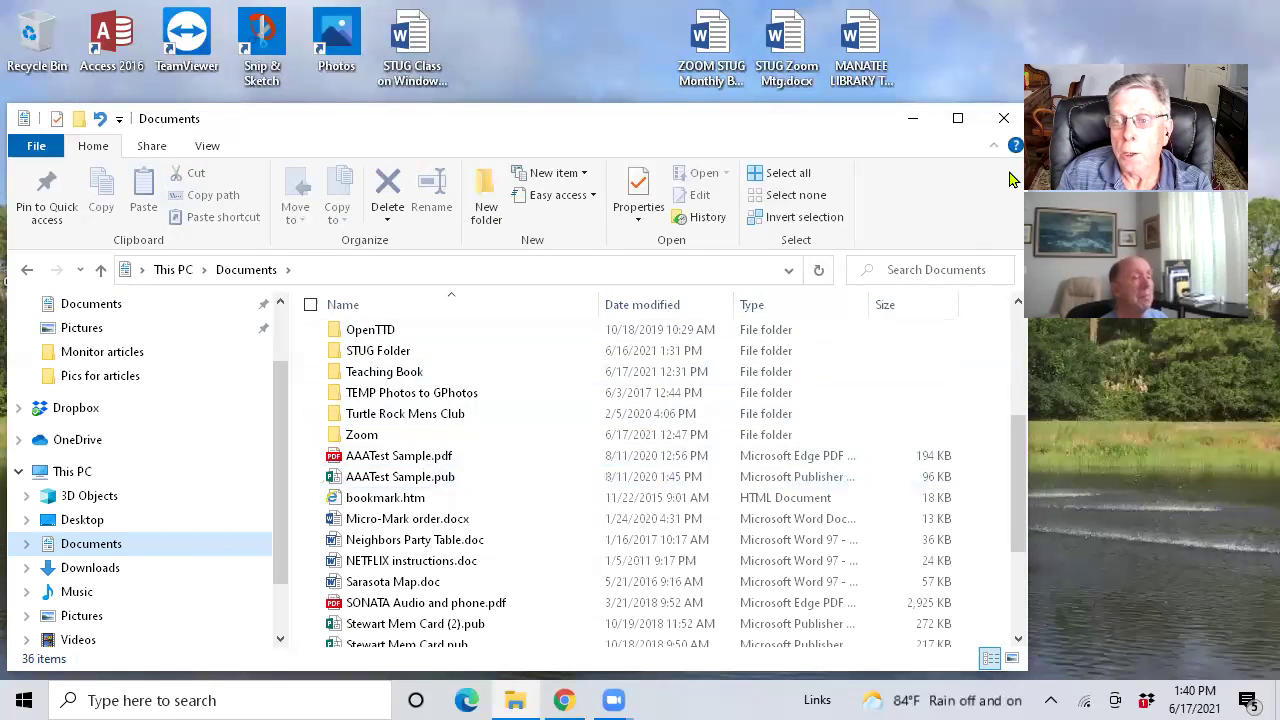
Close File Explorer and switch to the Gmail inbox in Google Chrome
{"action": "left_click", "coordinate": [1004, 121]}
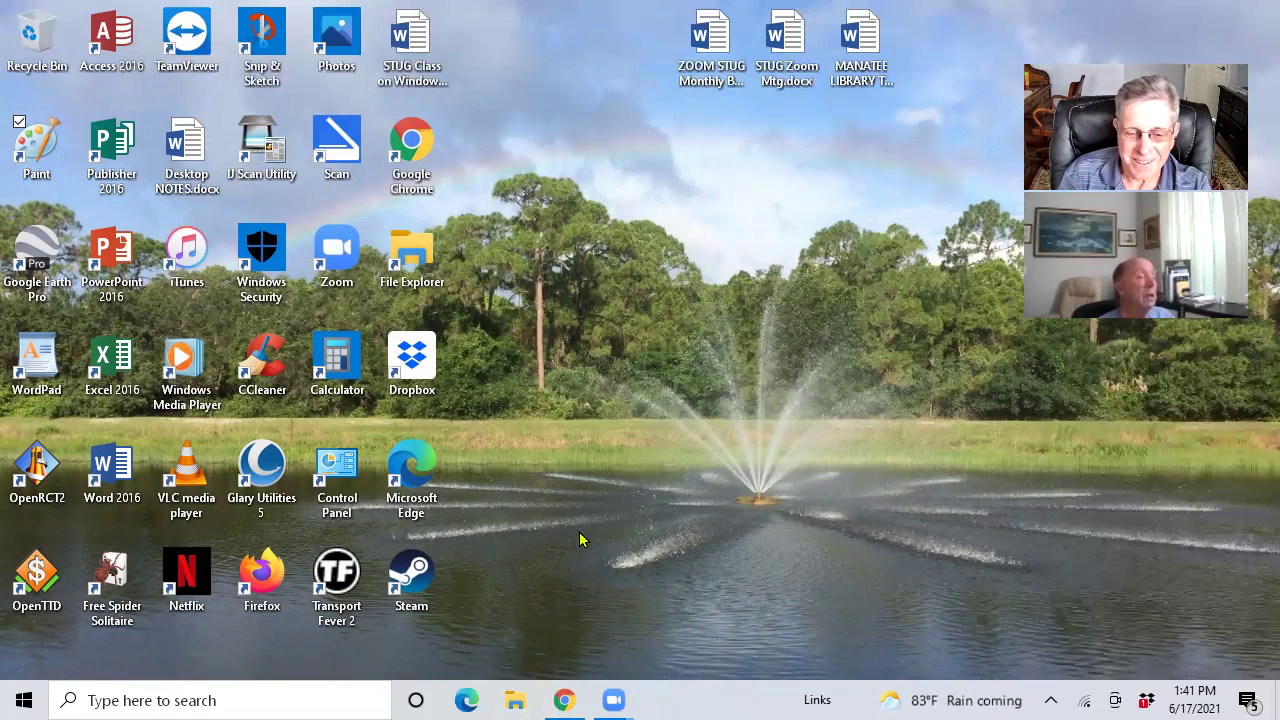
{"action": "mouse_move", "coordinate": [558, 698]}
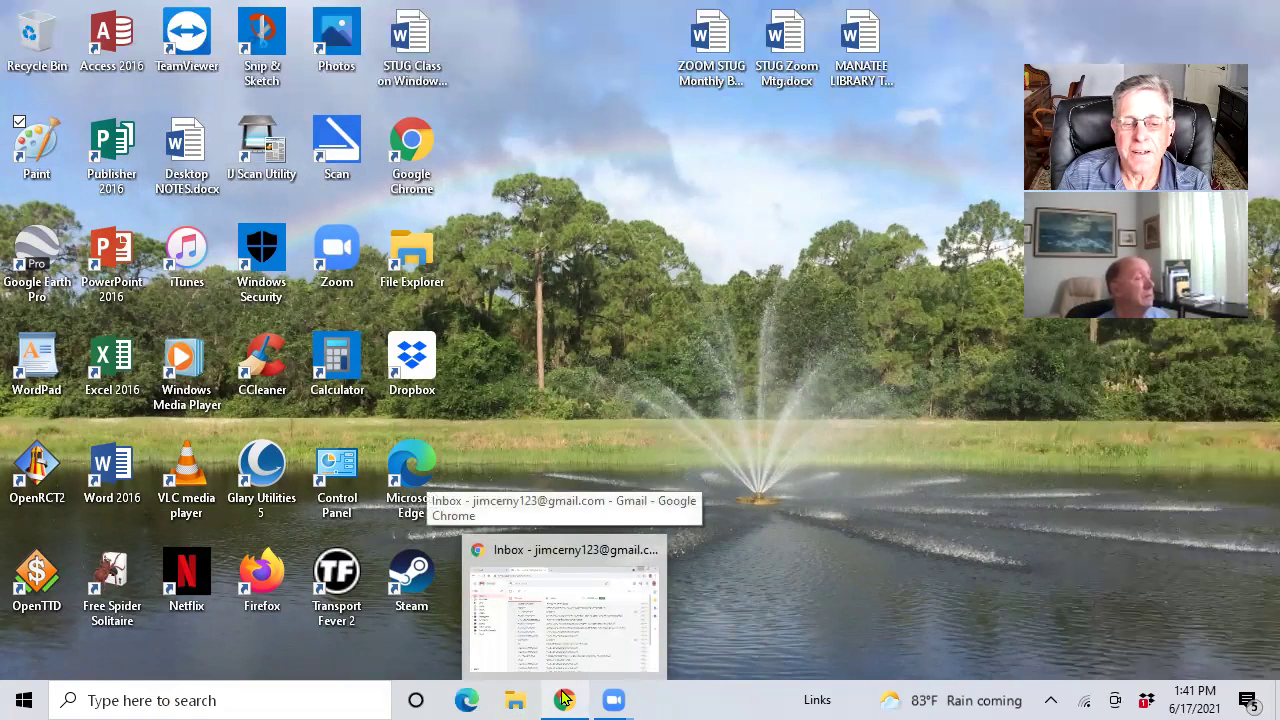
{"action": "left_click", "coordinate": [565, 698]}
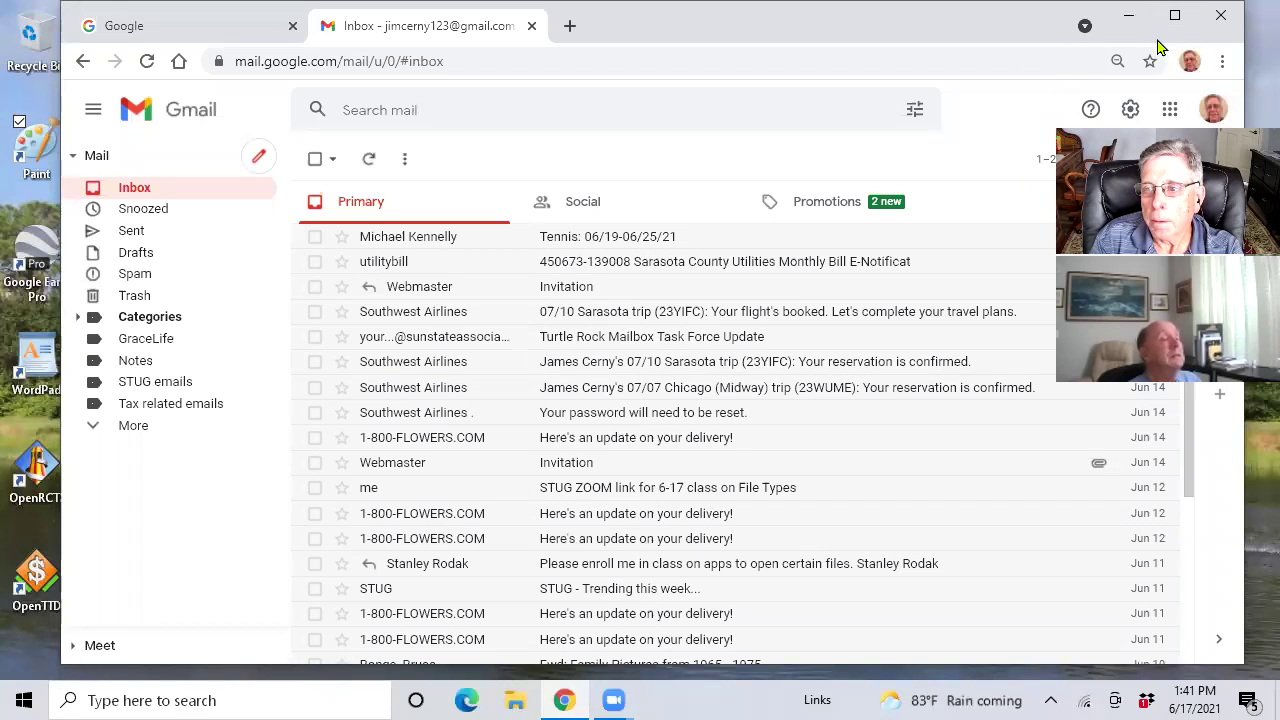
Narrow the Chrome window and reposition it on the desktop so the whole Gmail inbox fits beside the video thumbnails
{"action": "left_click_drag", "start_coordinate": [1158, 35], "coordinate": [1007, 155]}
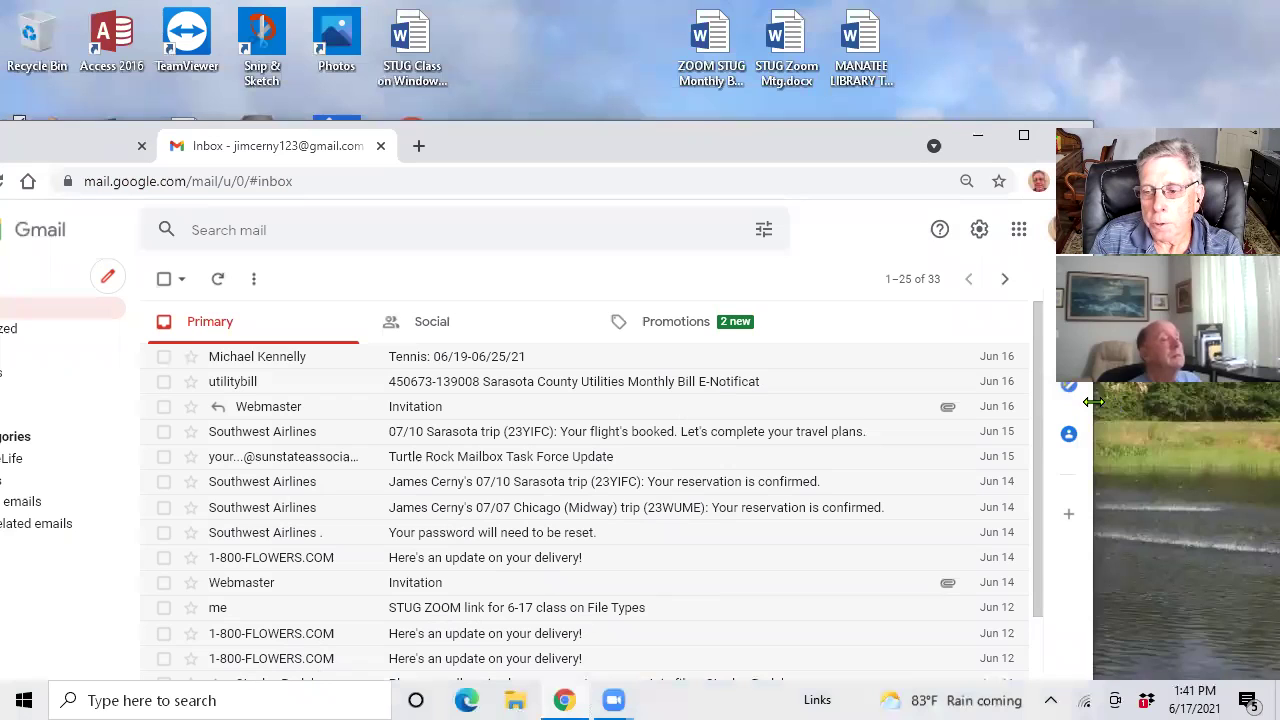
{"action": "left_click_drag", "start_coordinate": [1093, 401], "coordinate": [1015, 368]}
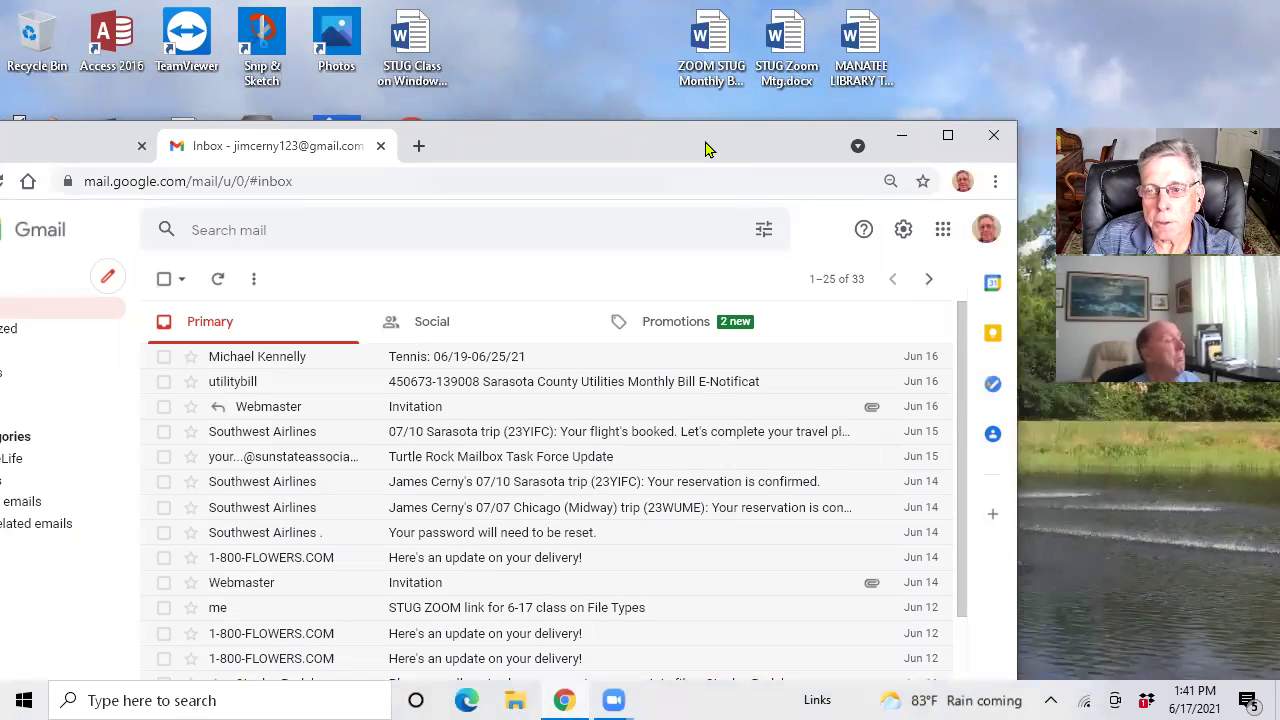
{"action": "left_click_drag", "start_coordinate": [705, 148], "coordinate": [807, 110]}
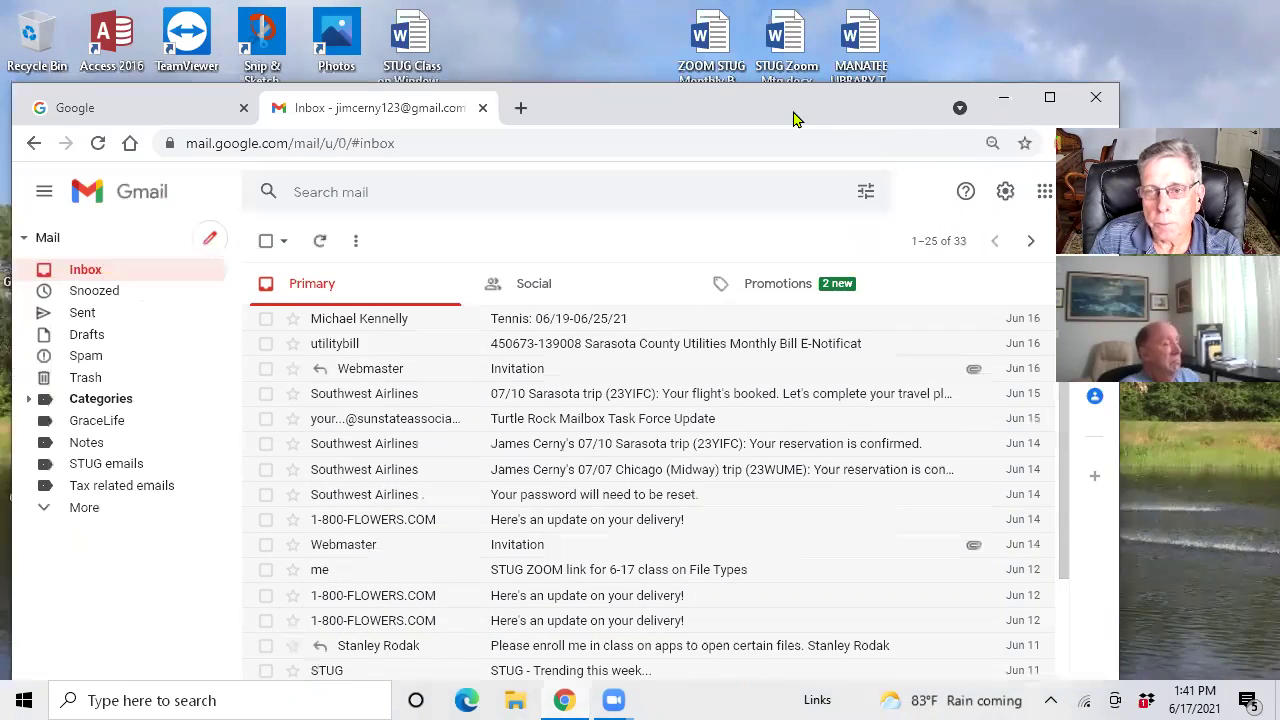
{"action": "left_click_drag", "start_coordinate": [521, 108], "coordinate": [549, 116]}
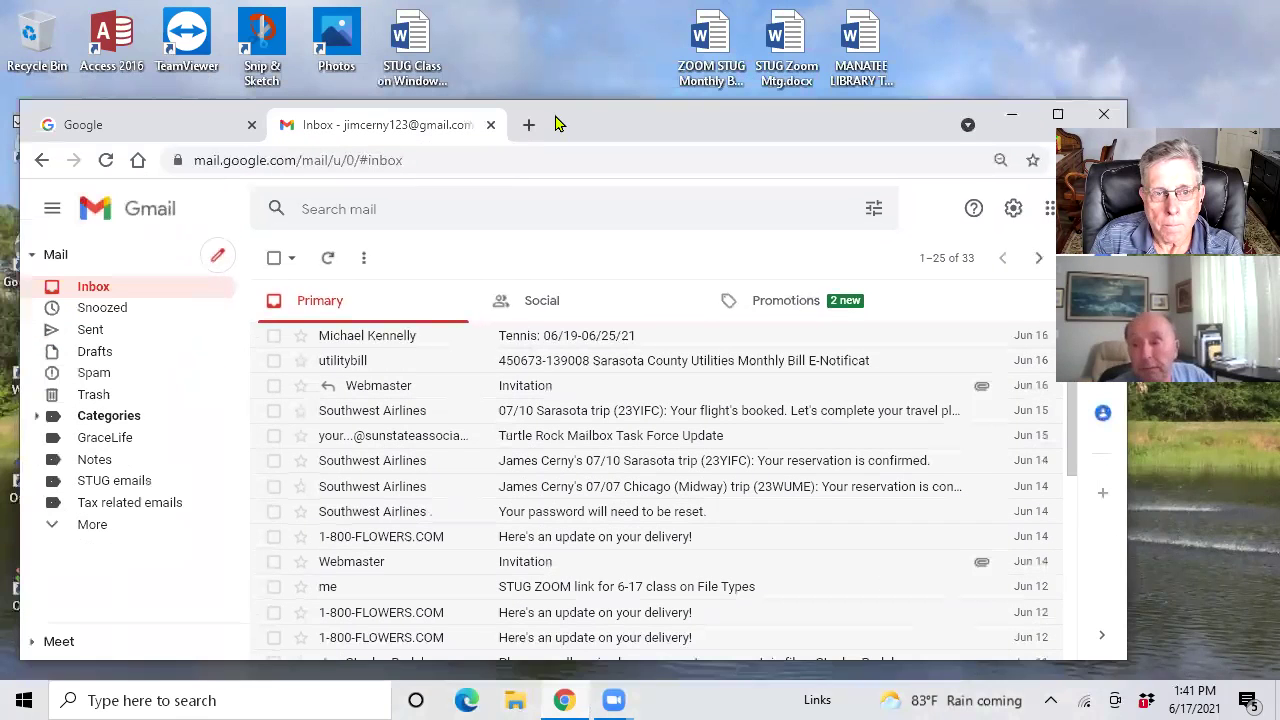
Switch to the open Google page and search for "what apps can open a .jpg file"
{"action": "left_click", "coordinate": [84, 130]}
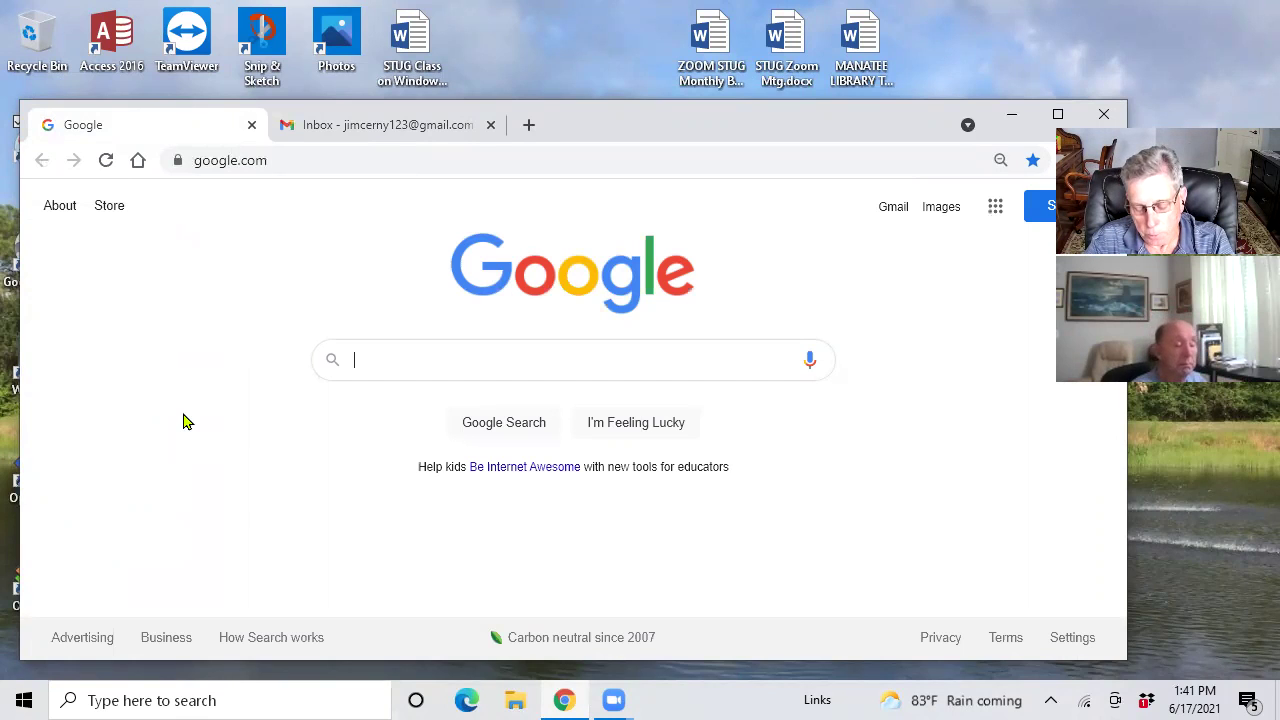
{"action": "type", "text": "what a"}
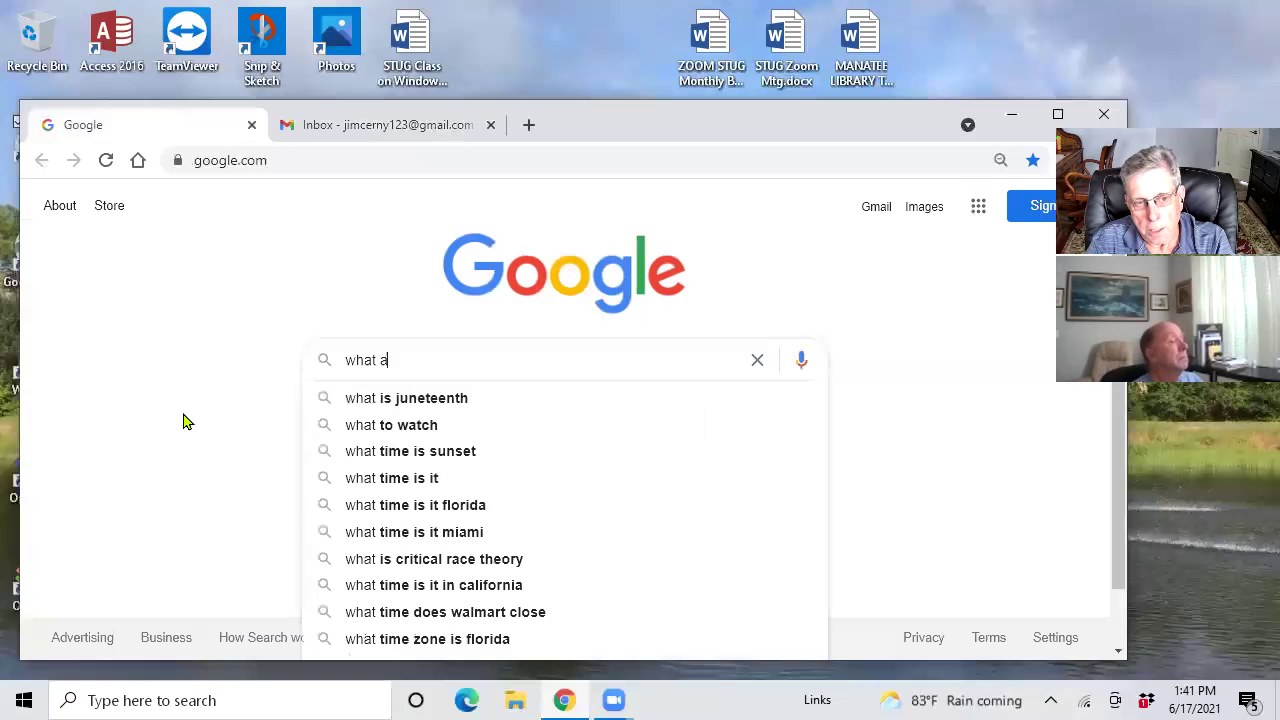
{"action": "type", "text": "pps"}
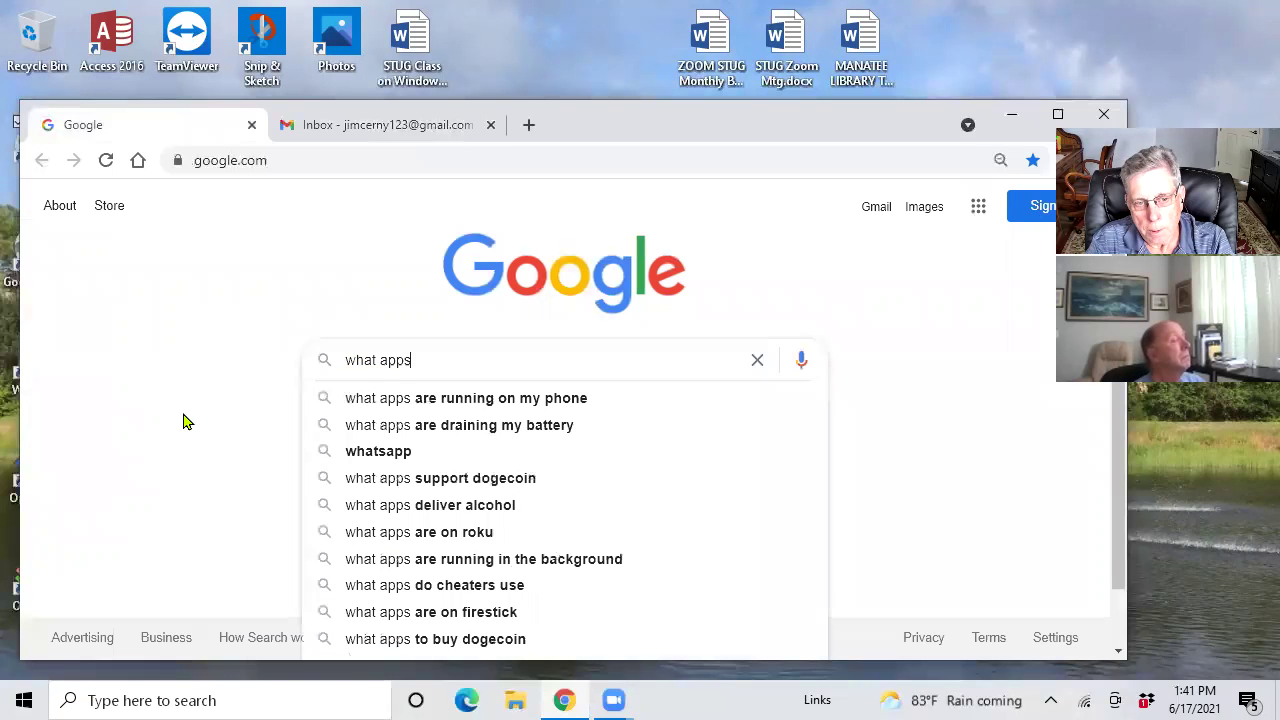
{"action": "type", "text": " can op"}
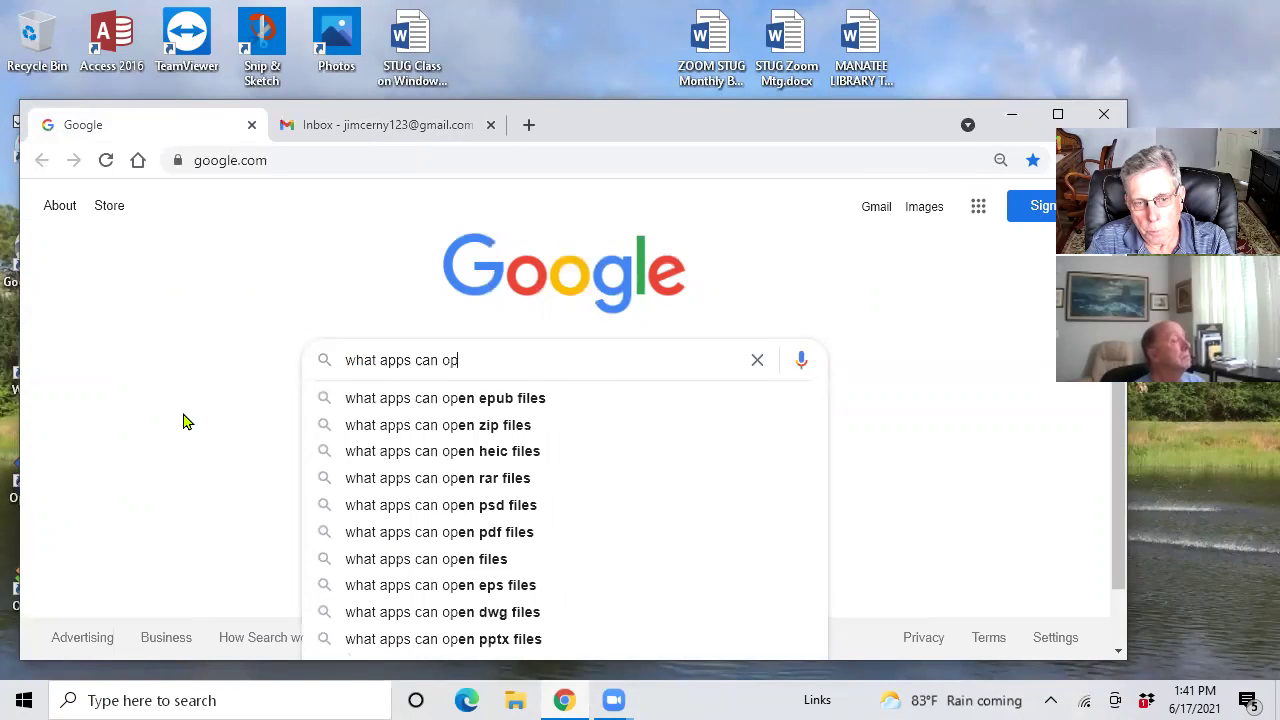
{"action": "type", "text": "en a"}
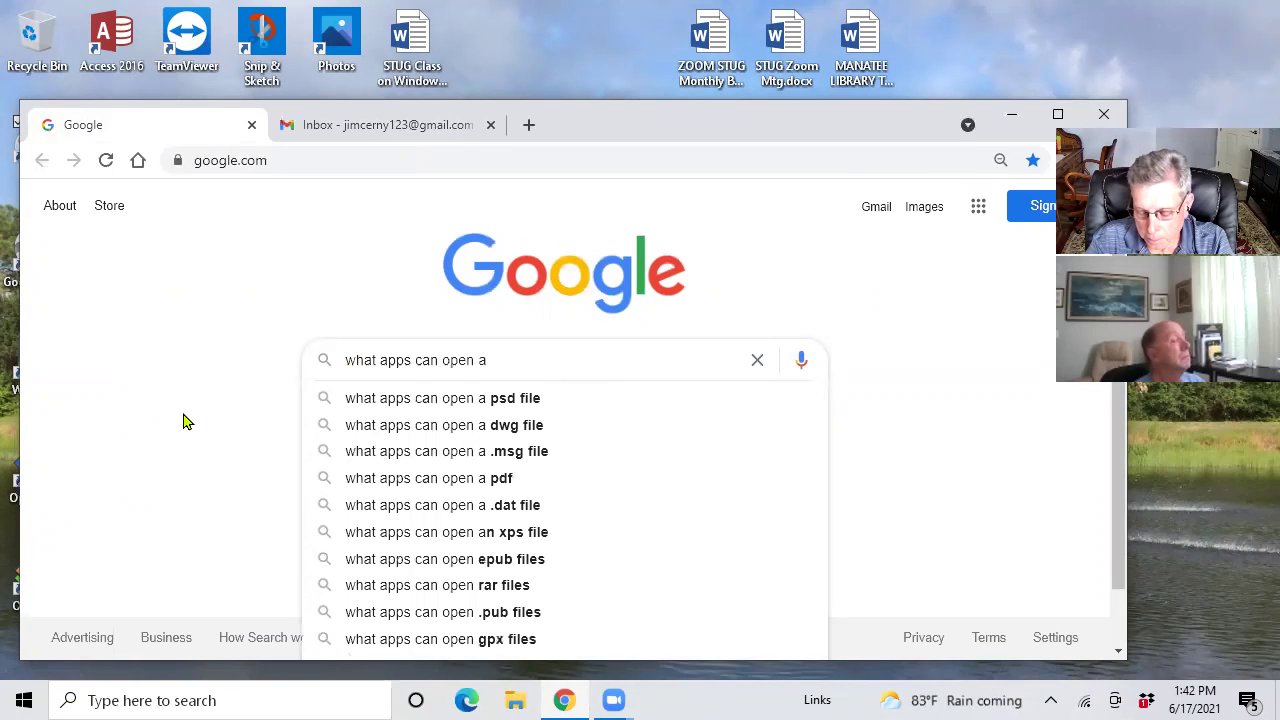
{"action": "type", "text": " .j"}
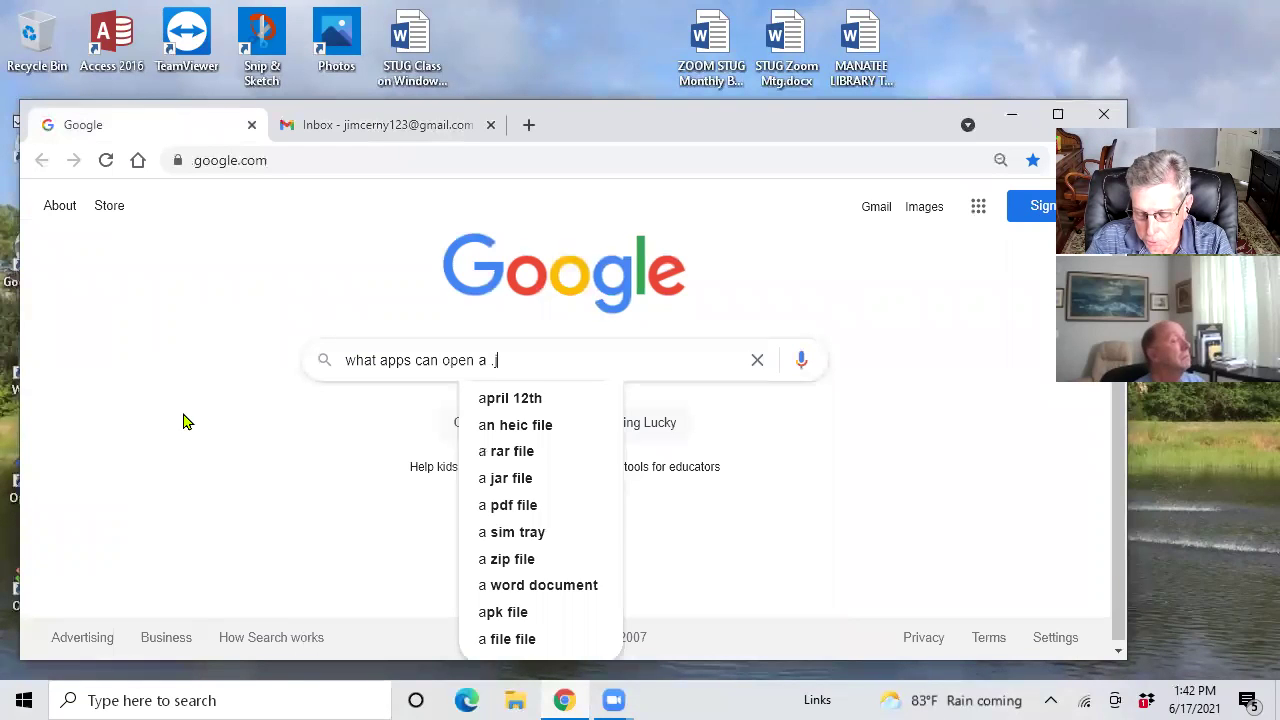
{"action": "type", "text": "pg"}
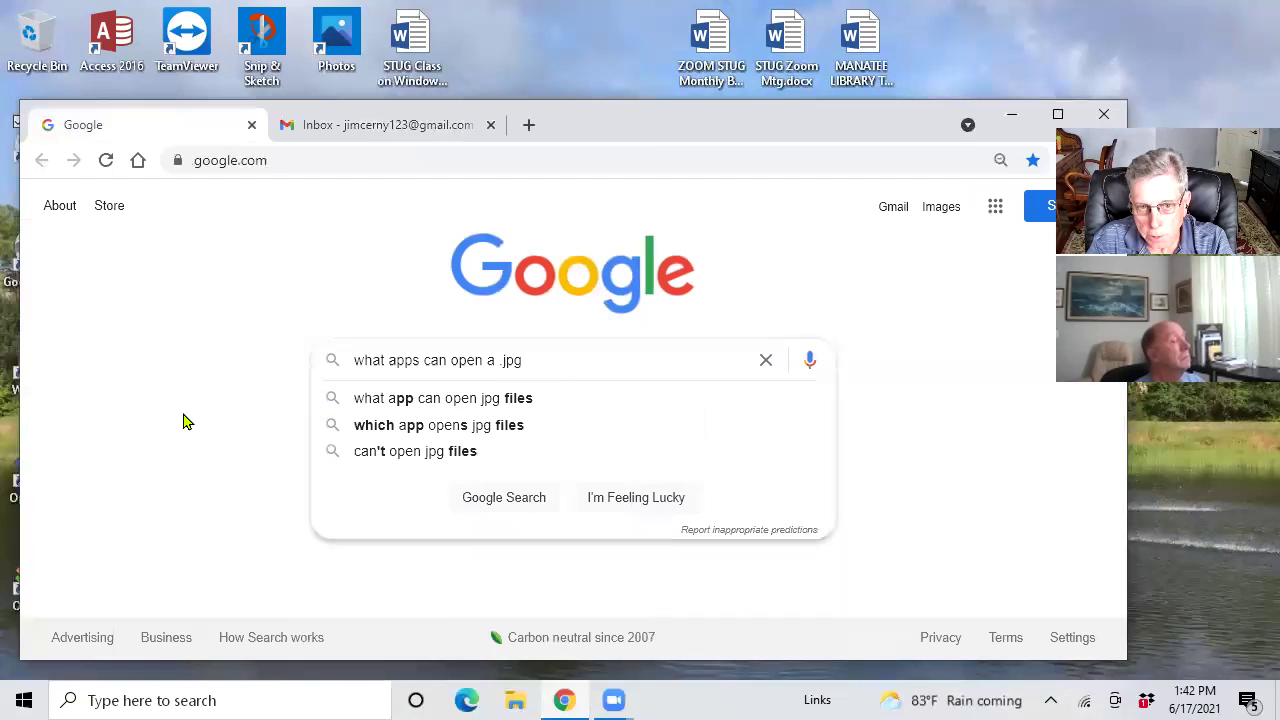
{"action": "type", "text": " fuke="}
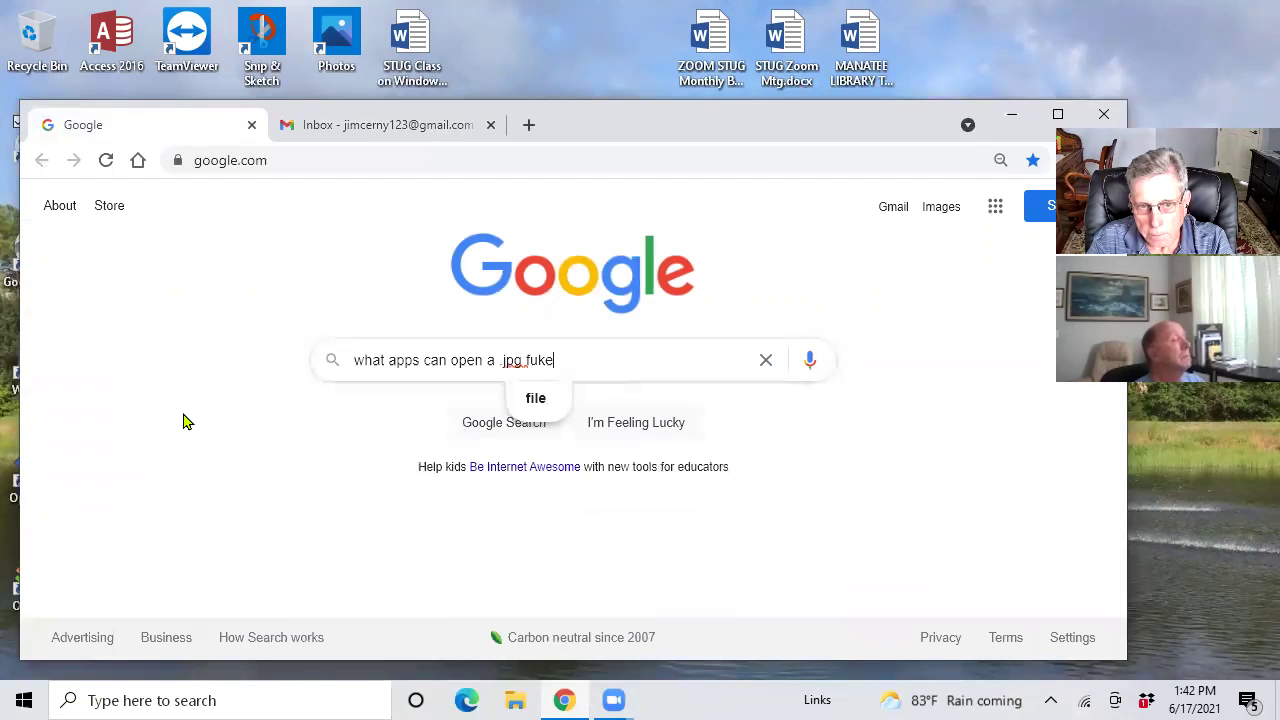
{"action": "key", "text": "BackSpace"}
{"action": "key", "text": "BackSpace"}
{"action": "key", "text": "BackSpace"}
{"action": "key", "text": "BackSpace"}
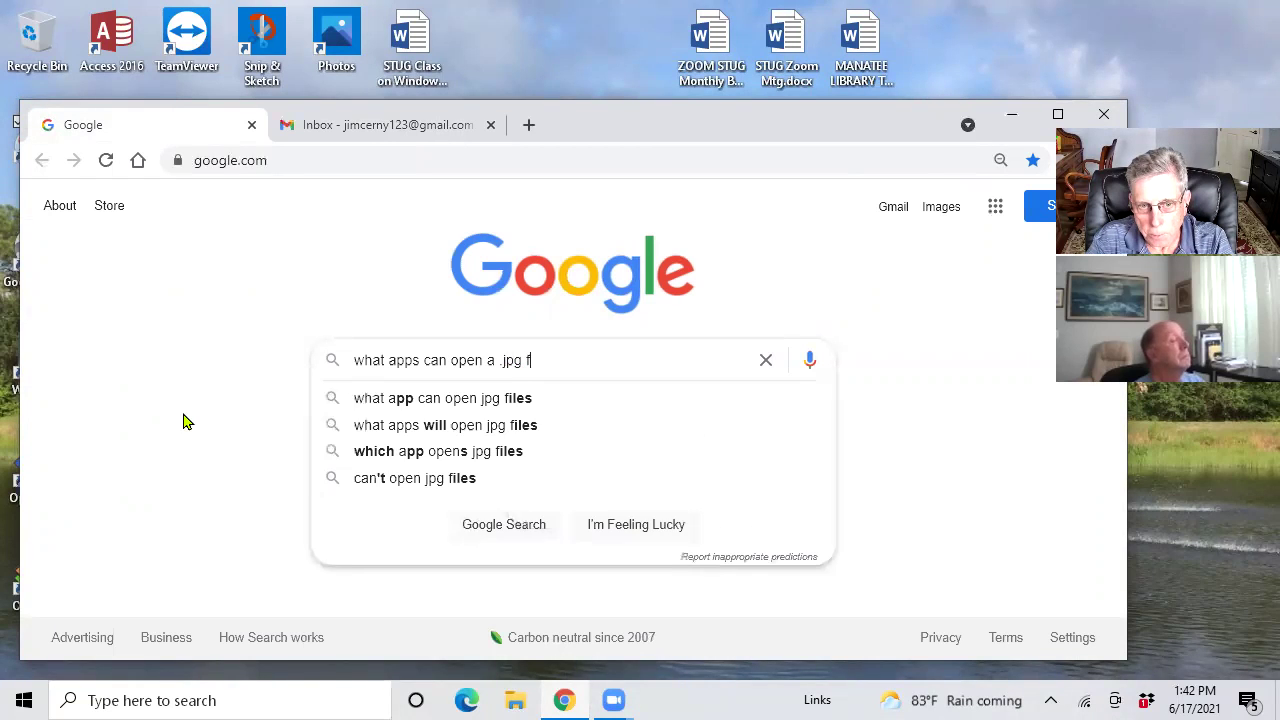
{"action": "type", "text": "ile"}
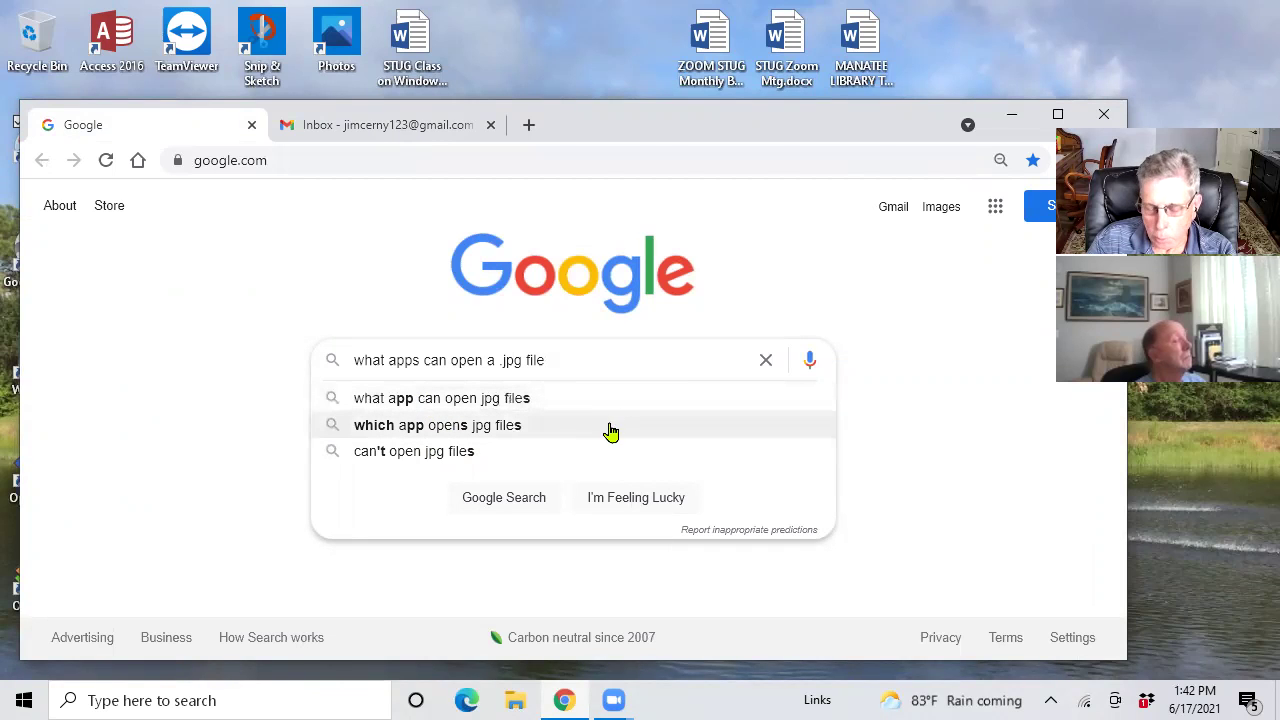
{"action": "key", "text": "Return"}
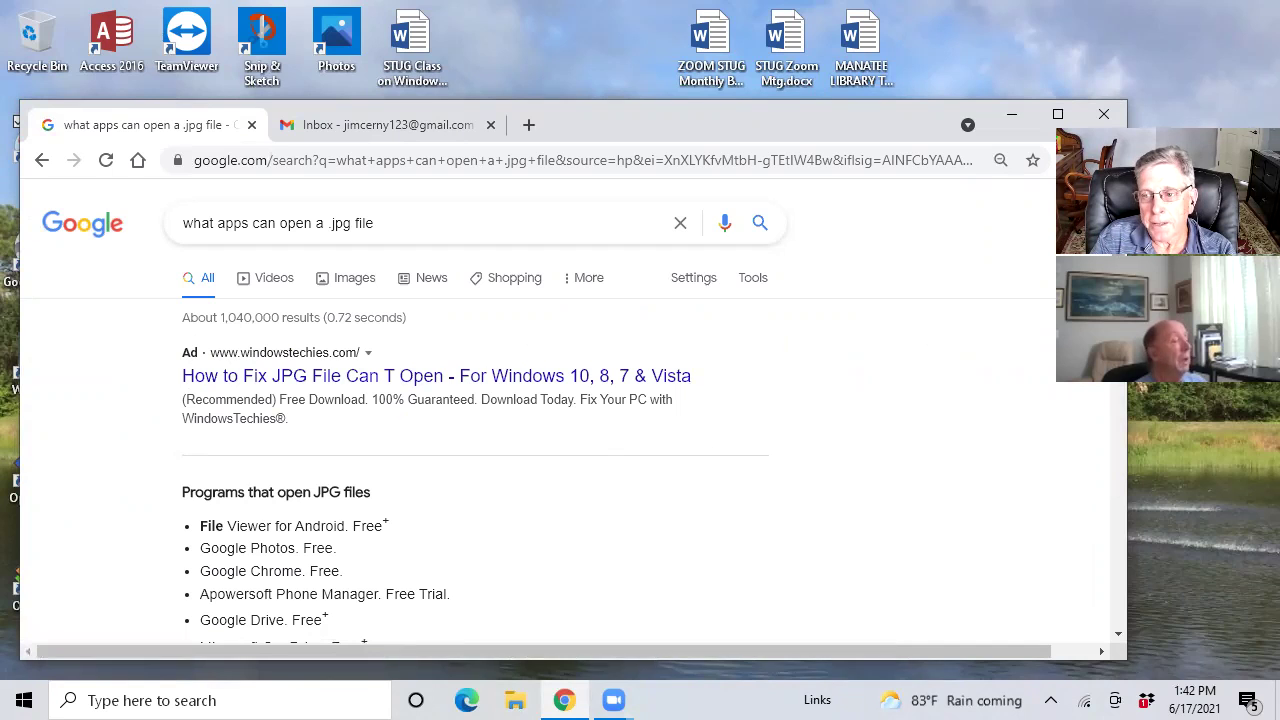
Look through the search results on programs that open JPG files, and open the fileinfo.com JPG File Extension result
{"action": "scroll", "coordinate": [540, 430], "scroll_direction": "down", "scroll_amount": 2}
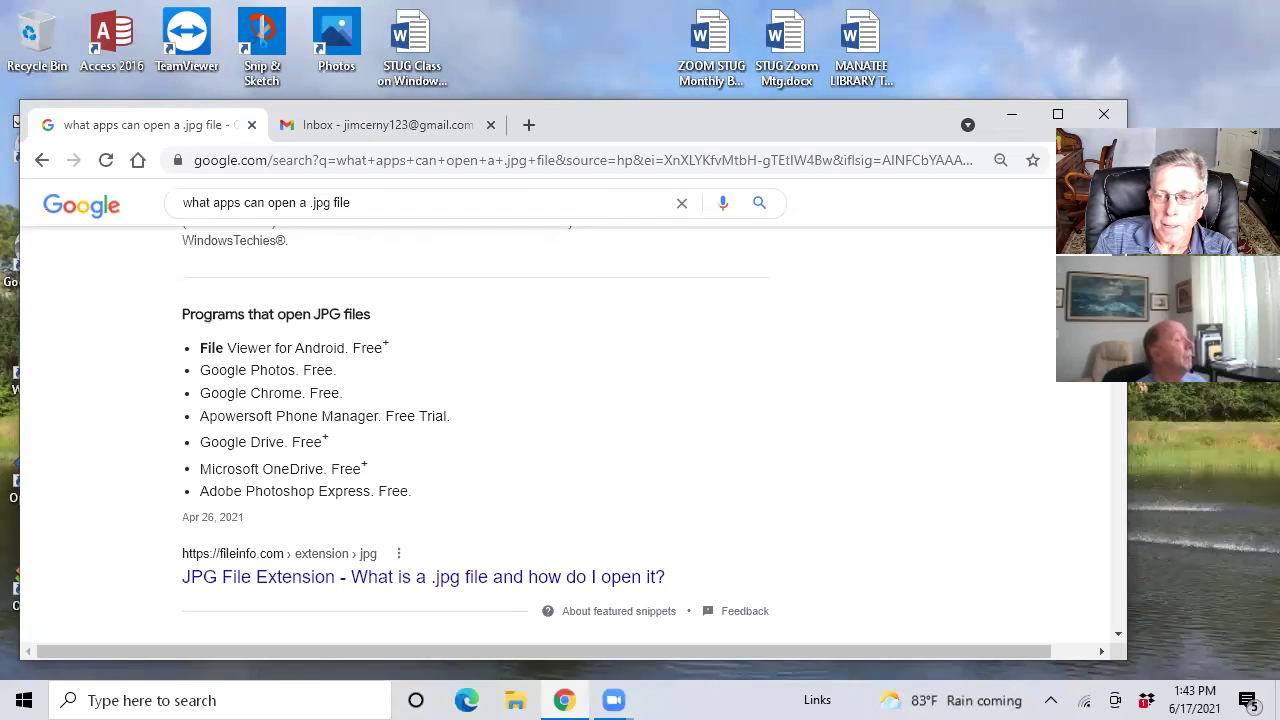
{"action": "scroll", "coordinate": [723, 331], "scroll_direction": "down", "scroll_amount": 2}
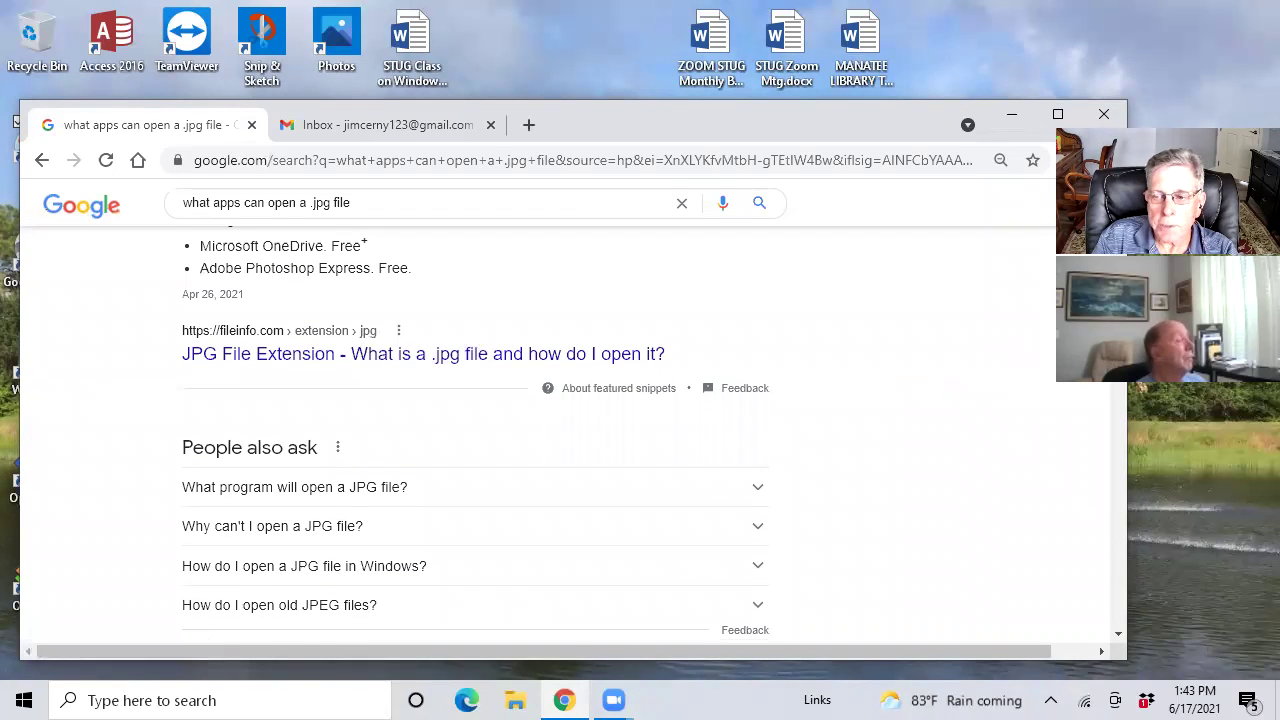
{"action": "scroll", "coordinate": [540, 430], "scroll_direction": "up", "scroll_amount": 2}
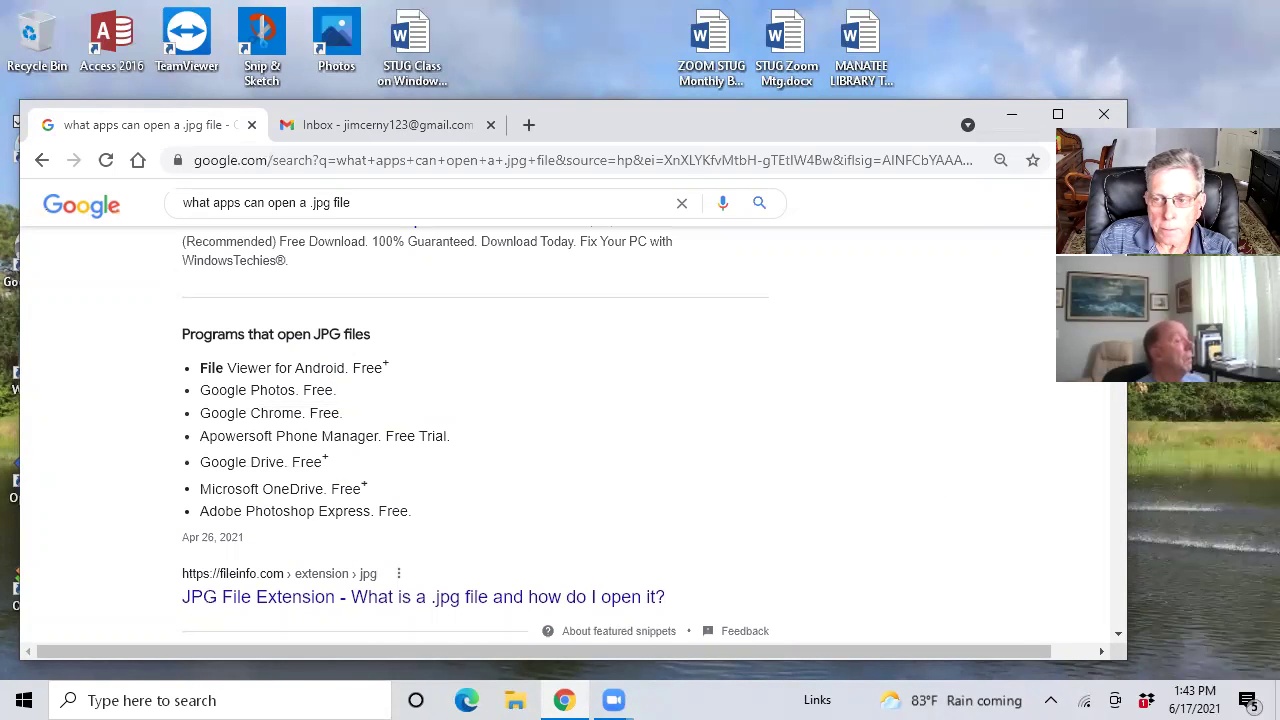
{"action": "scroll", "coordinate": [476, 432], "scroll_direction": "down", "scroll_amount": 2}
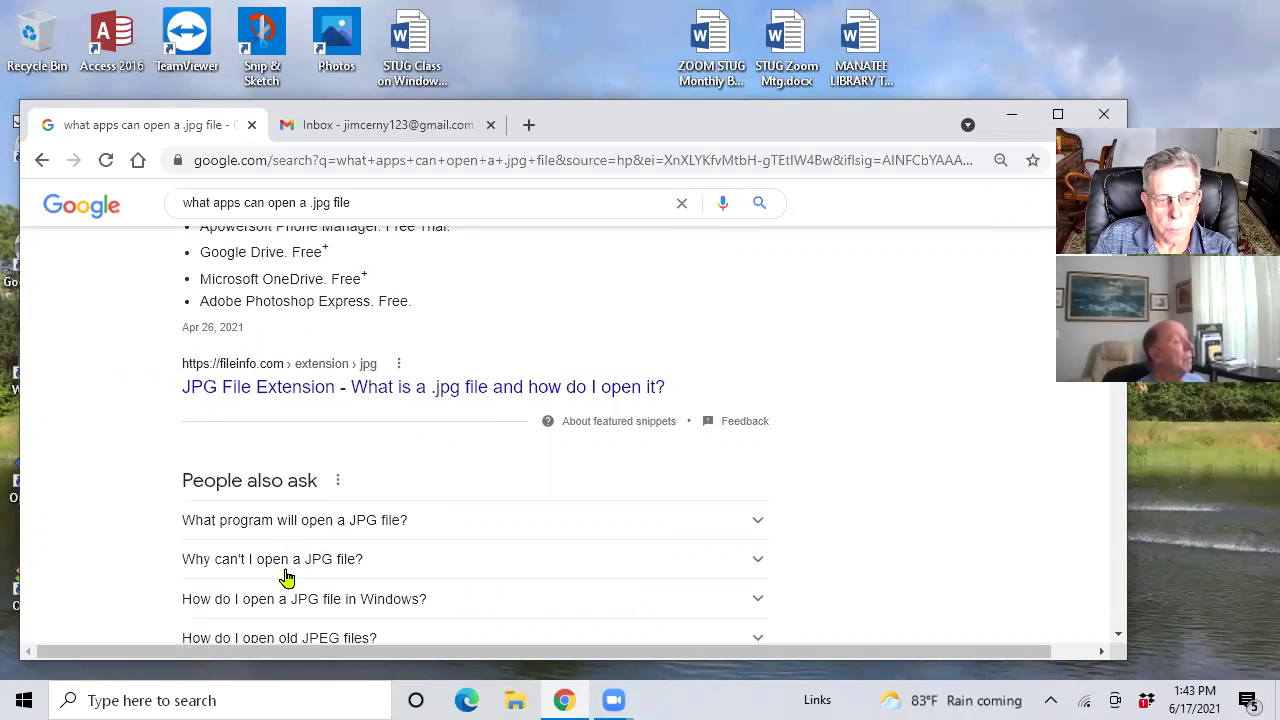
{"action": "left_click", "coordinate": [435, 396]}
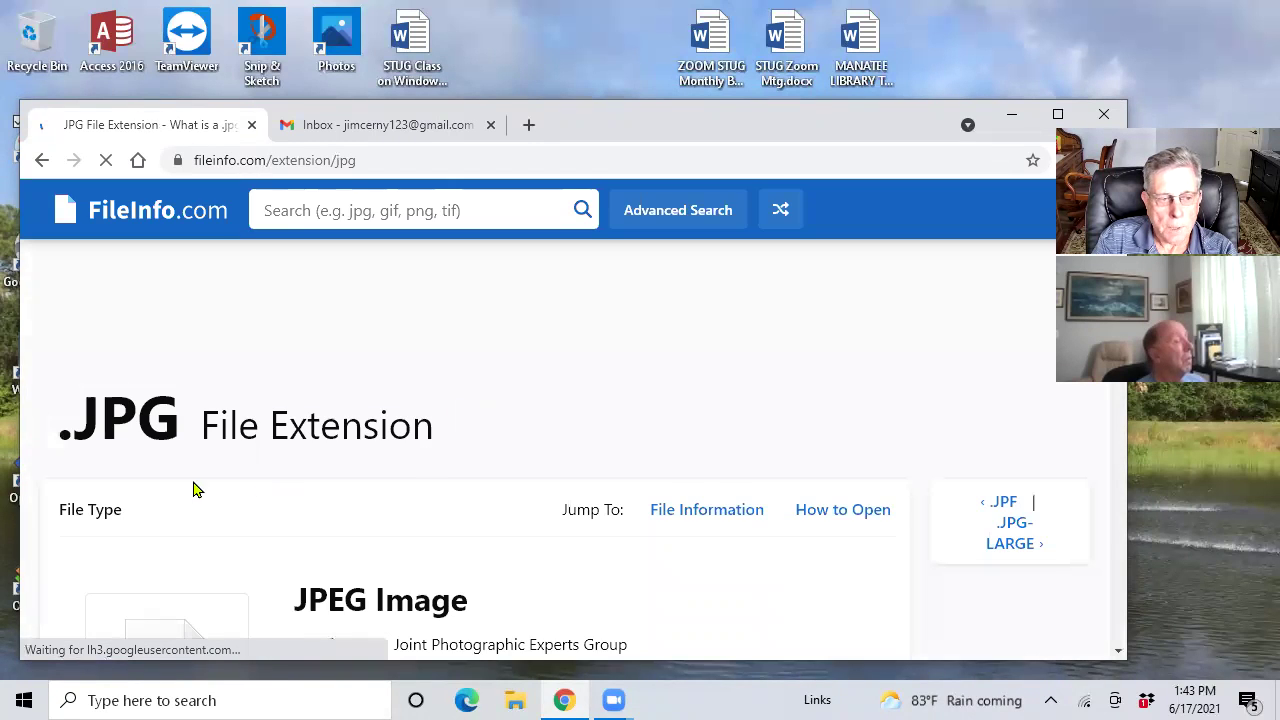
Read the .JPG File Extension page, covering the format description, how to open a JPG and the list of Windows programs, and return to its beginning
{"action": "scroll", "coordinate": [985, 362], "scroll_direction": "down", "scroll_amount": 2}
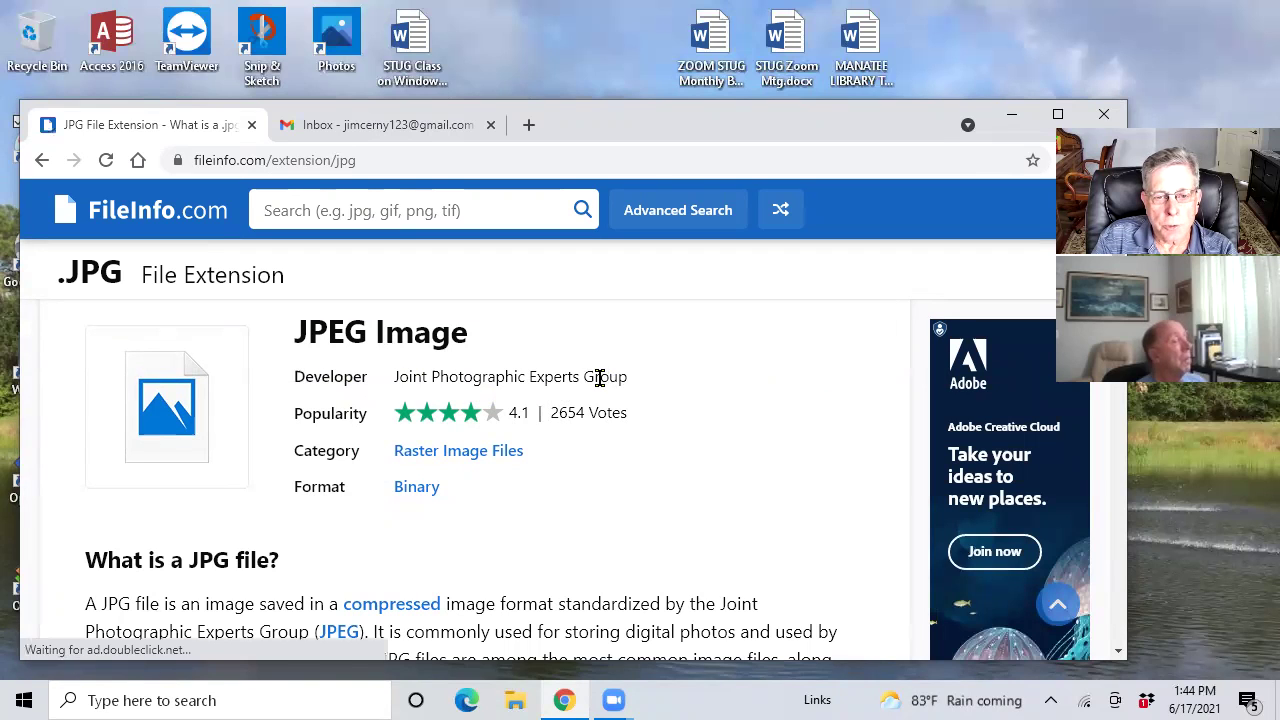
{"action": "scroll", "coordinate": [475, 480], "scroll_direction": "down", "scroll_amount": 3}
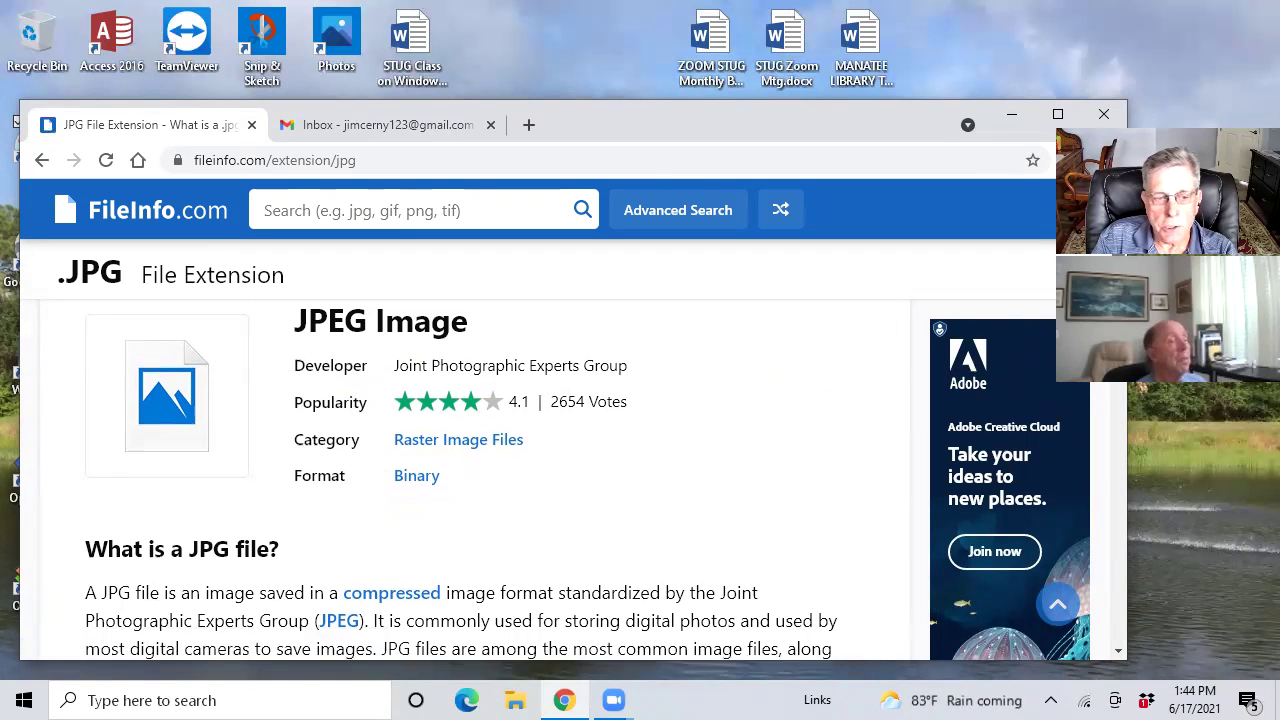
{"action": "scroll", "coordinate": [475, 480], "scroll_direction": "down", "scroll_amount": 5}
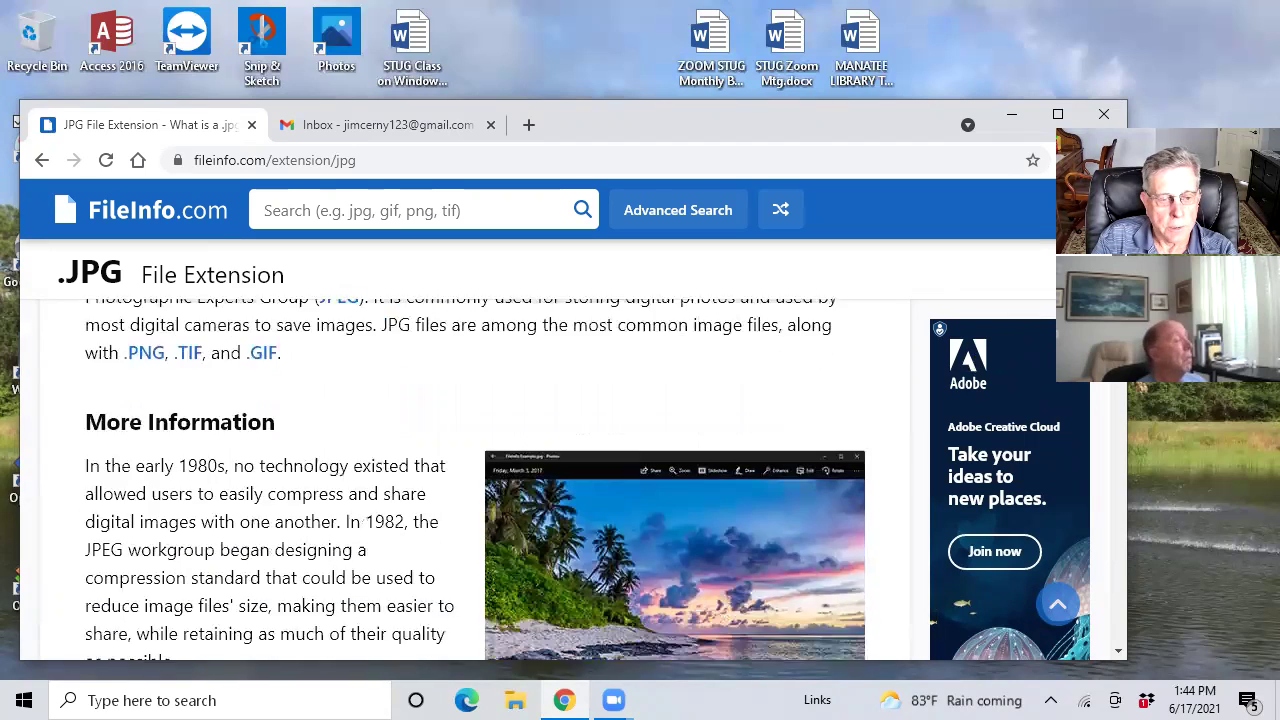
{"action": "scroll", "coordinate": [475, 480], "scroll_direction": "down", "scroll_amount": 5}
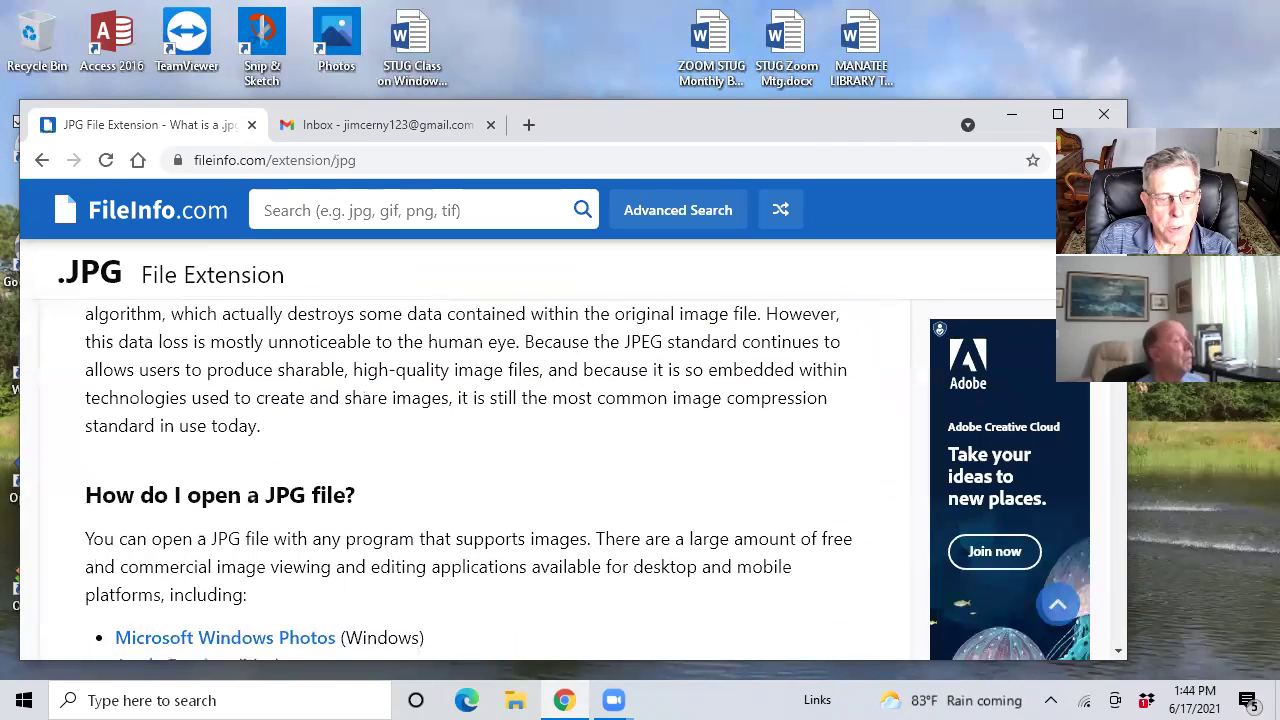
{"action": "scroll", "coordinate": [475, 480], "scroll_direction": "down", "scroll_amount": 1}
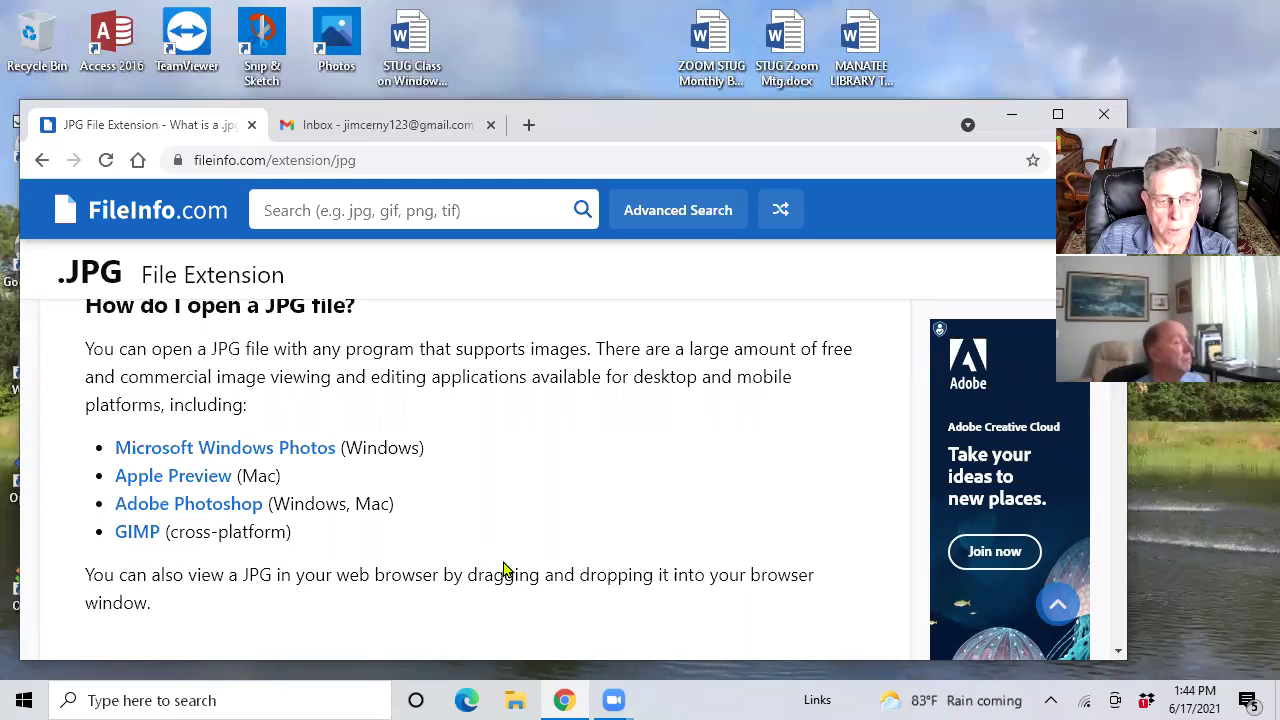
{"action": "scroll", "coordinate": [475, 480], "scroll_direction": "down", "scroll_amount": 2}
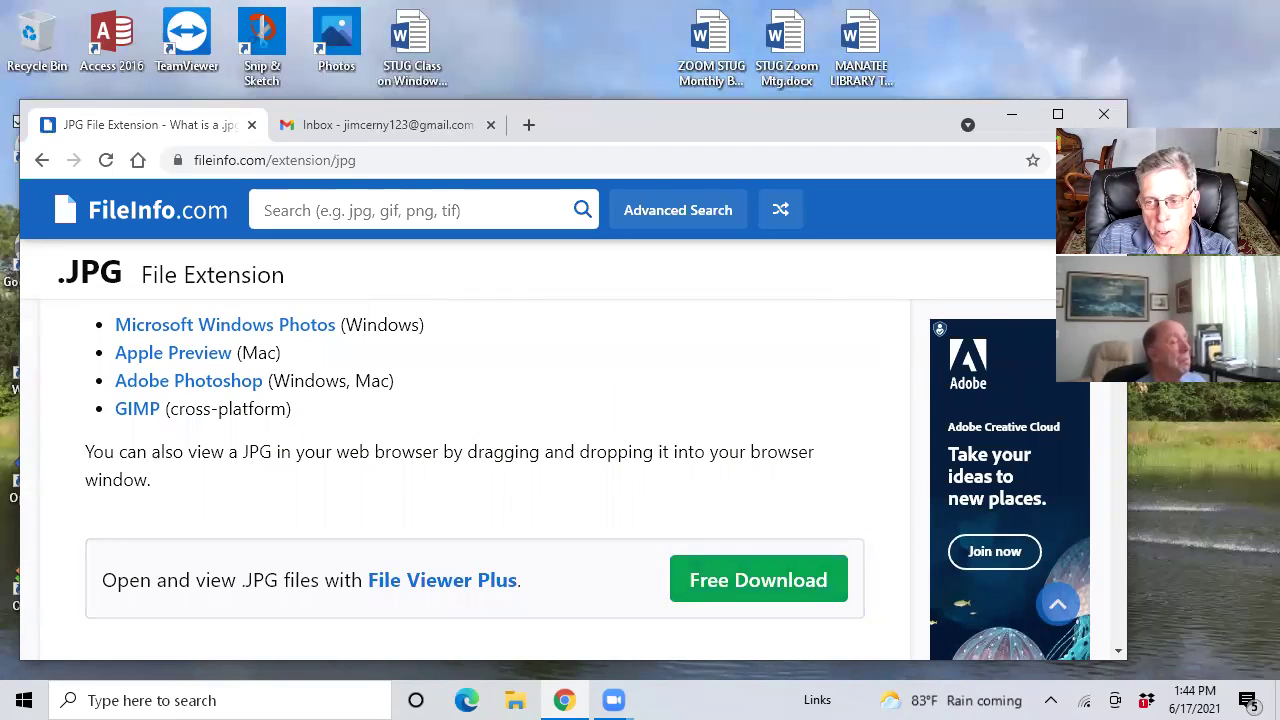
{"action": "scroll", "coordinate": [818, 470], "scroll_direction": "down", "scroll_amount": 3}
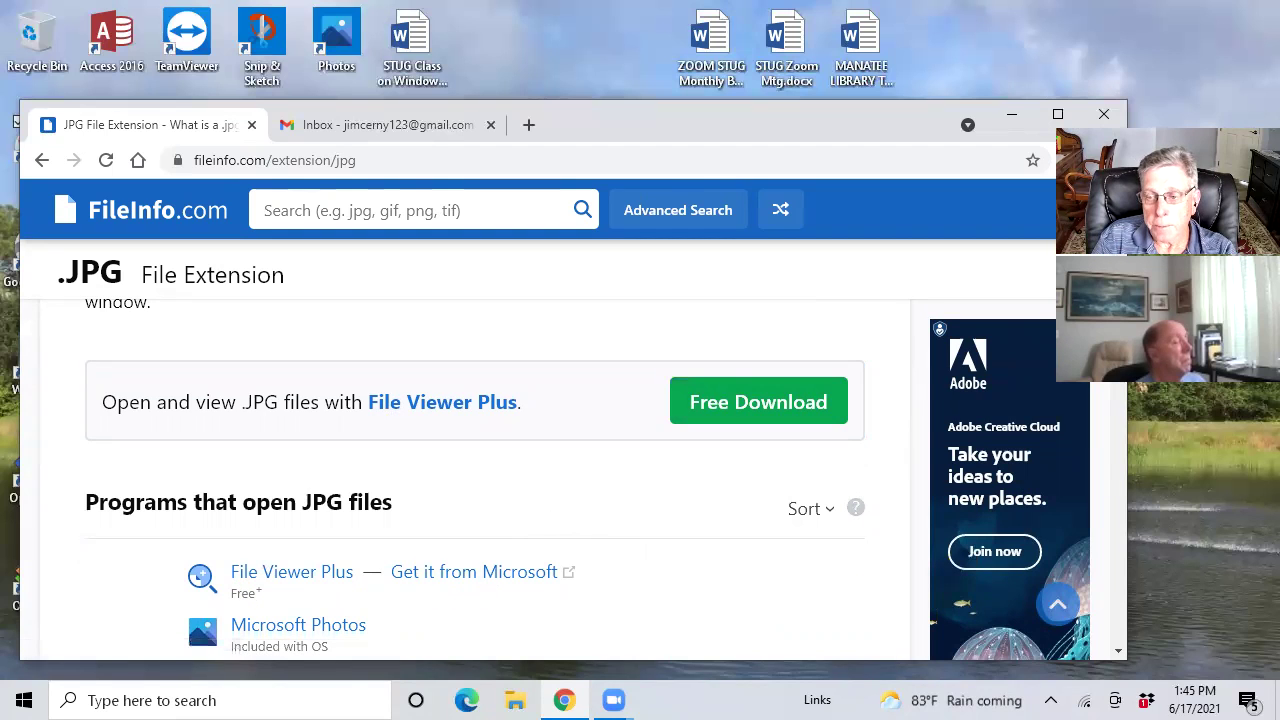
{"action": "scroll", "coordinate": [1123, 393], "scroll_direction": "down", "scroll_amount": 3}
{"action": "left_click_drag", "start_coordinate": [1123, 393], "coordinate": [1122, 409]}
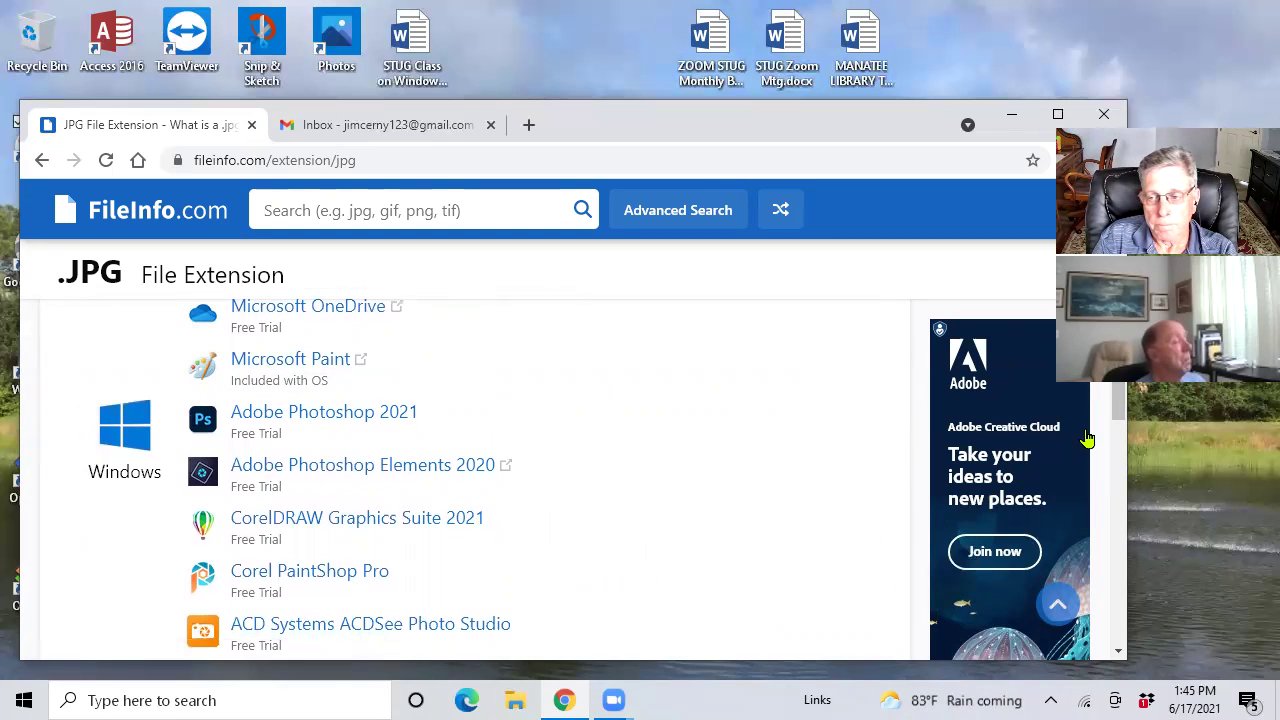
{"action": "scroll", "coordinate": [1122, 405], "scroll_direction": "up", "scroll_amount": 4}
{"action": "scroll", "coordinate": [560, 450], "scroll_direction": "up", "scroll_amount": 5}
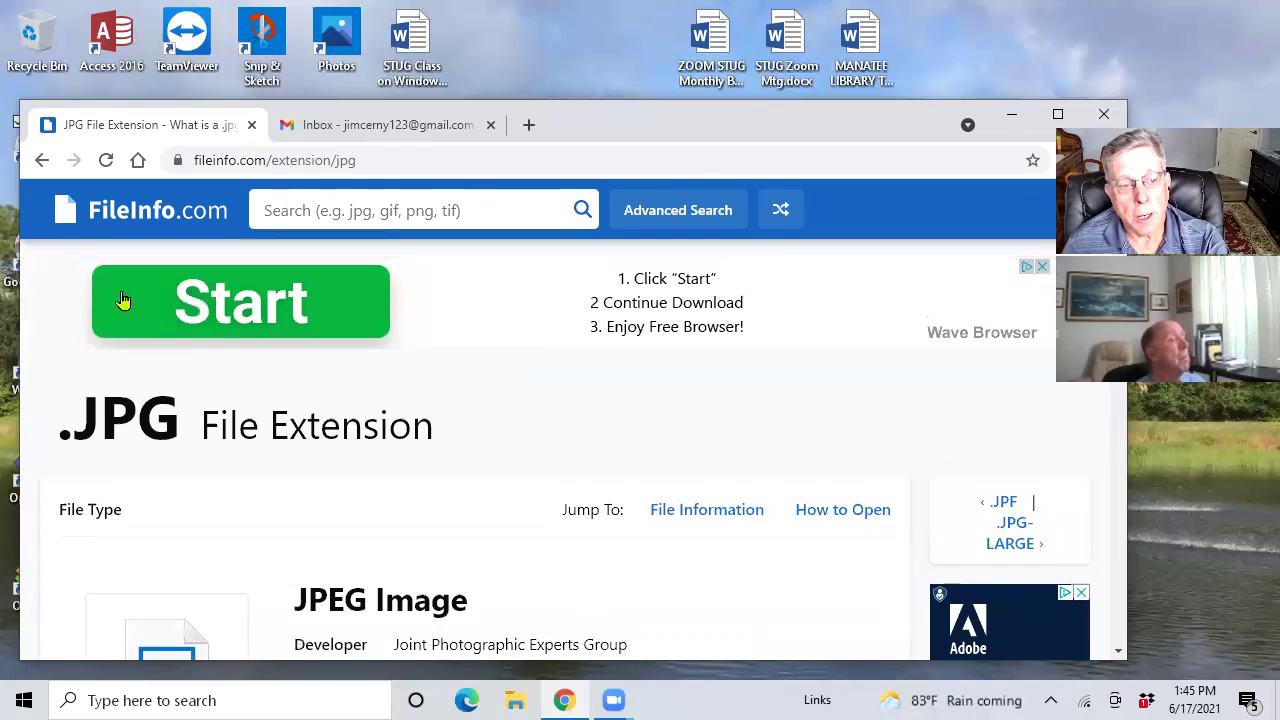
Go back to the Google results, replace .jpg with zip in the query, and run the suggested search "what app can open a zip file"
{"action": "left_click", "coordinate": [41, 161]}
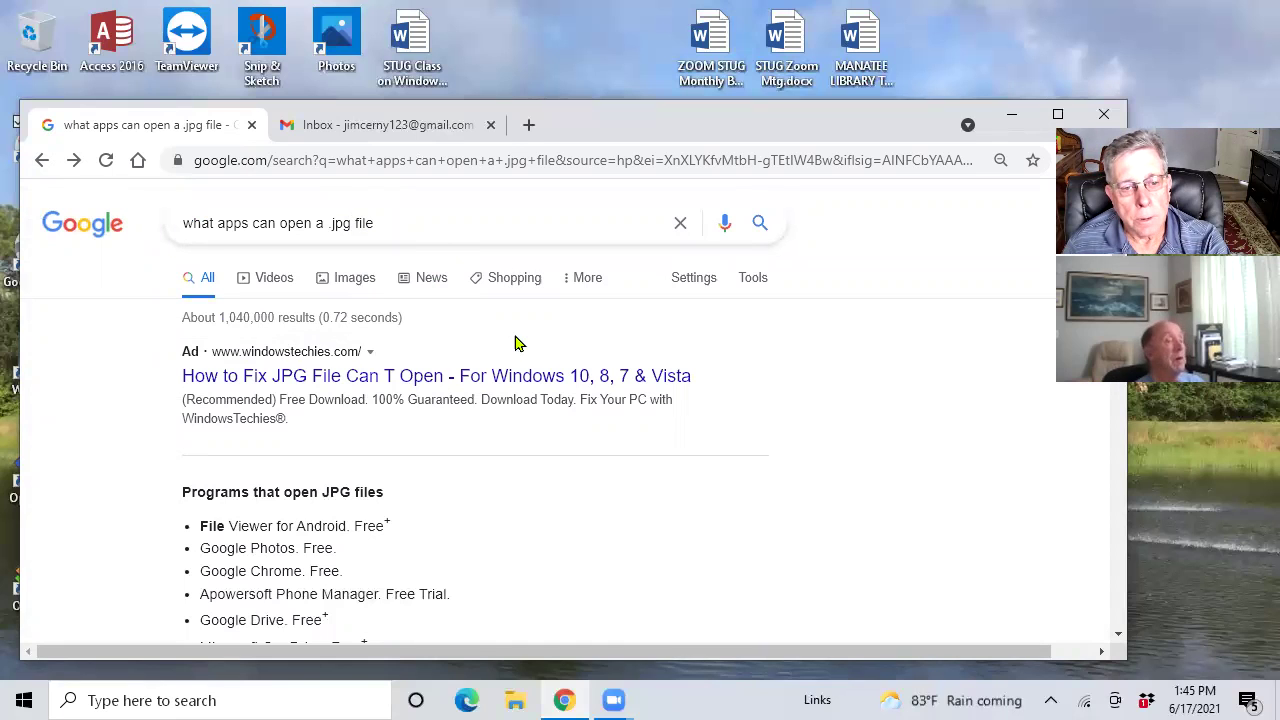
{"action": "left_click", "coordinate": [347, 220]}
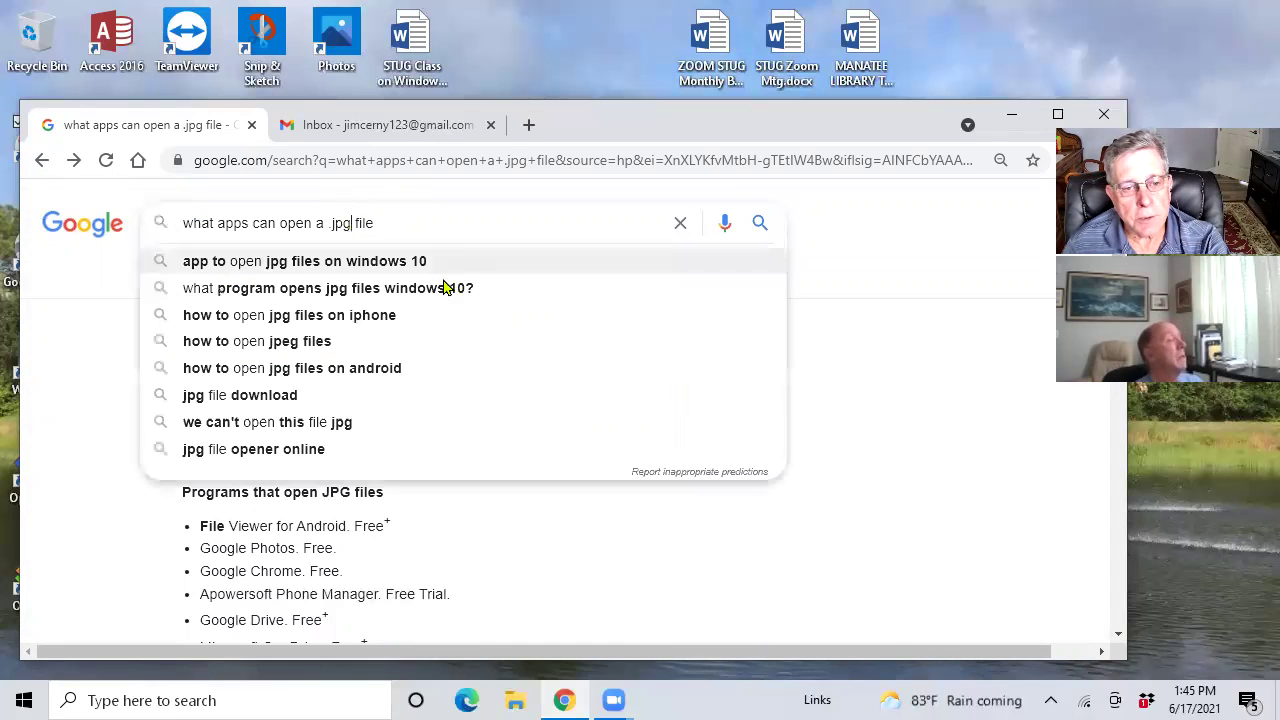
{"action": "key", "text": "BackSpace"}
{"action": "key", "text": "BackSpace"}
{"action": "key", "text": "BackSpace"}
{"action": "key", "text": "BackSpace"}
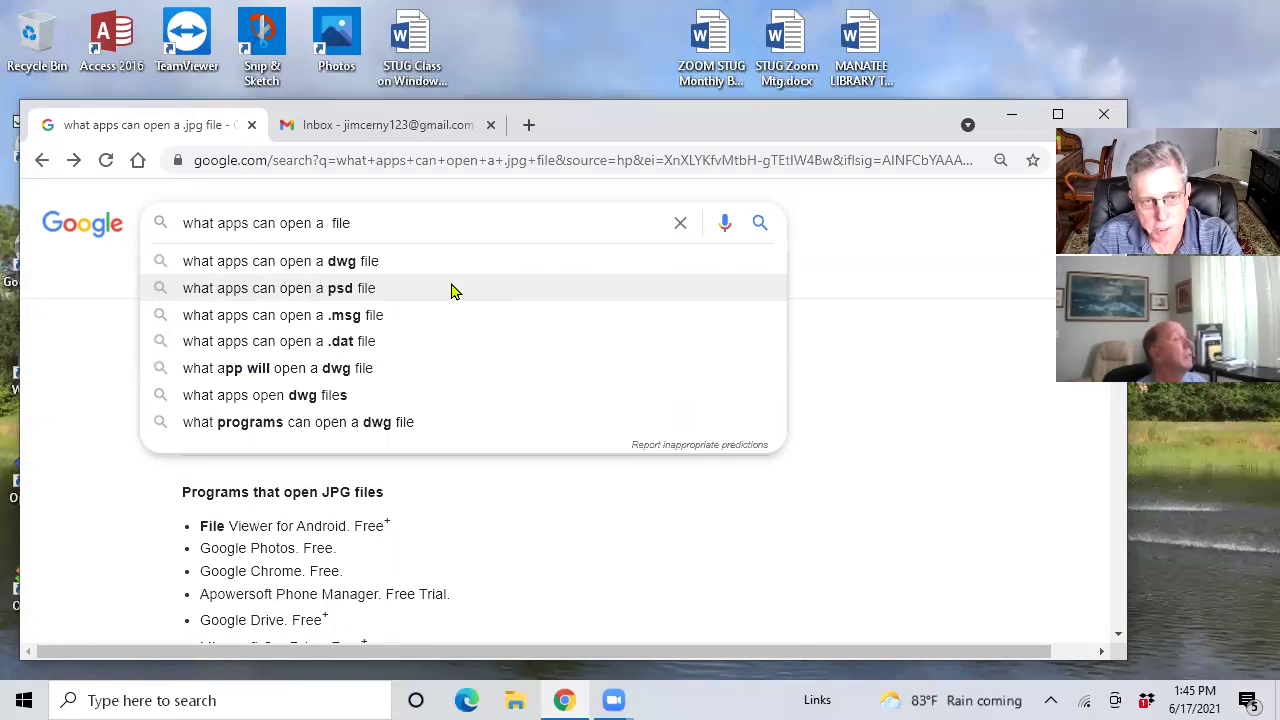
{"action": "type", "text": "zip"}
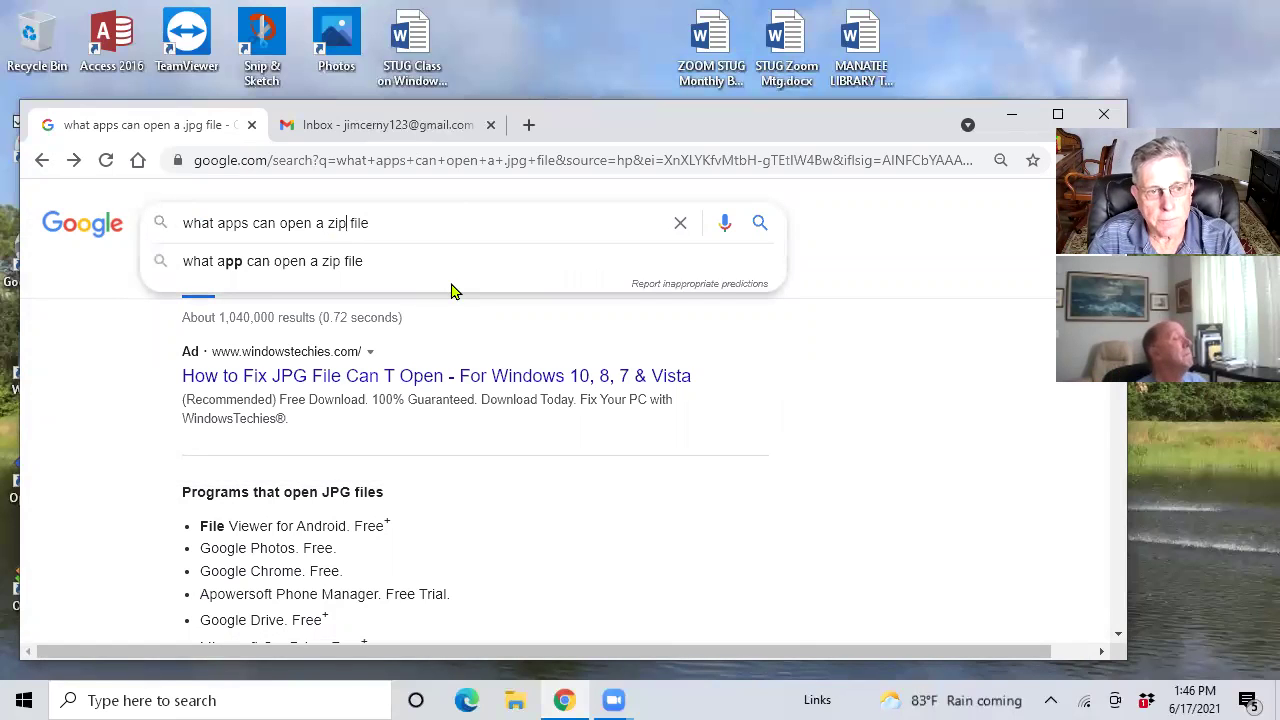
{"action": "left_click", "coordinate": [324, 262]}
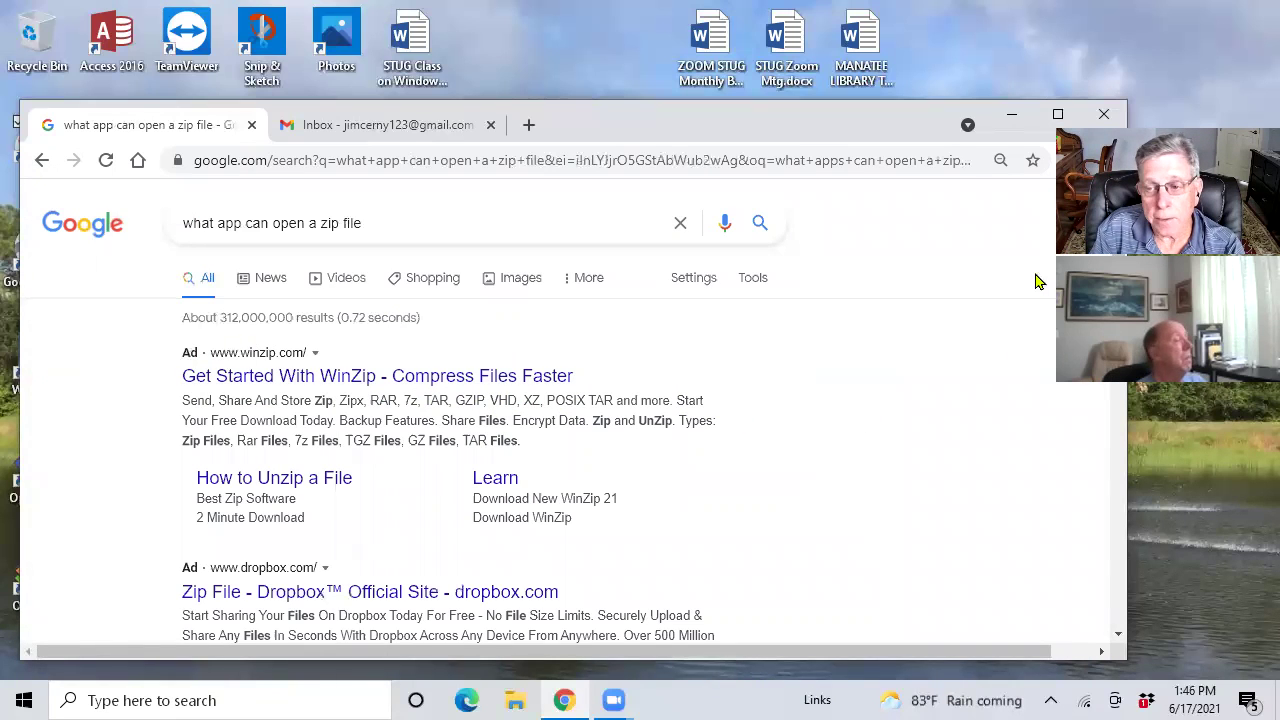
{"action": "scroll", "coordinate": [475, 430], "scroll_direction": "down", "scroll_amount": 3}
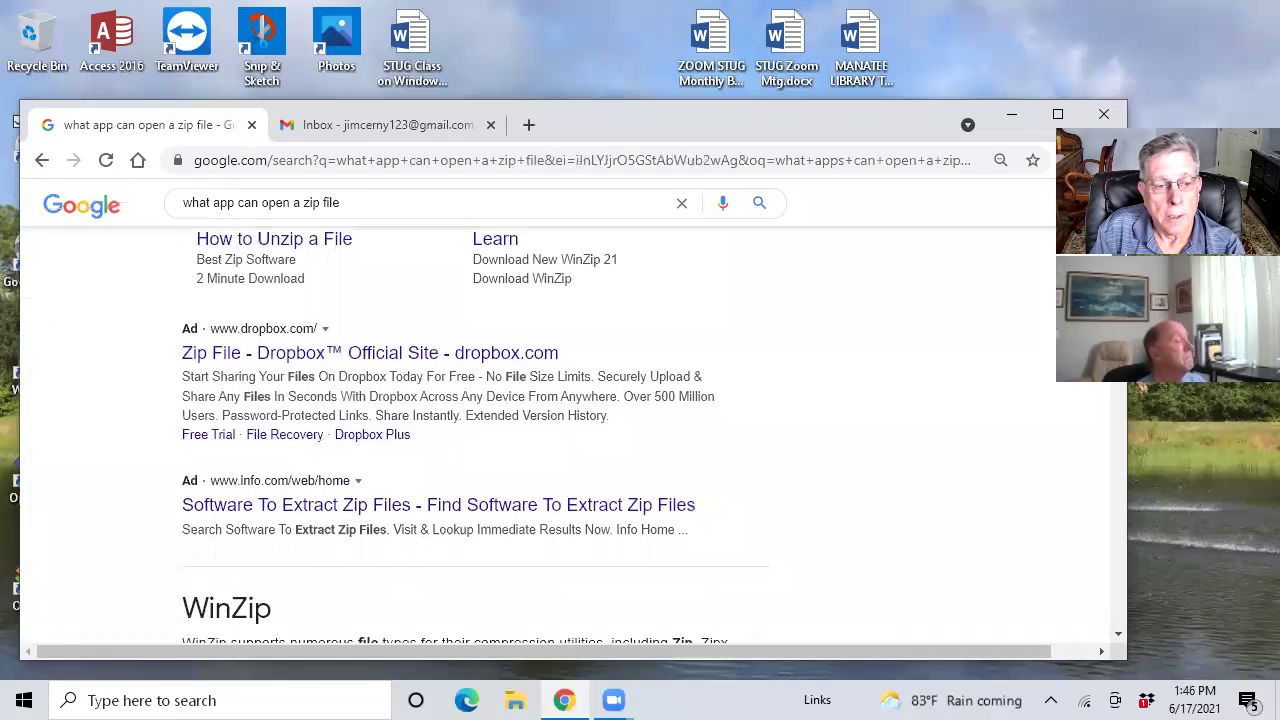
Look through the search results on apps that open zip files, and open the winzip.com Zip File Extension result
{"action": "scroll", "coordinate": [475, 434], "scroll_direction": "down", "scroll_amount": 3}
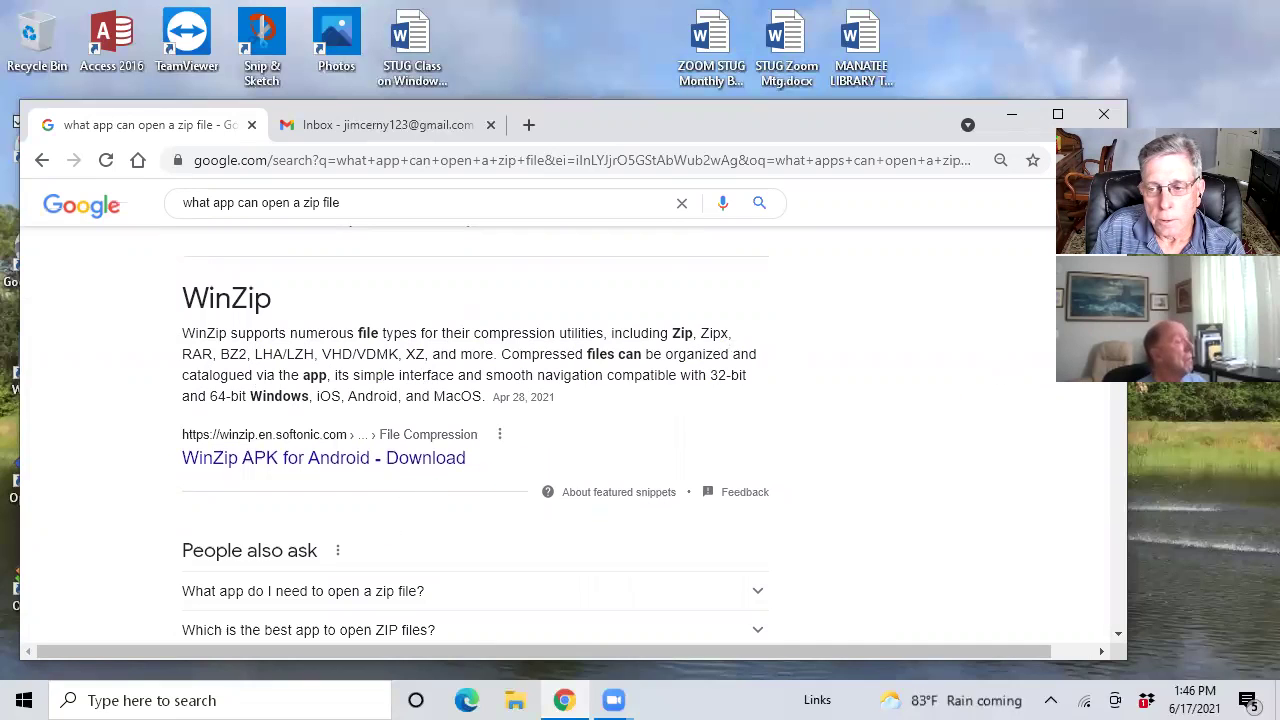
{"action": "scroll", "coordinate": [475, 440], "scroll_direction": "down", "scroll_amount": 3}
{"action": "scroll", "coordinate": [331, 336], "scroll_direction": "down", "scroll_amount": 2}
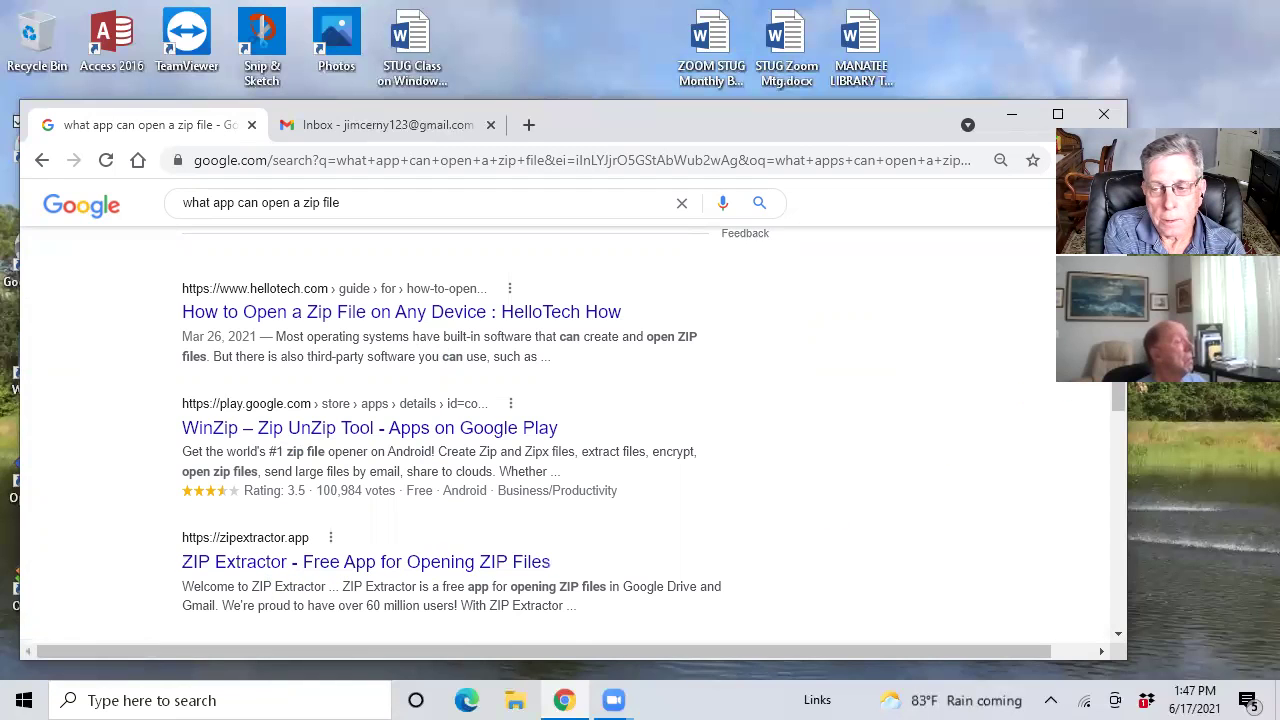
{"action": "scroll", "coordinate": [1118, 428], "scroll_direction": "down", "scroll_amount": 3}
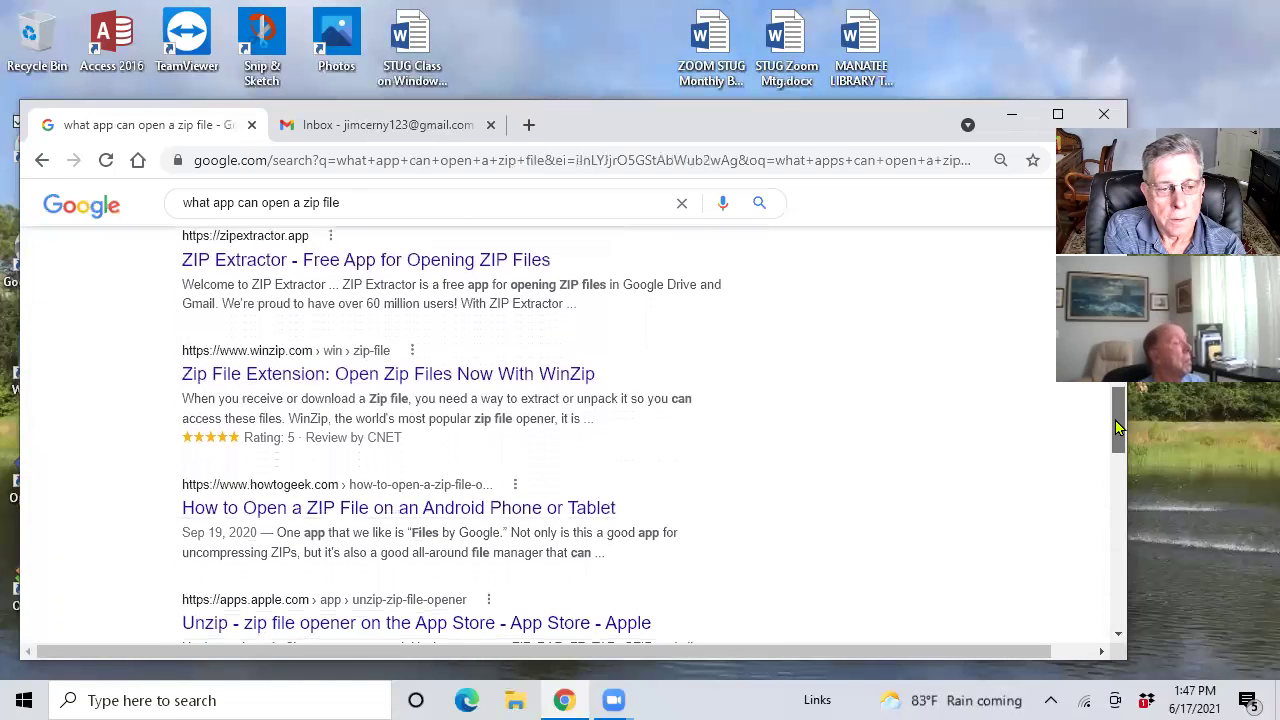
{"action": "scroll", "coordinate": [1118, 428], "scroll_direction": "down", "scroll_amount": 1}
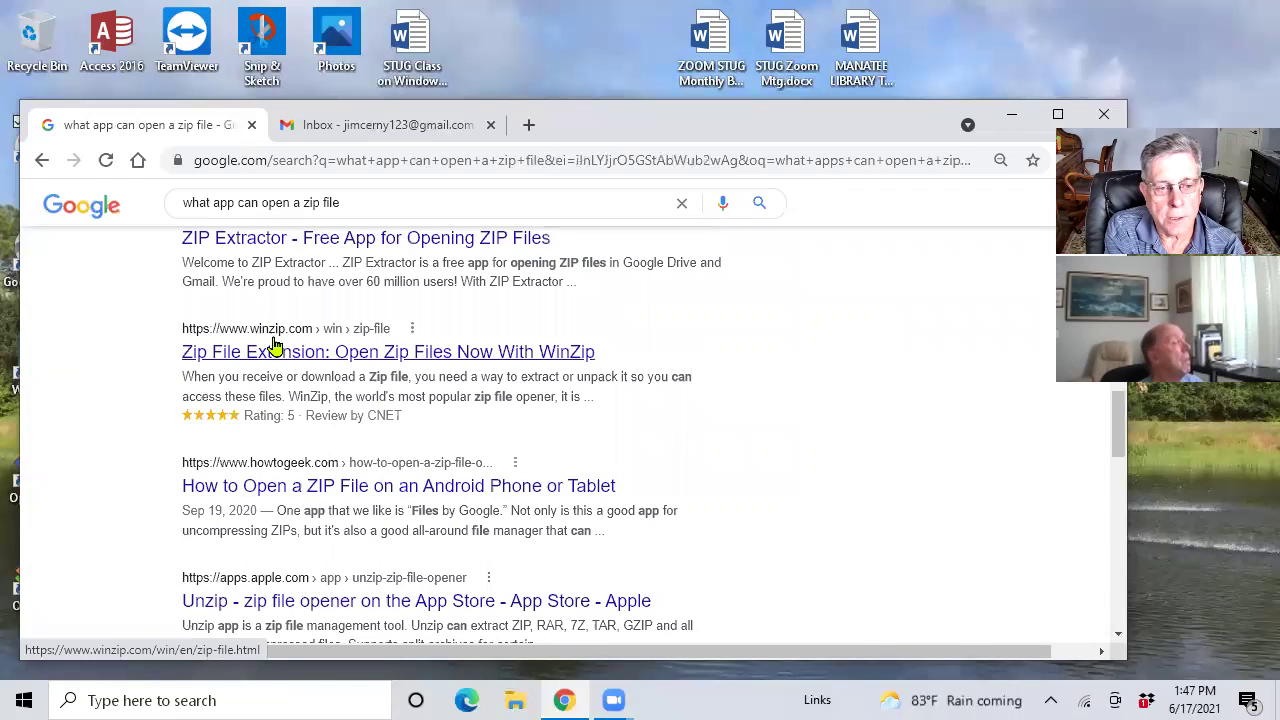
{"action": "left_click", "coordinate": [367, 362]}
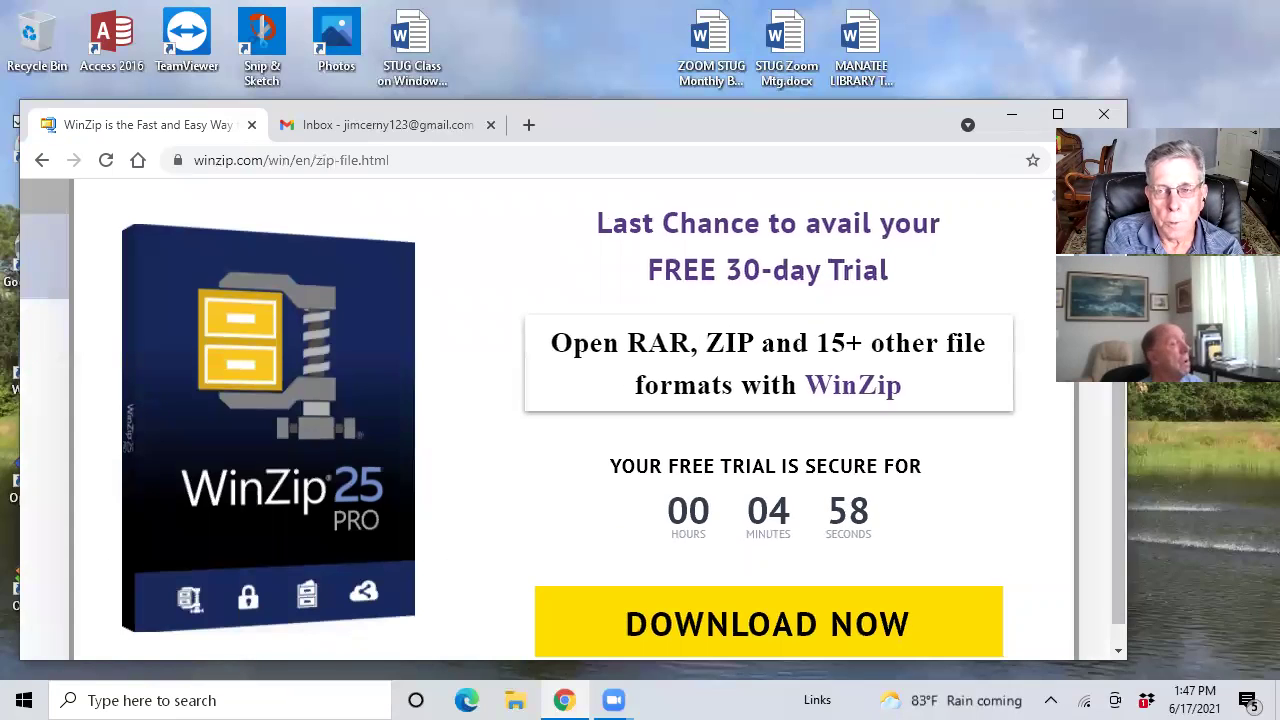
Dismiss the free trial offer and read the WinZip page on Zip extensions, opening Zip files and supported systems, returning to its beginning
{"action": "left_click_drag", "start_coordinate": [889, 206], "coordinate": [889, 277]}
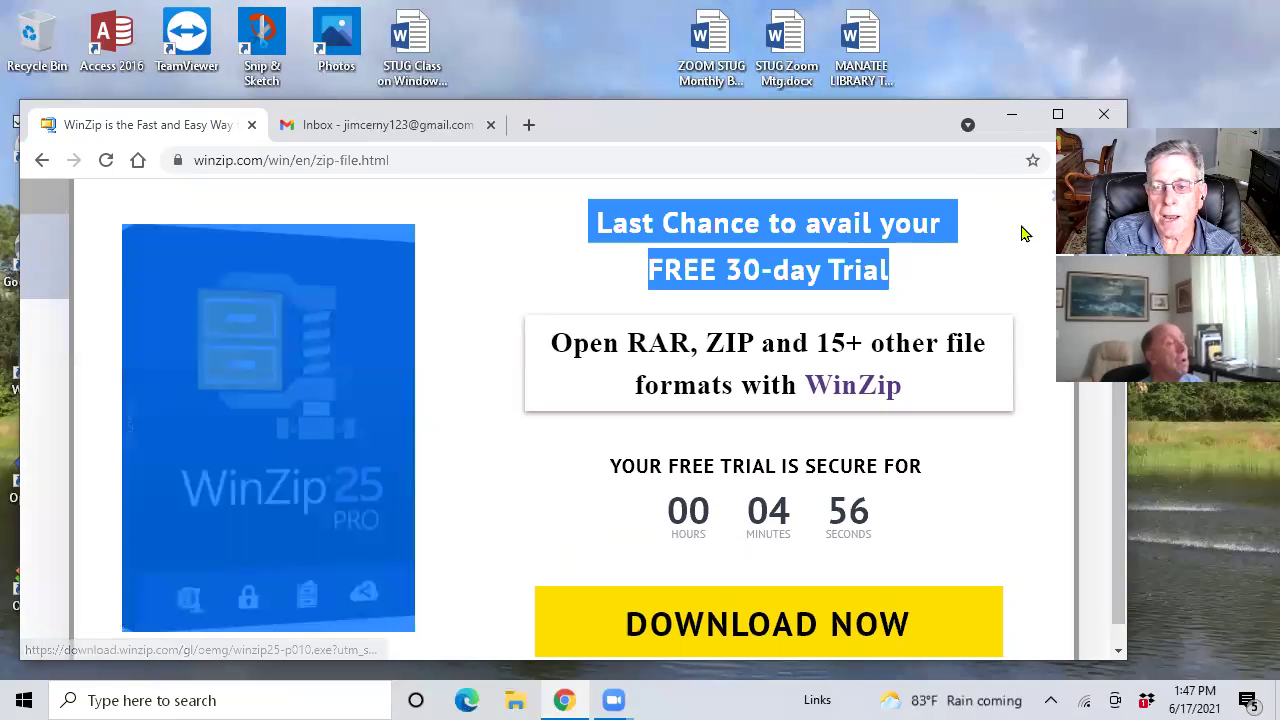
{"action": "left_click", "coordinate": [1055, 210]}
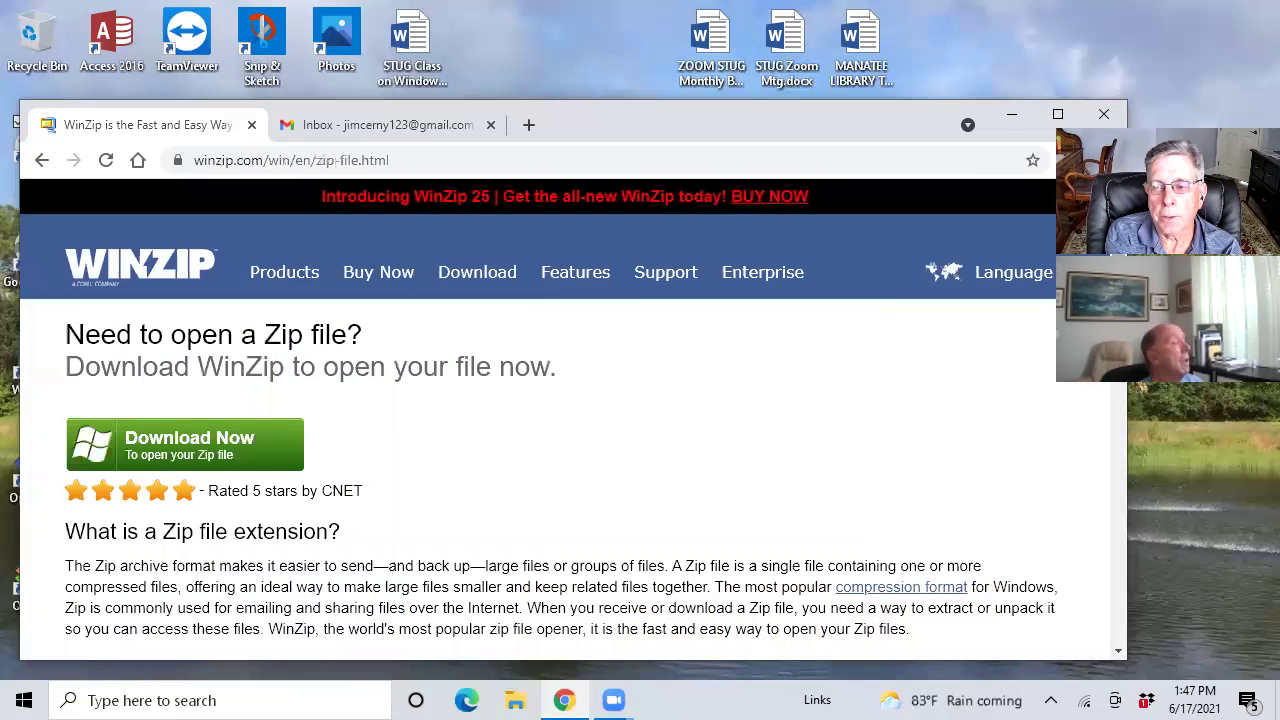
{"action": "scroll", "coordinate": [540, 420], "scroll_direction": "down", "scroll_amount": 2}
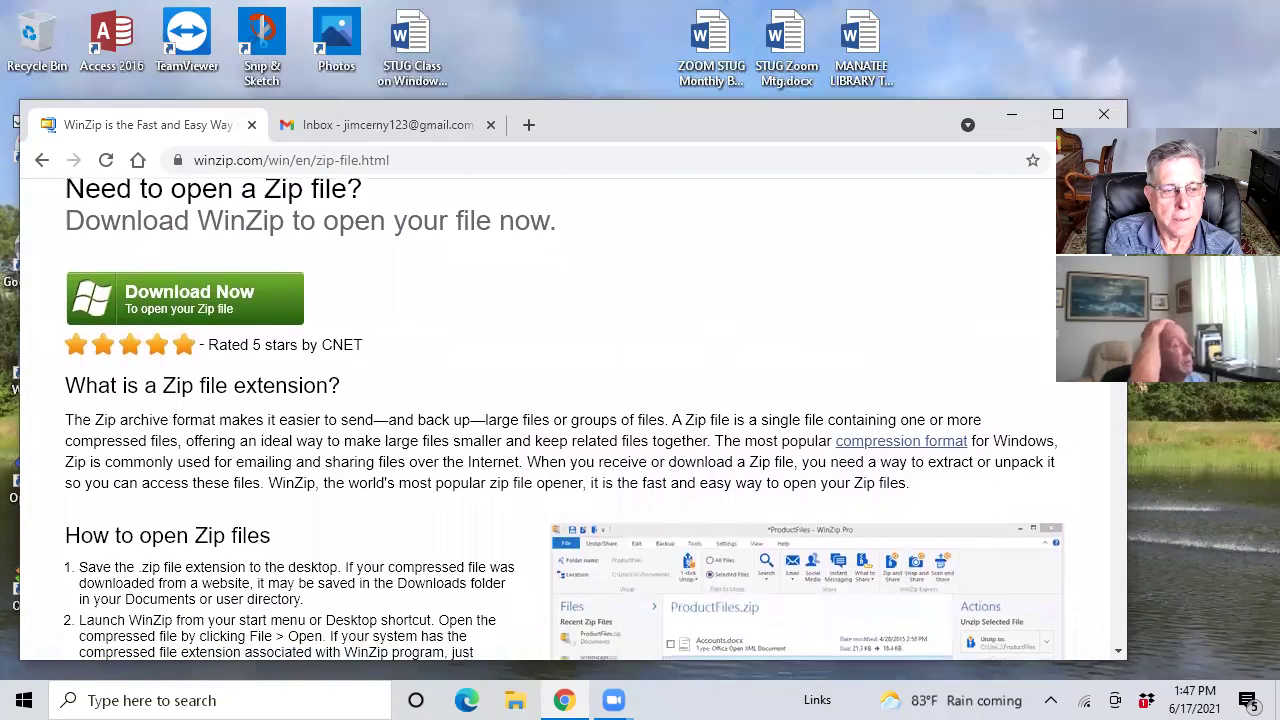
{"action": "scroll", "coordinate": [540, 420], "scroll_direction": "down", "scroll_amount": 2}
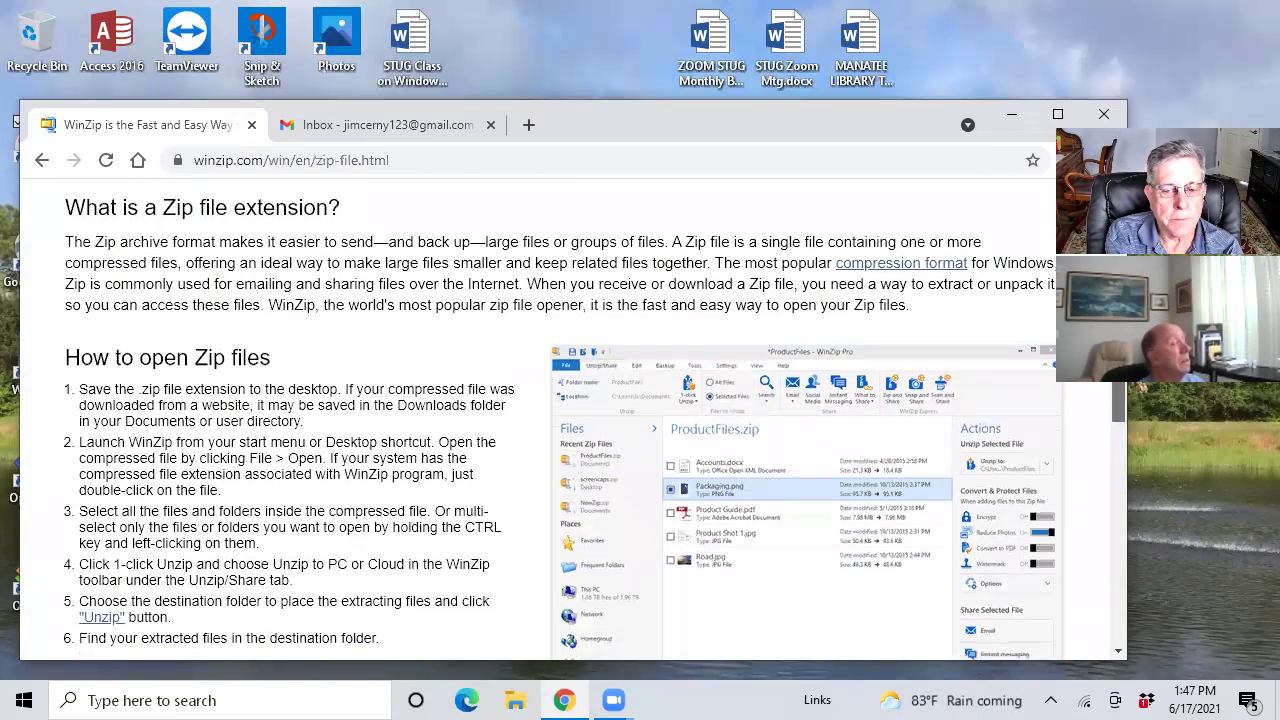
{"action": "scroll", "coordinate": [1110, 393], "scroll_direction": "down", "scroll_amount": 2}
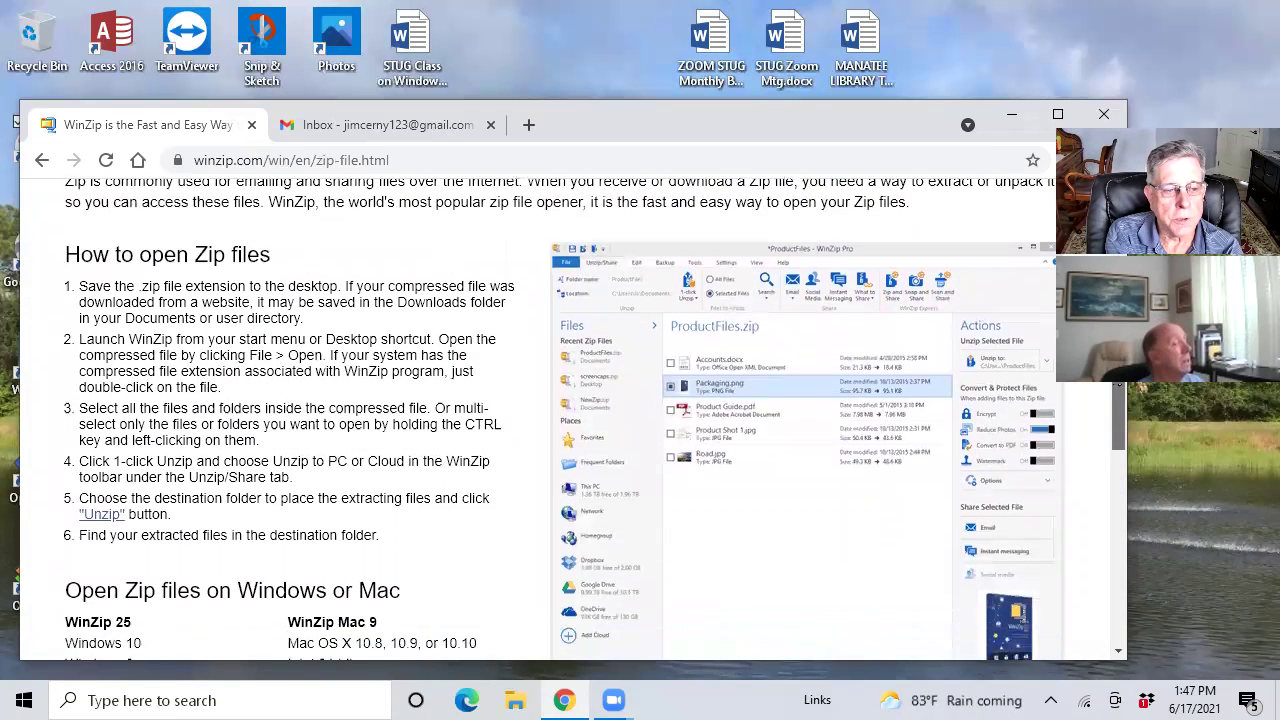
{"action": "scroll", "coordinate": [1110, 395], "scroll_direction": "down", "scroll_amount": 1}
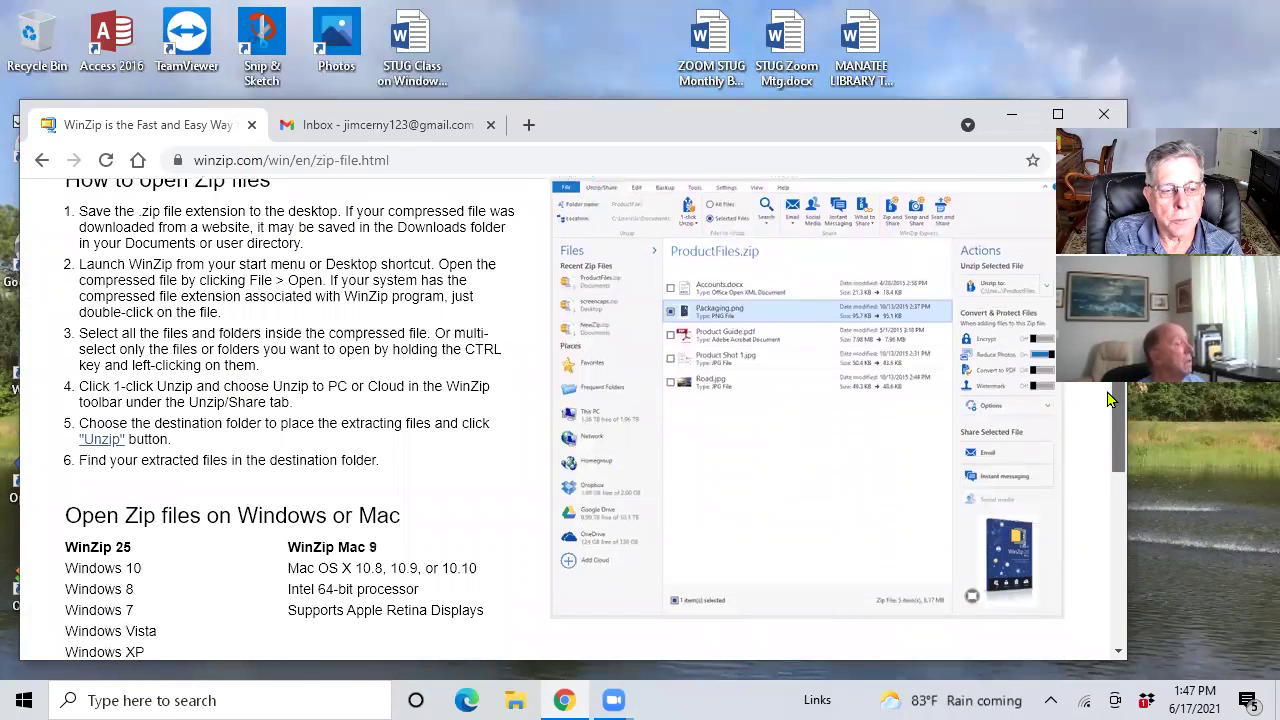
{"action": "scroll", "coordinate": [1110, 399], "scroll_direction": "up", "scroll_amount": 2}
{"action": "scroll", "coordinate": [1112, 410], "scroll_direction": "down", "scroll_amount": 3}
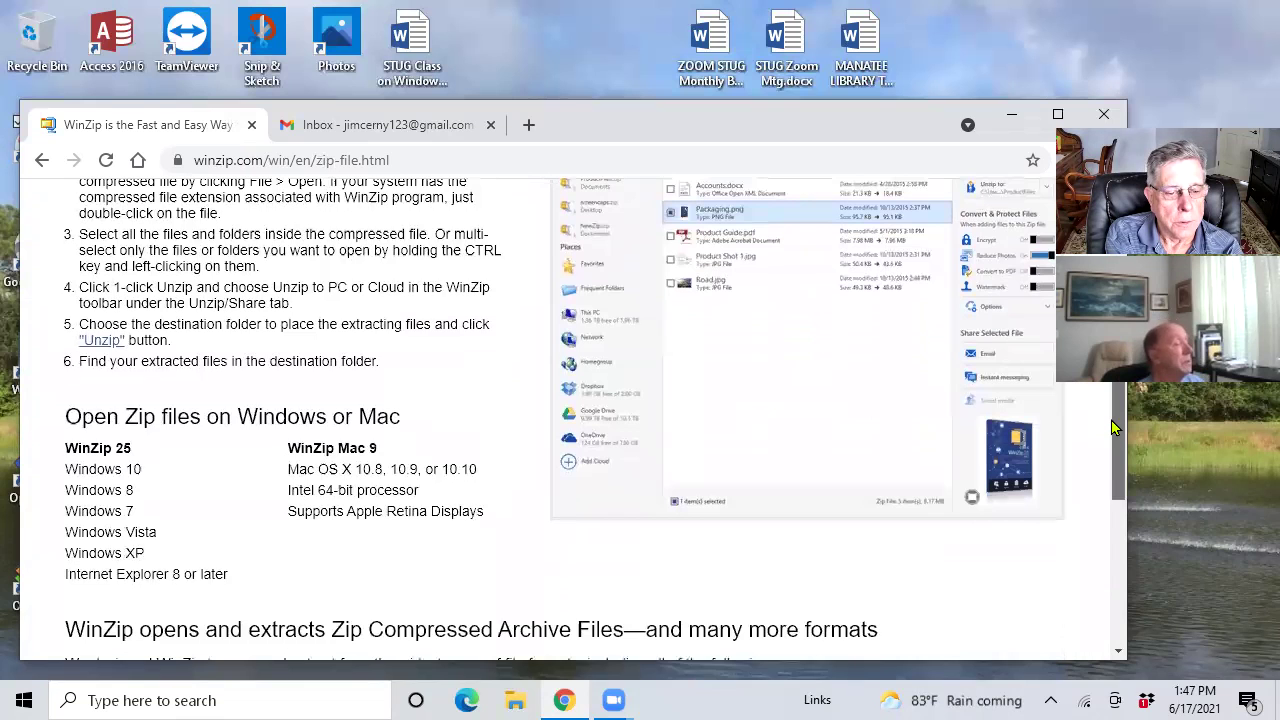
{"action": "scroll", "coordinate": [1114, 410], "scroll_direction": "up", "scroll_amount": 2}
{"action": "scroll", "coordinate": [1117, 390], "scroll_direction": "down", "scroll_amount": 2}
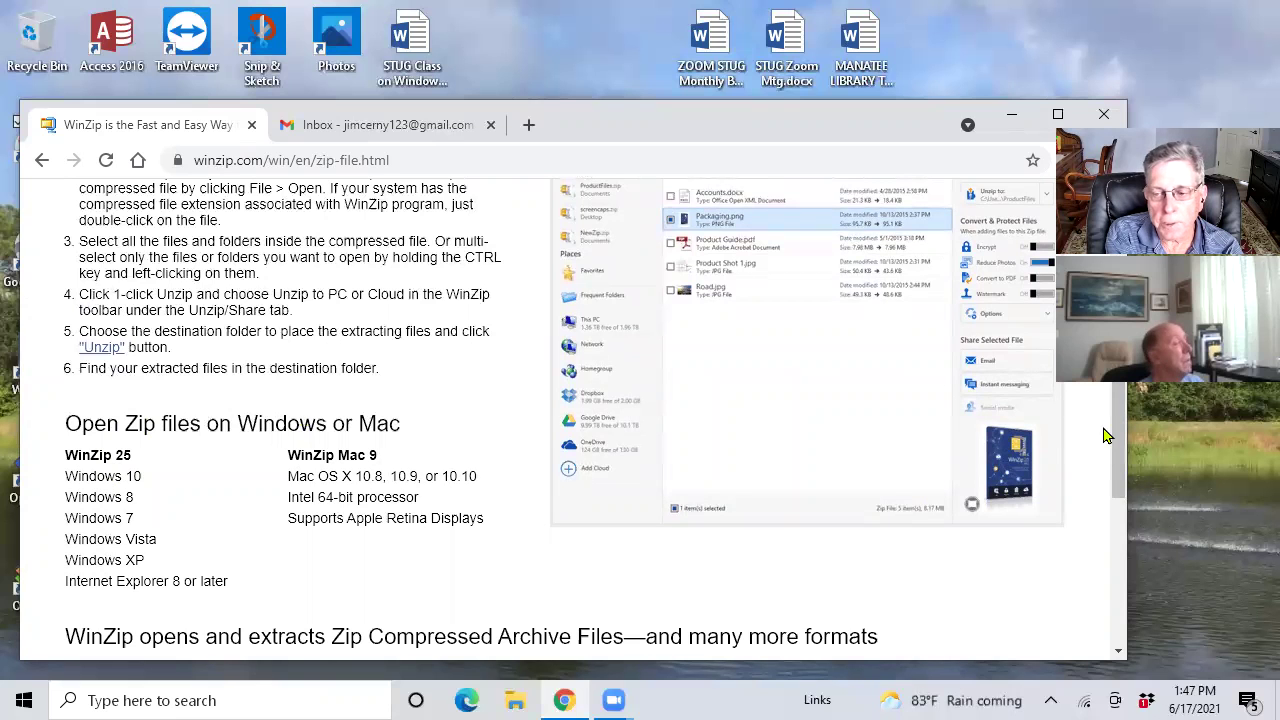
{"action": "scroll", "coordinate": [1118, 430], "scroll_direction": "up", "scroll_amount": 4}
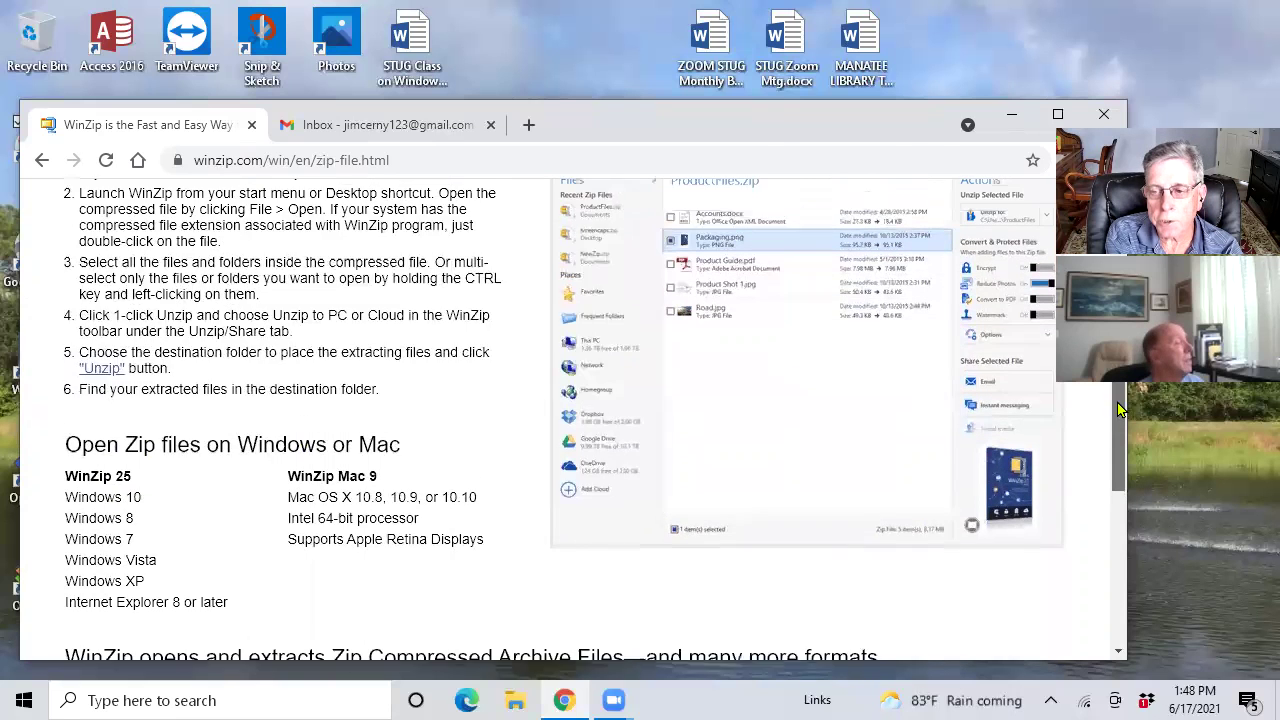
{"action": "scroll", "coordinate": [1118, 400], "scroll_direction": "up", "scroll_amount": 1}
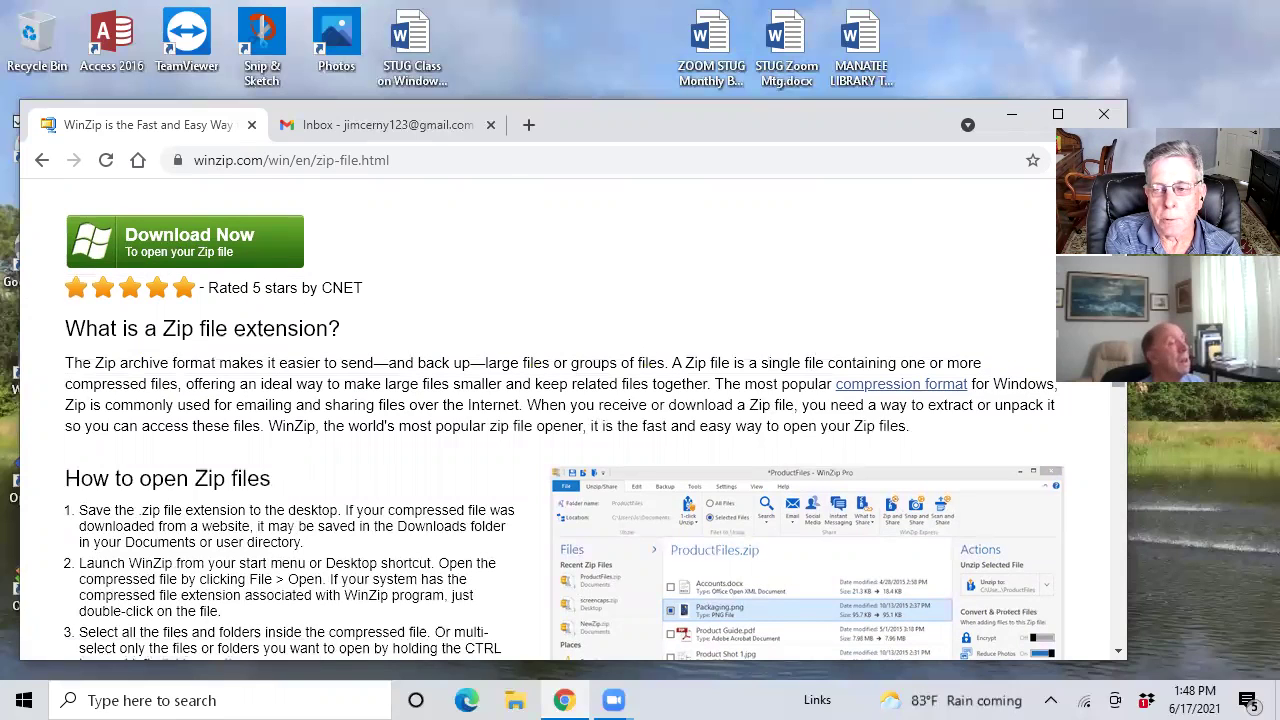
{"action": "scroll", "coordinate": [540, 420], "scroll_direction": "up", "scroll_amount": 3}
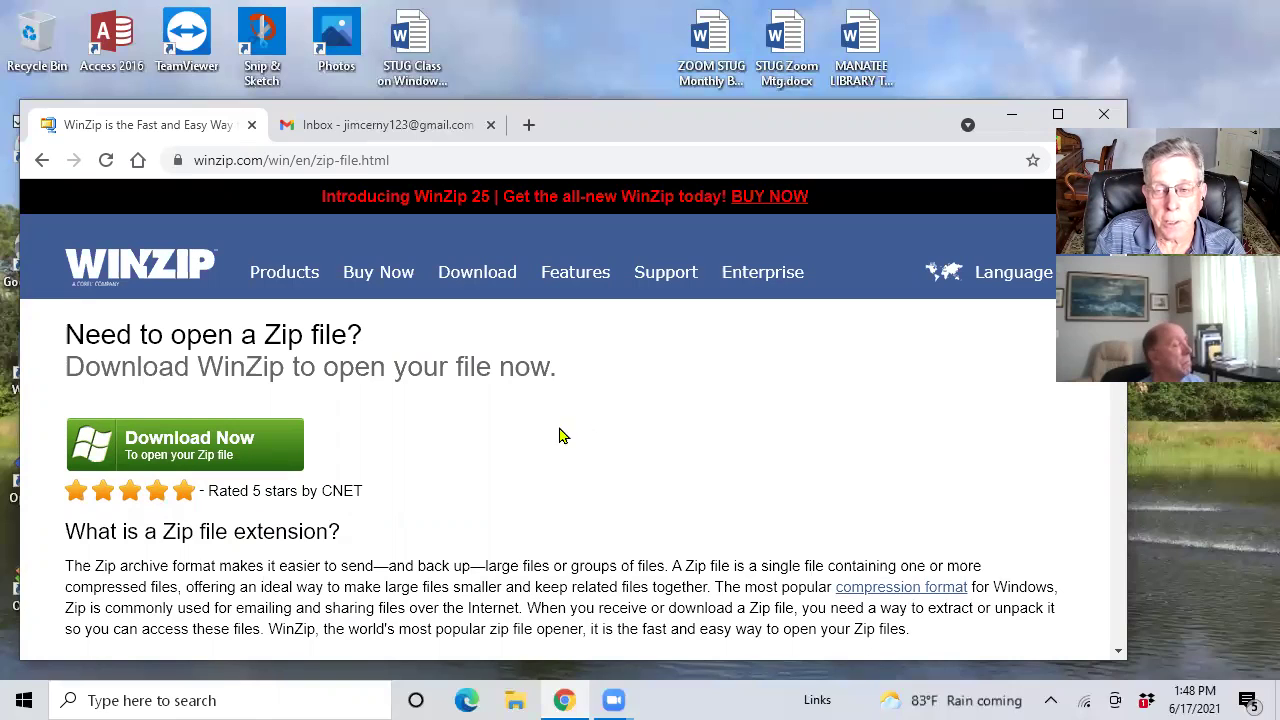
{"action": "scroll", "coordinate": [1000, 290], "scroll_direction": "down", "scroll_amount": 1}
{"action": "scroll", "coordinate": [1000, 290], "scroll_direction": "up", "scroll_amount": 1}
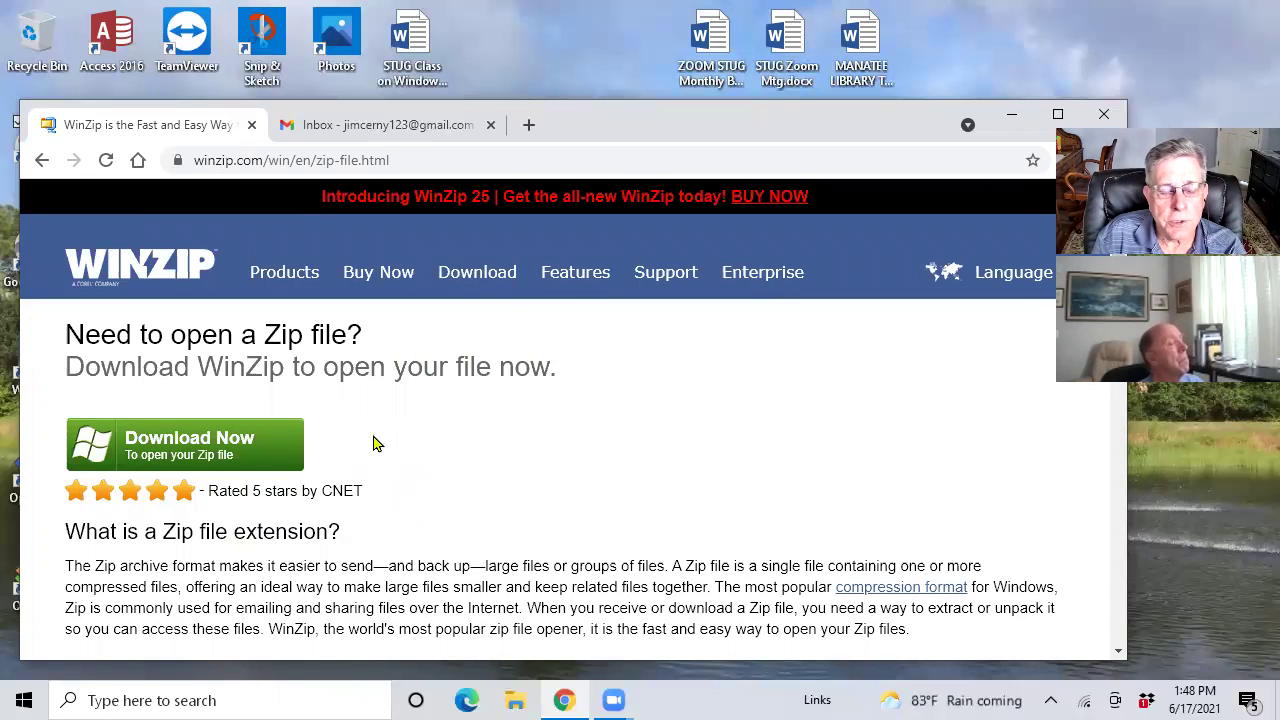
Go back to the Google results for JPG files, replace jpg with pub in the query, and search for "what apps can open a .pub file"
{"action": "left_click", "coordinate": [40, 162]}
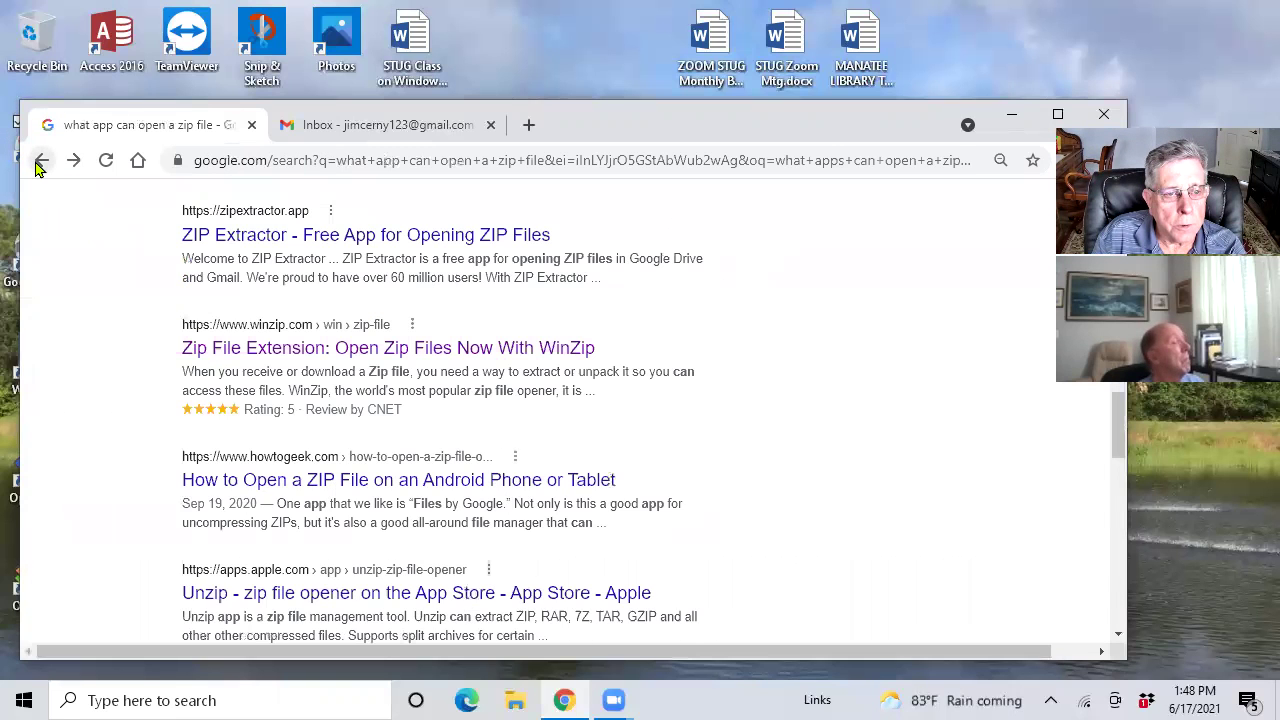
{"action": "left_click", "coordinate": [40, 162]}
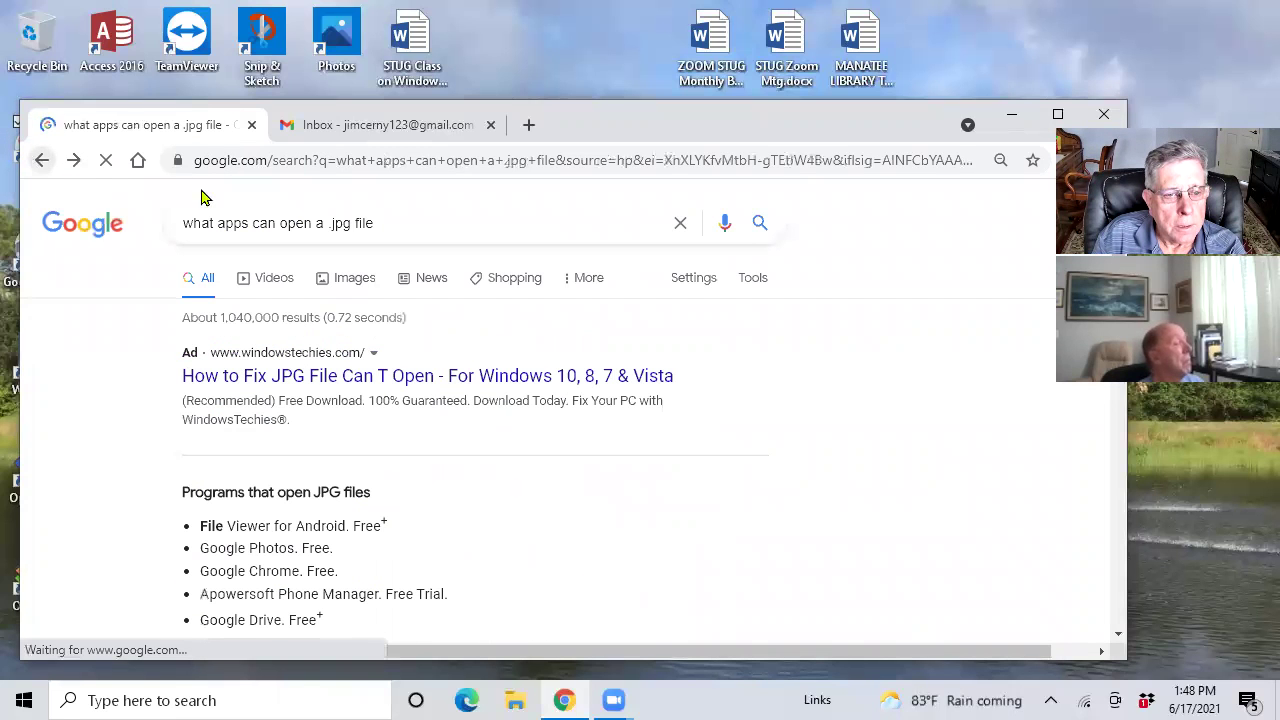
{"action": "left_click", "coordinate": [356, 222]}
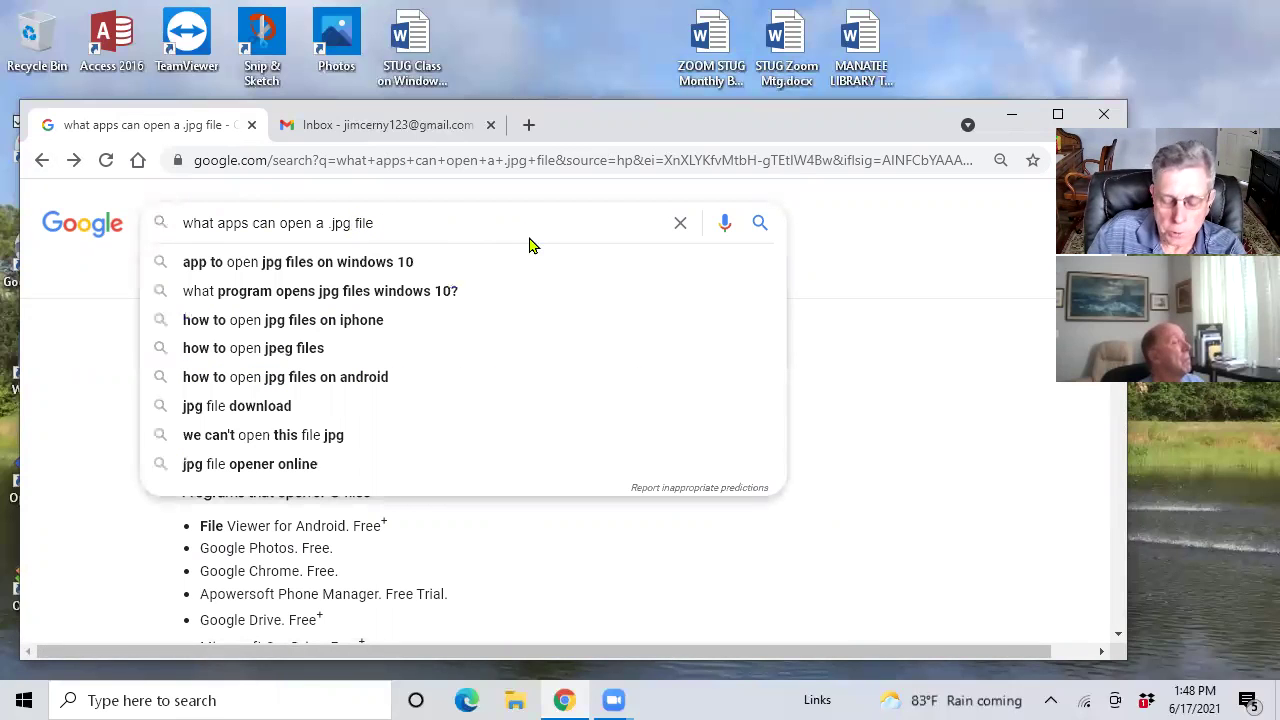
{"action": "key", "text": "BackSpace"}
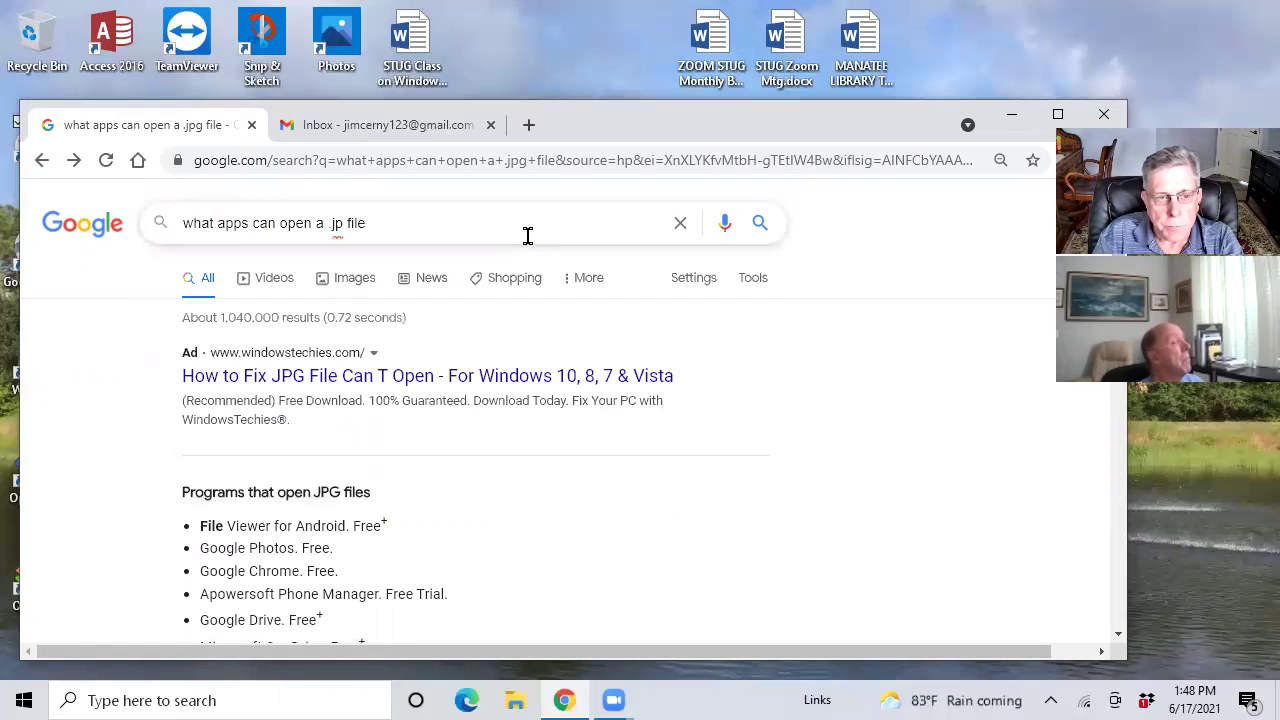
{"action": "key", "text": "BackSpace"}
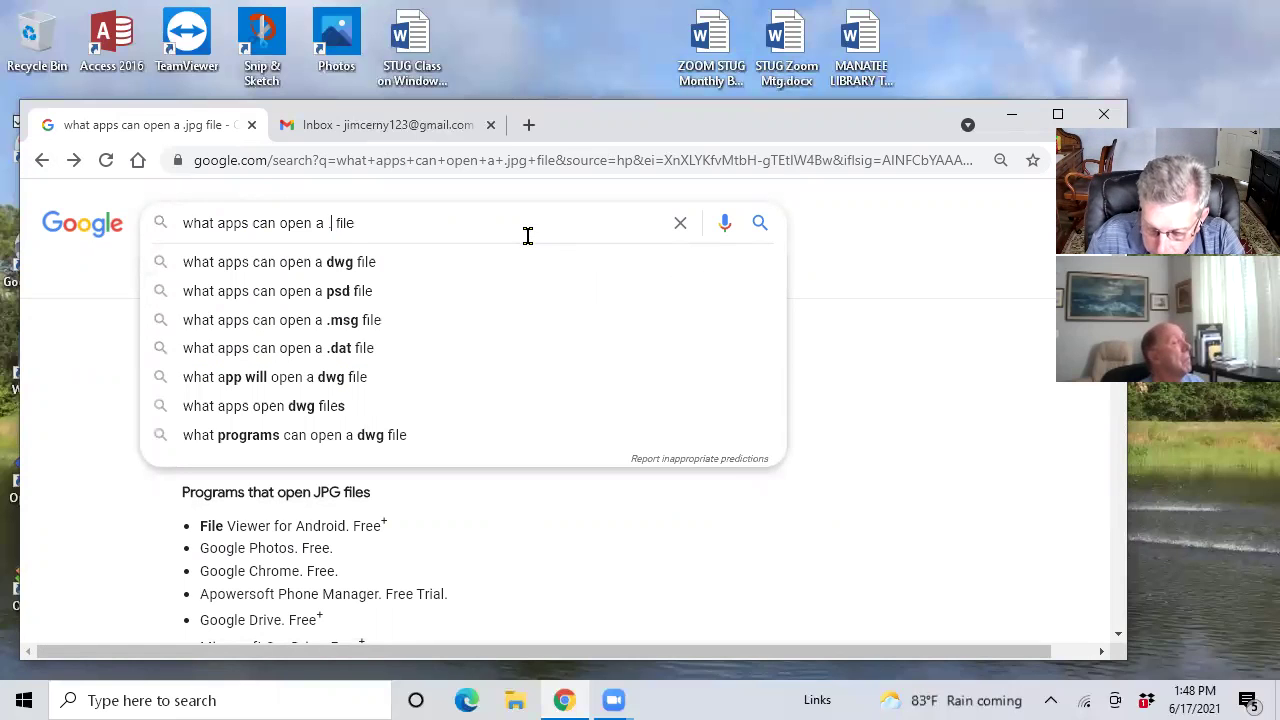
{"action": "type", "text": "pug"}
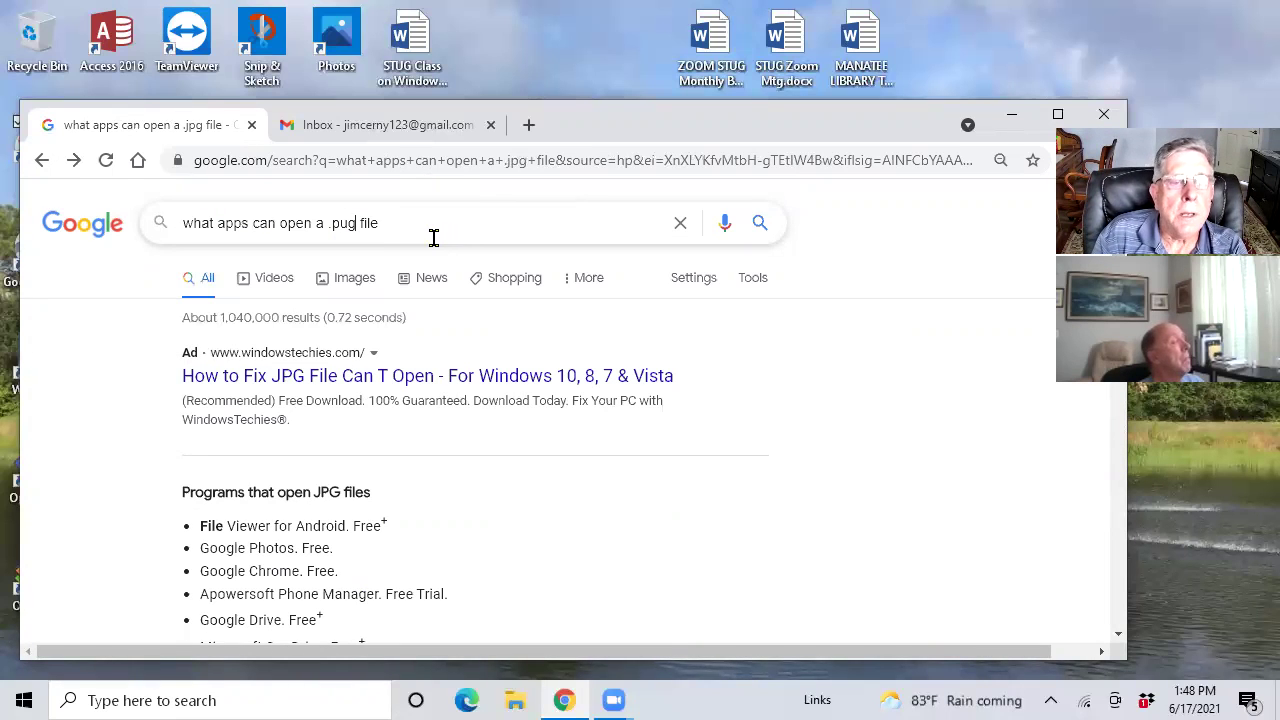
{"action": "key", "text": "BackSpace"}
{"action": "type", "text": "b"}
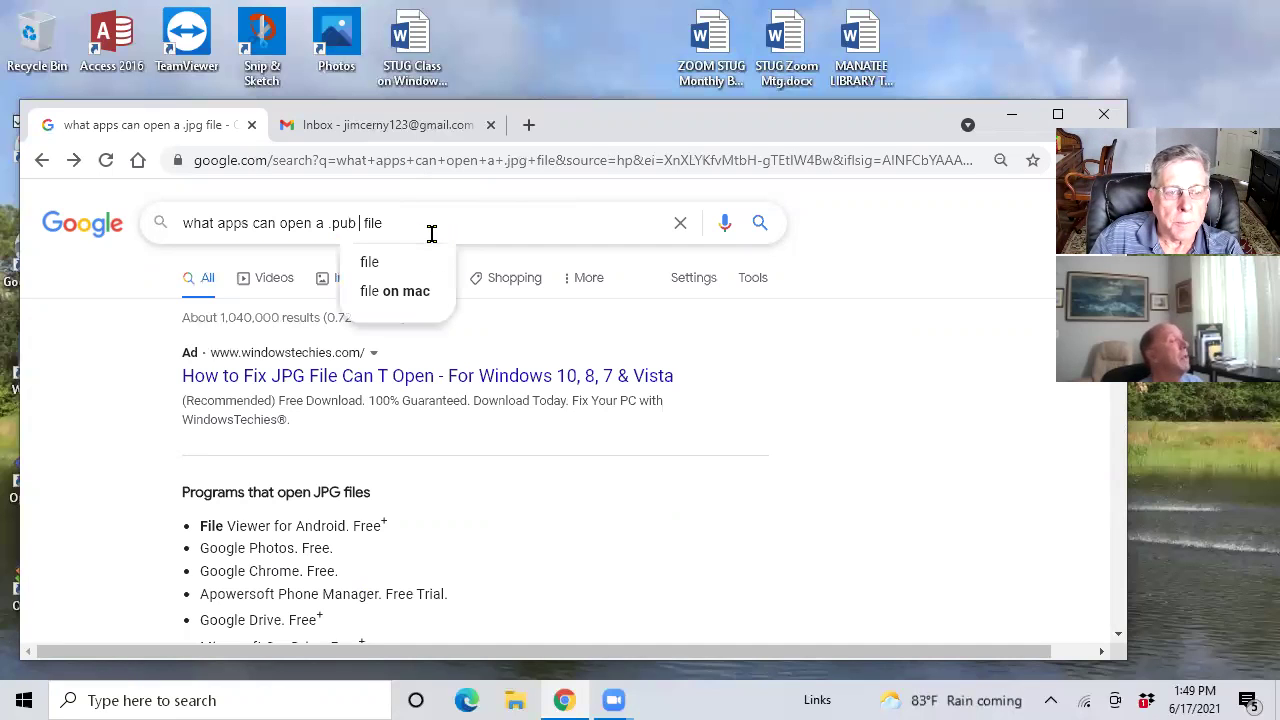
{"action": "left_click", "coordinate": [363, 222]}
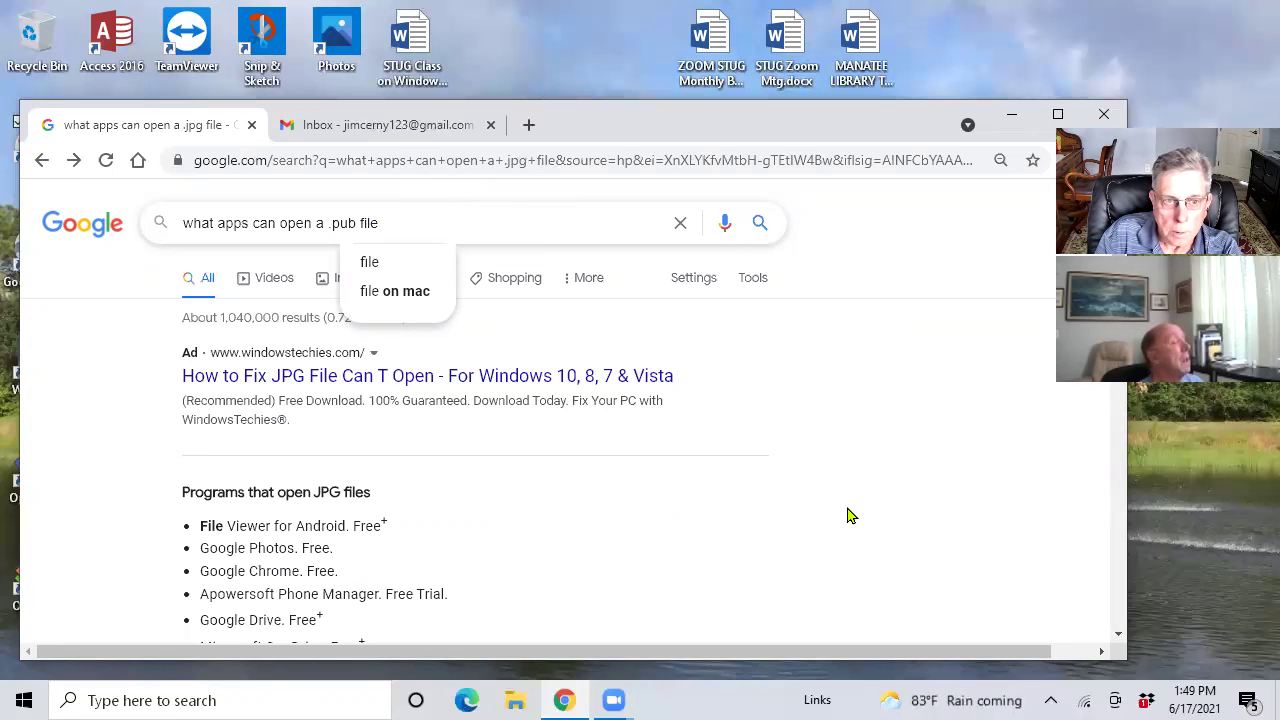
{"action": "key", "text": "Return"}
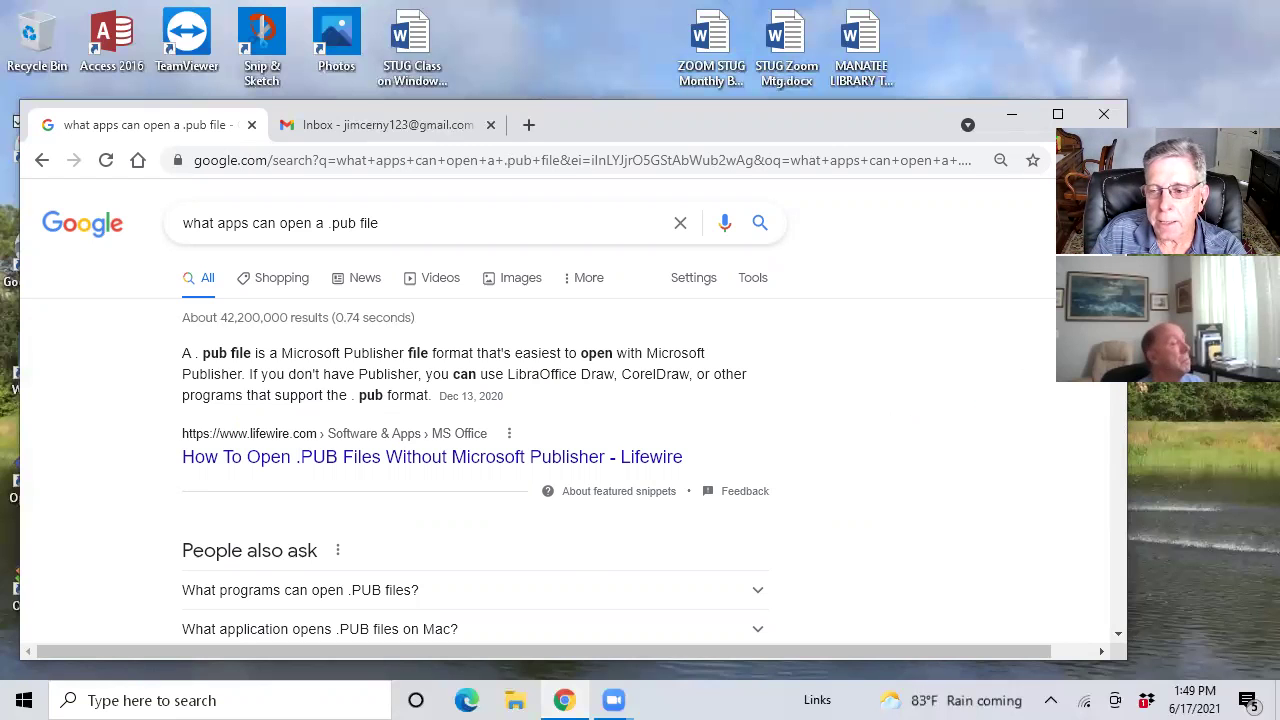
Look through the search results on programs that open .pub files, and return to the beginning of the results
{"action": "scroll", "coordinate": [475, 430], "scroll_direction": "down", "scroll_amount": 5}
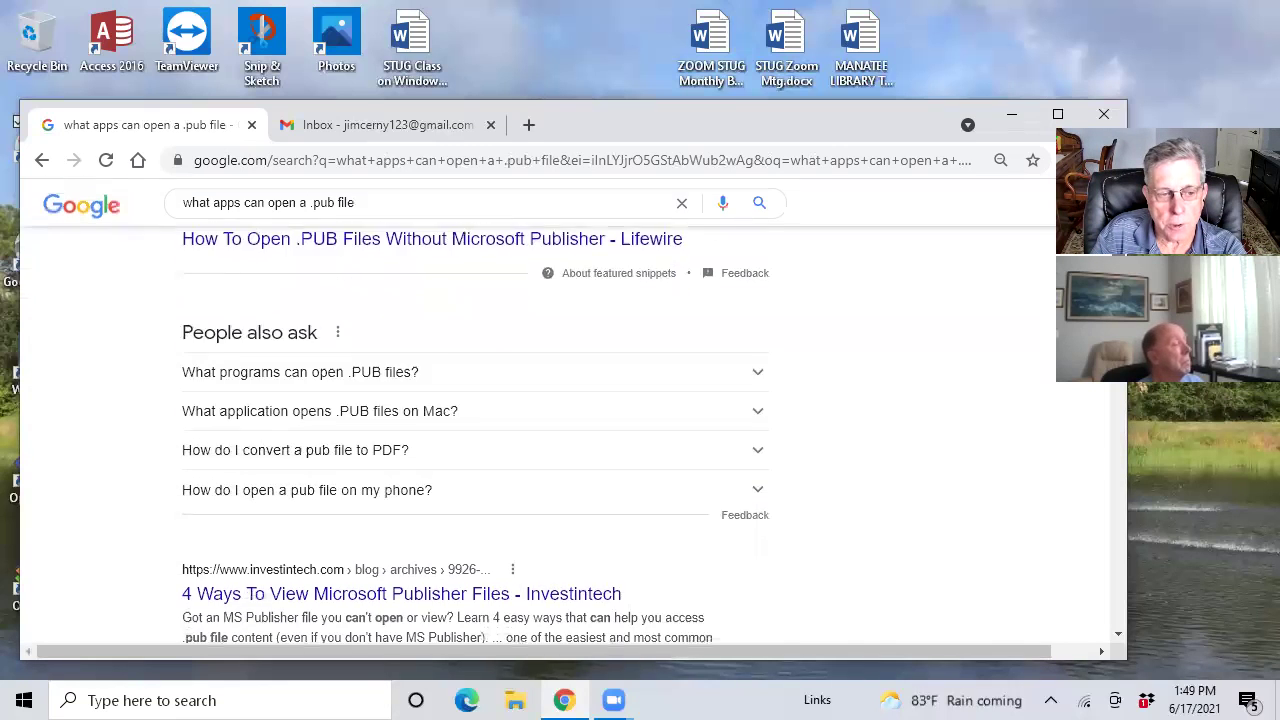
{"action": "scroll", "coordinate": [466, 364], "scroll_direction": "down", "scroll_amount": 2}
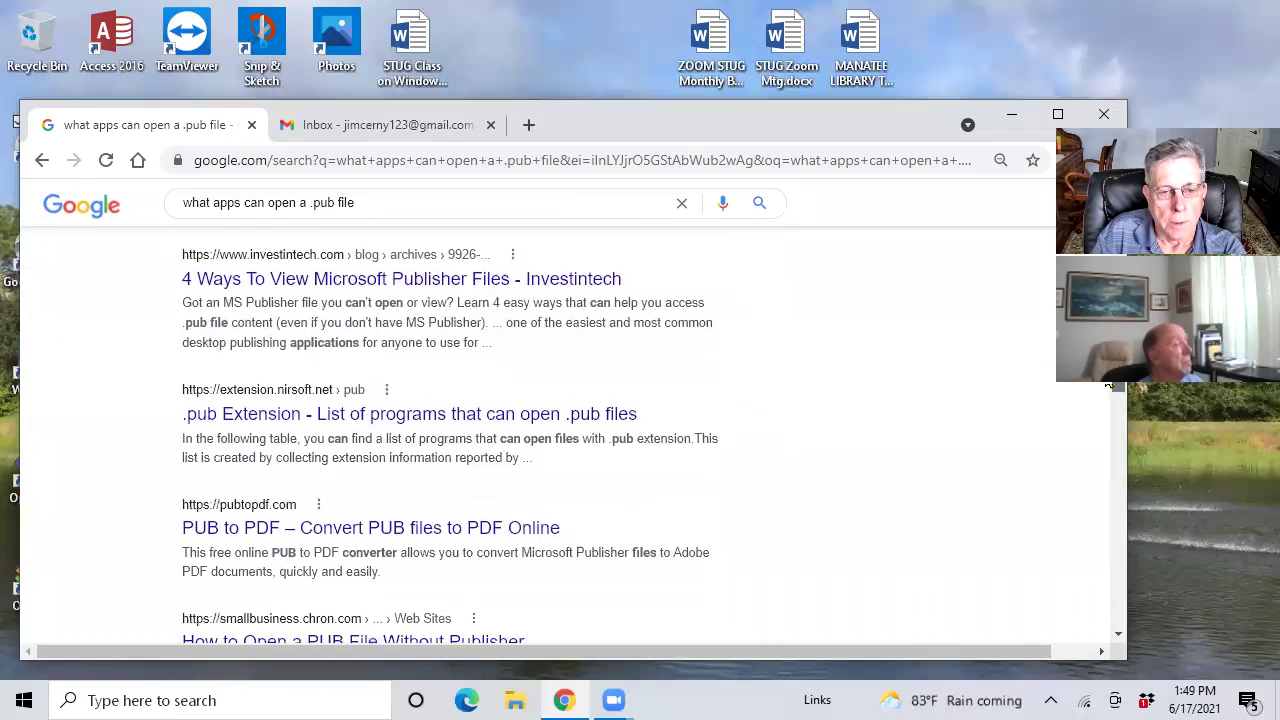
{"action": "scroll", "coordinate": [466, 364], "scroll_direction": "up", "scroll_amount": 1}
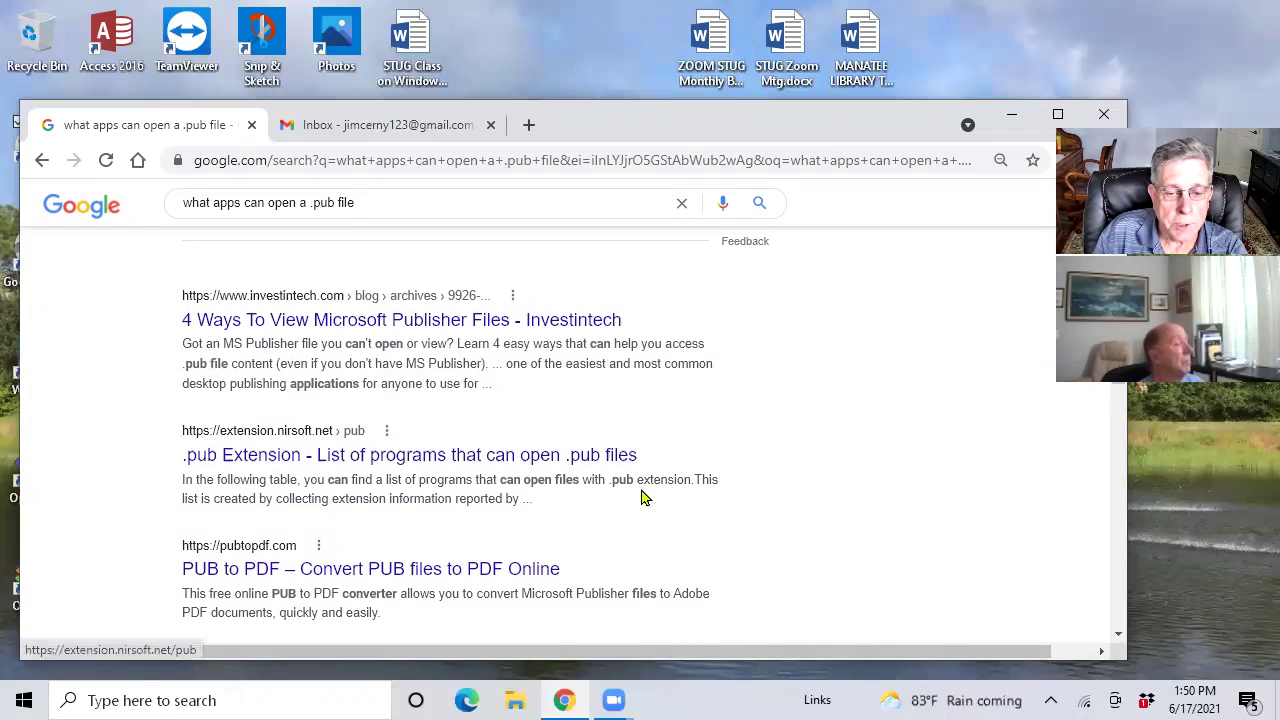
{"action": "scroll", "coordinate": [600, 440], "scroll_direction": "down", "scroll_amount": 1}
{"action": "scroll", "coordinate": [600, 440], "scroll_direction": "up", "scroll_amount": 5}
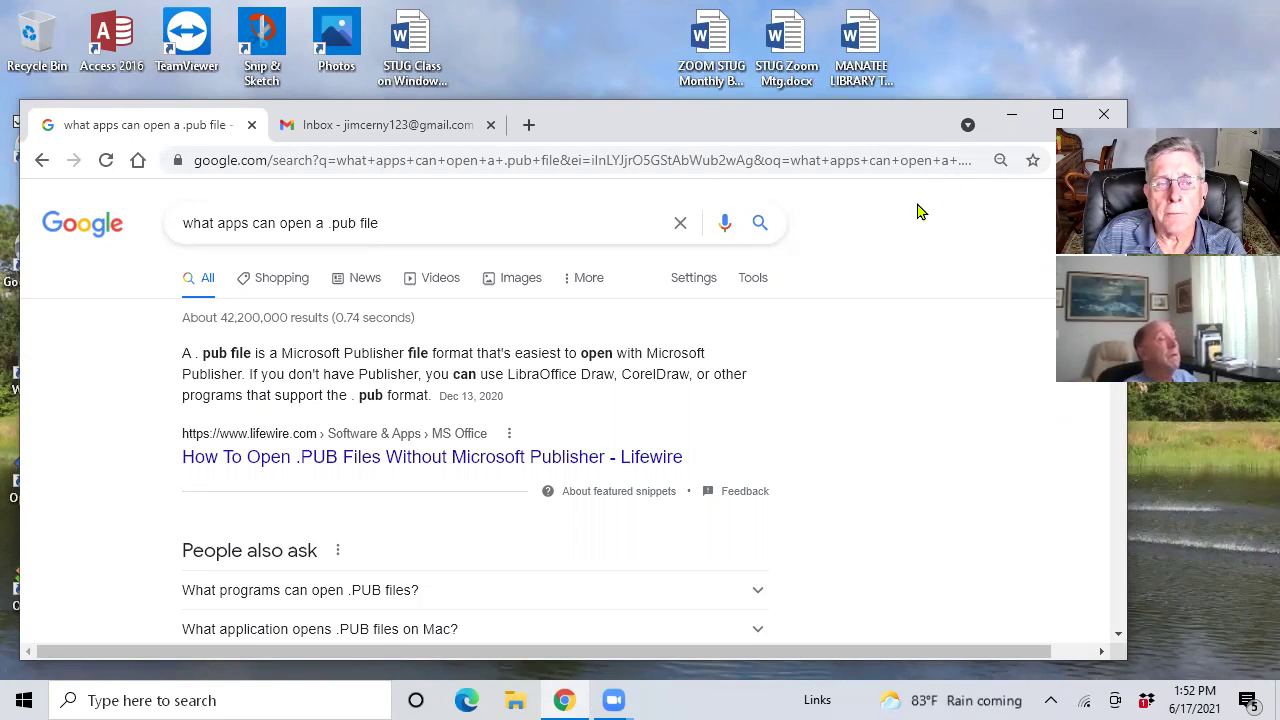
Open Google Drive from the Google apps in a new browser tab, view the options for creating new items, and close that tab
{"action": "left_click", "coordinate": [527, 126]}
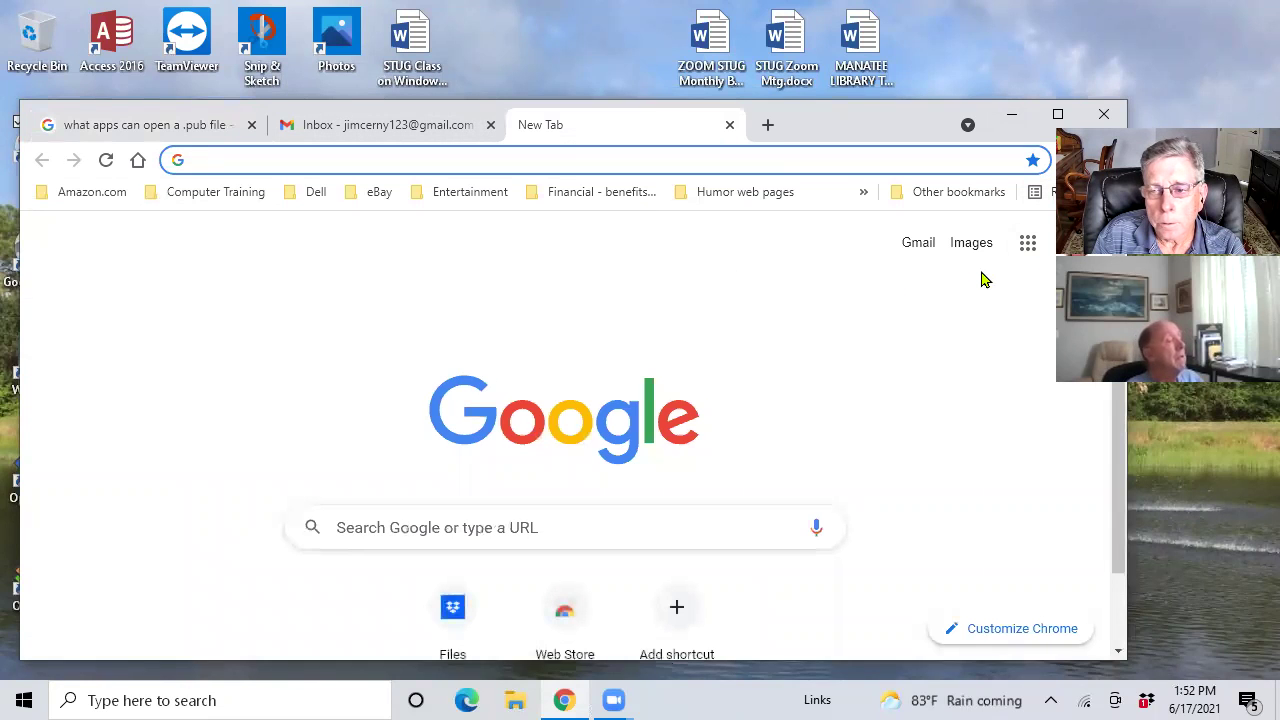
{"action": "left_click", "coordinate": [1028, 244]}
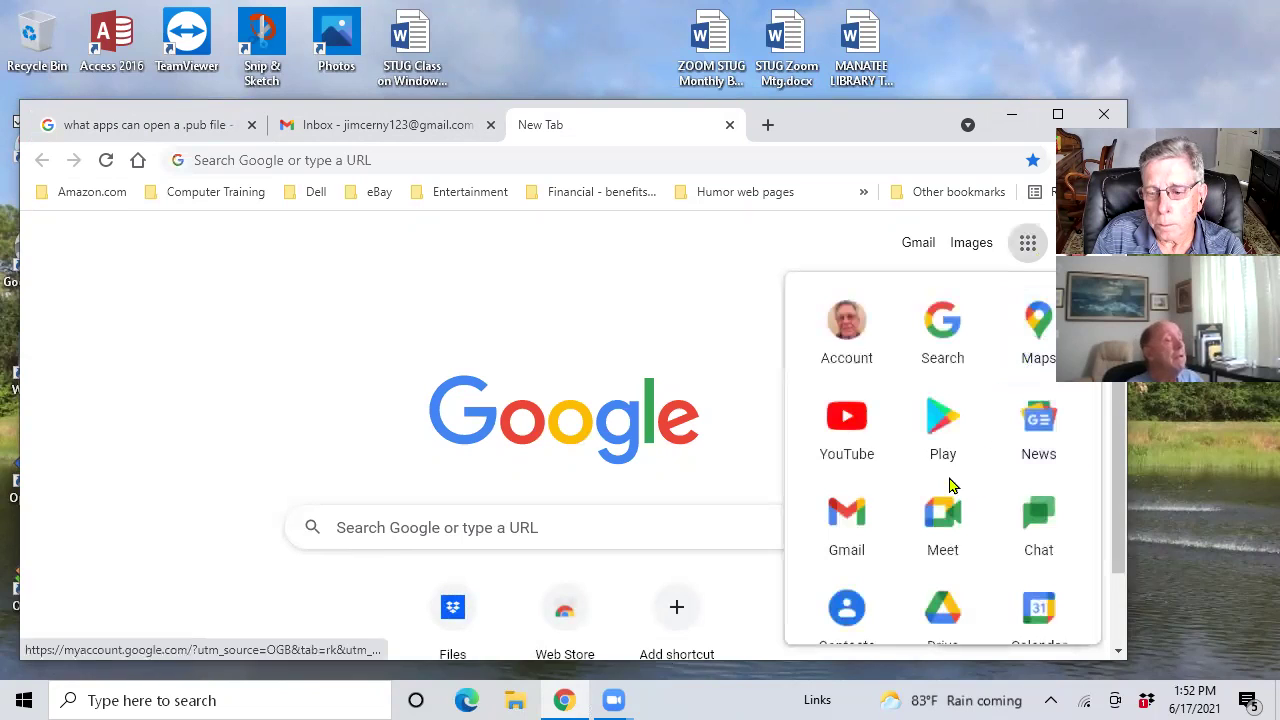
{"action": "left_click", "coordinate": [945, 612]}
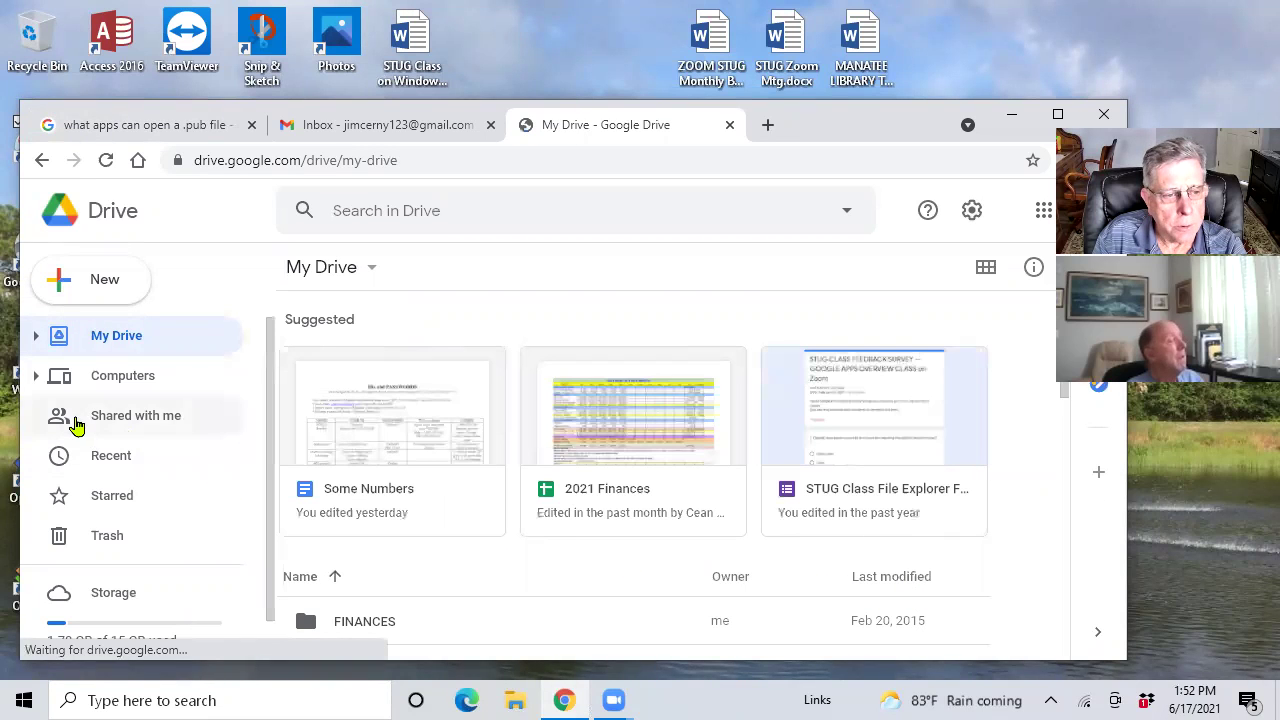
{"action": "left_click", "coordinate": [104, 283]}
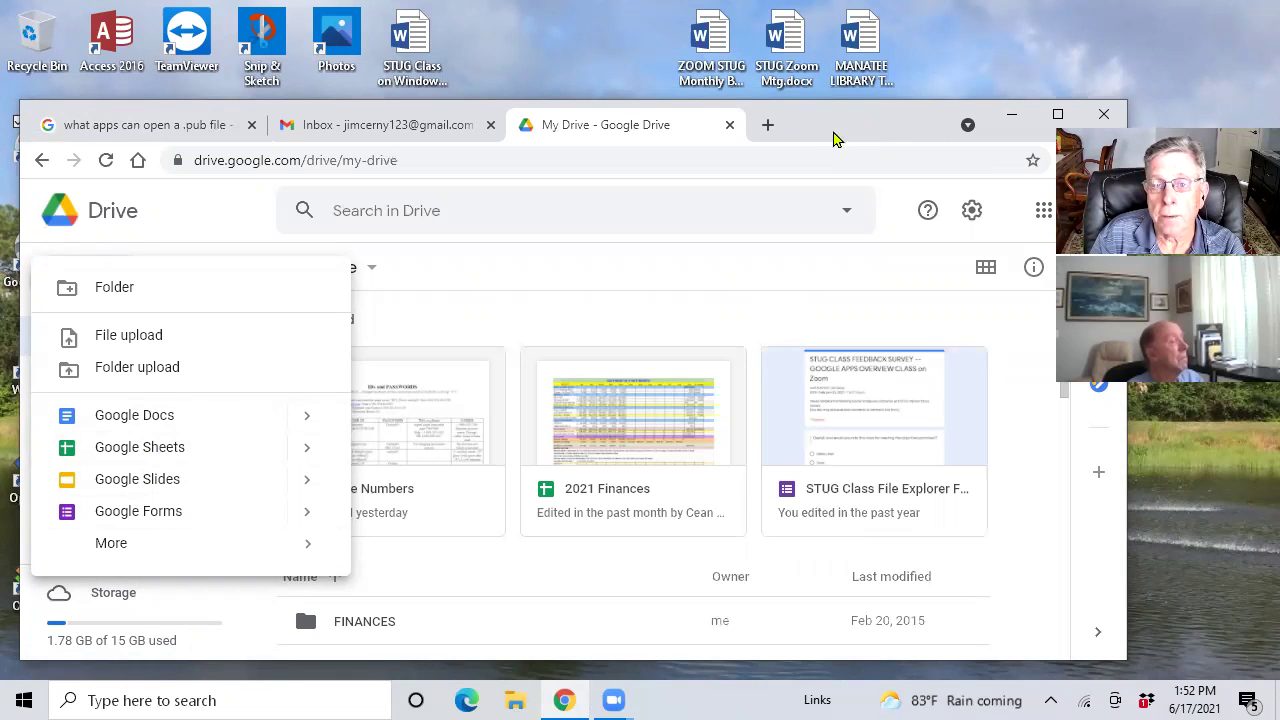
{"action": "left_click", "coordinate": [730, 125]}
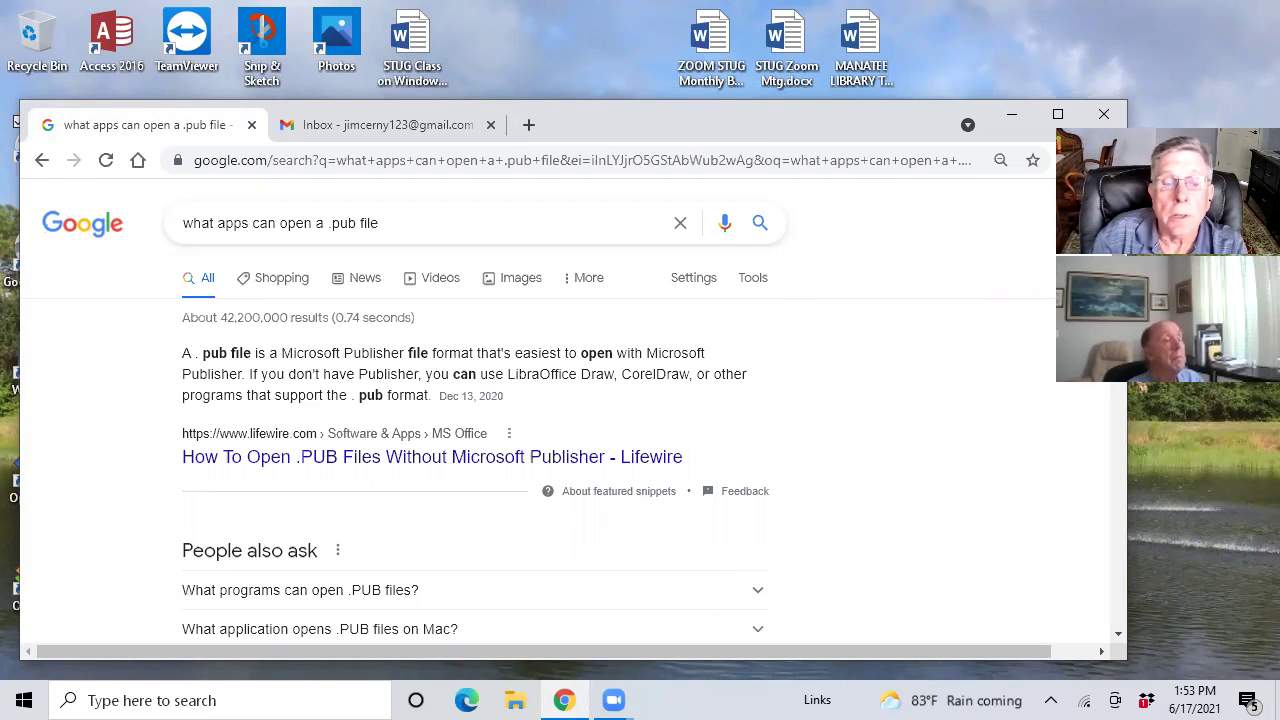
Minimize the browser window to reveal the desktop, and try to bring up the Zoom meeting controls
{"action": "left_click", "coordinate": [1018, 122]}
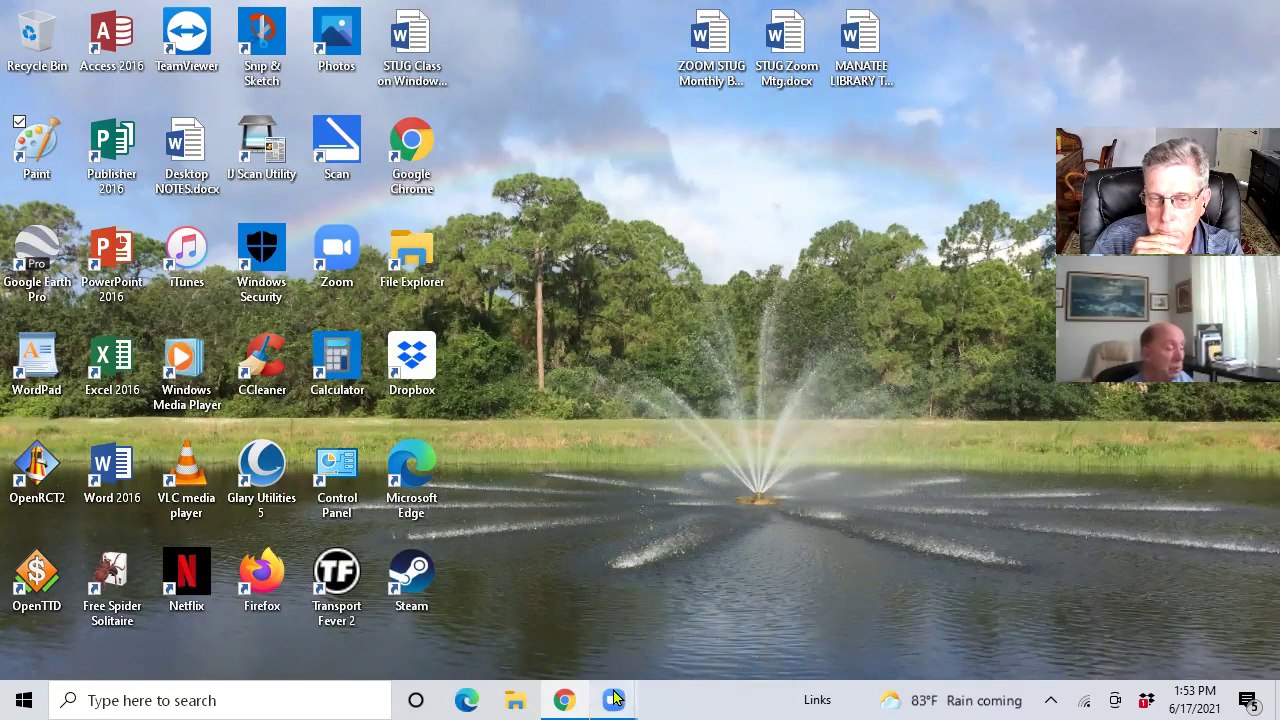
{"action": "mouse_move", "coordinate": [615, 698]}
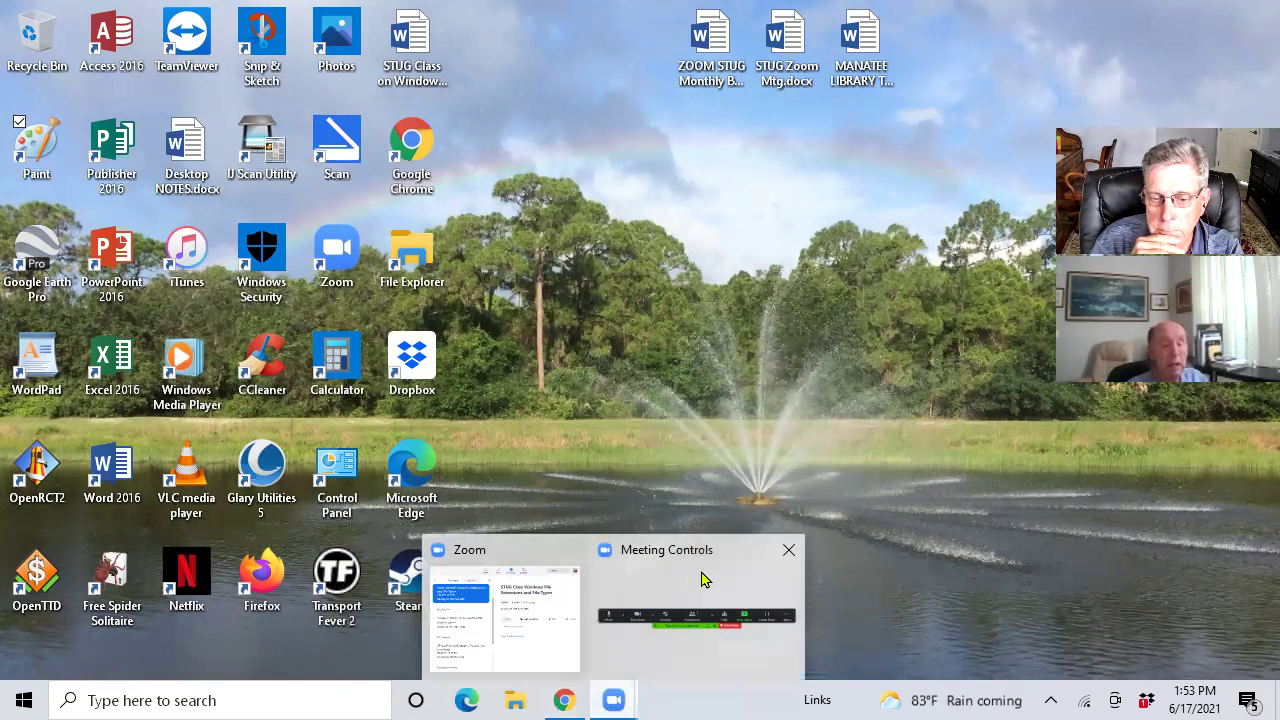
{"action": "left_click", "coordinate": [725, 551]}
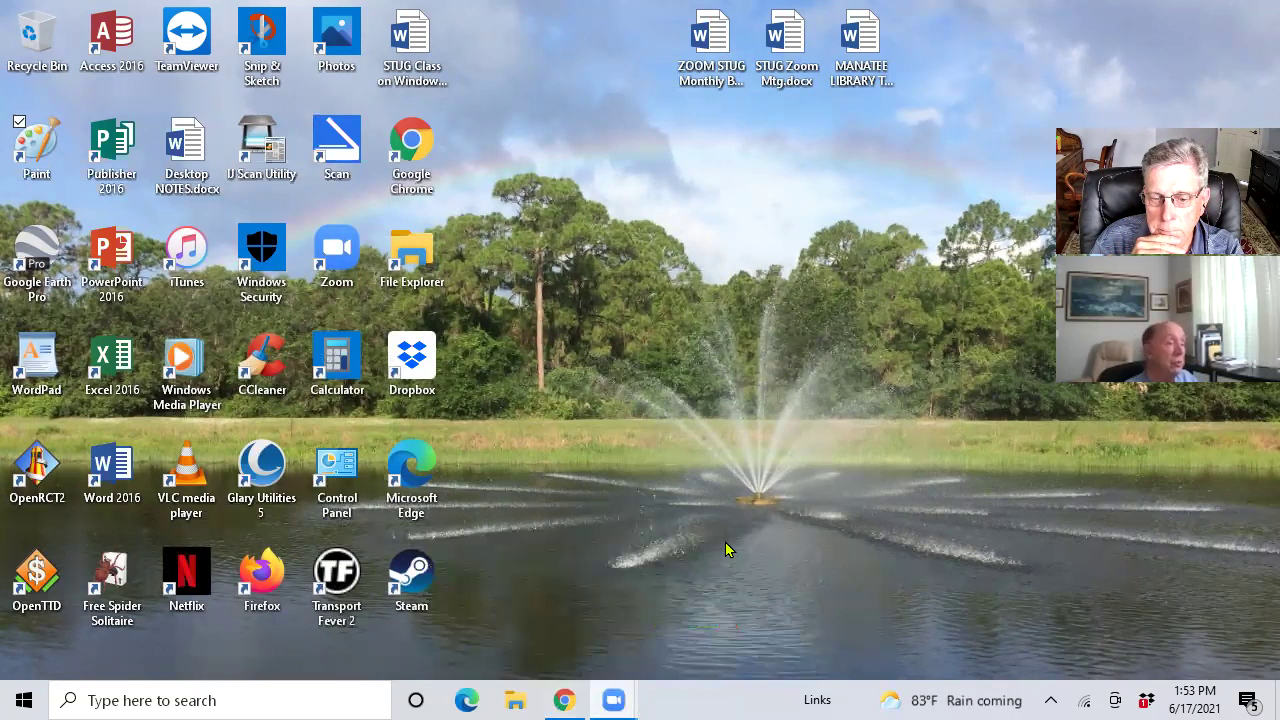
{"action": "mouse_move", "coordinate": [615, 698]}
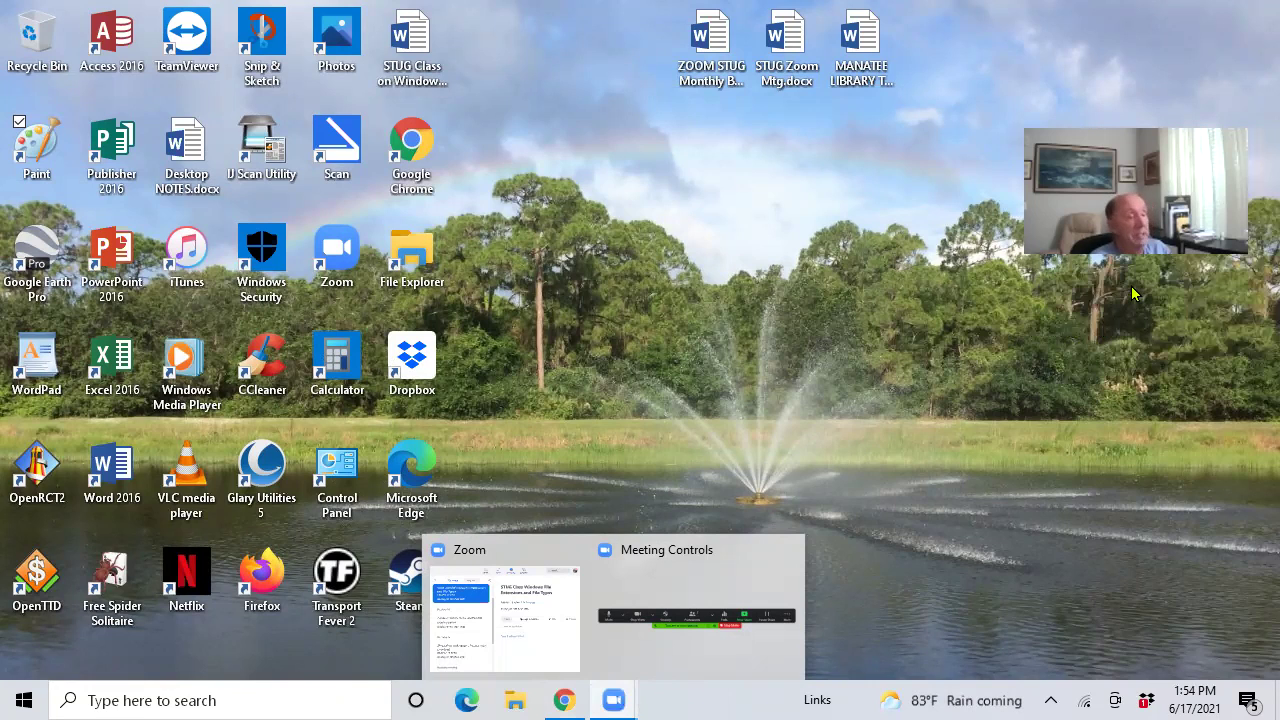
{"action": "left_click", "coordinate": [514, 560]}
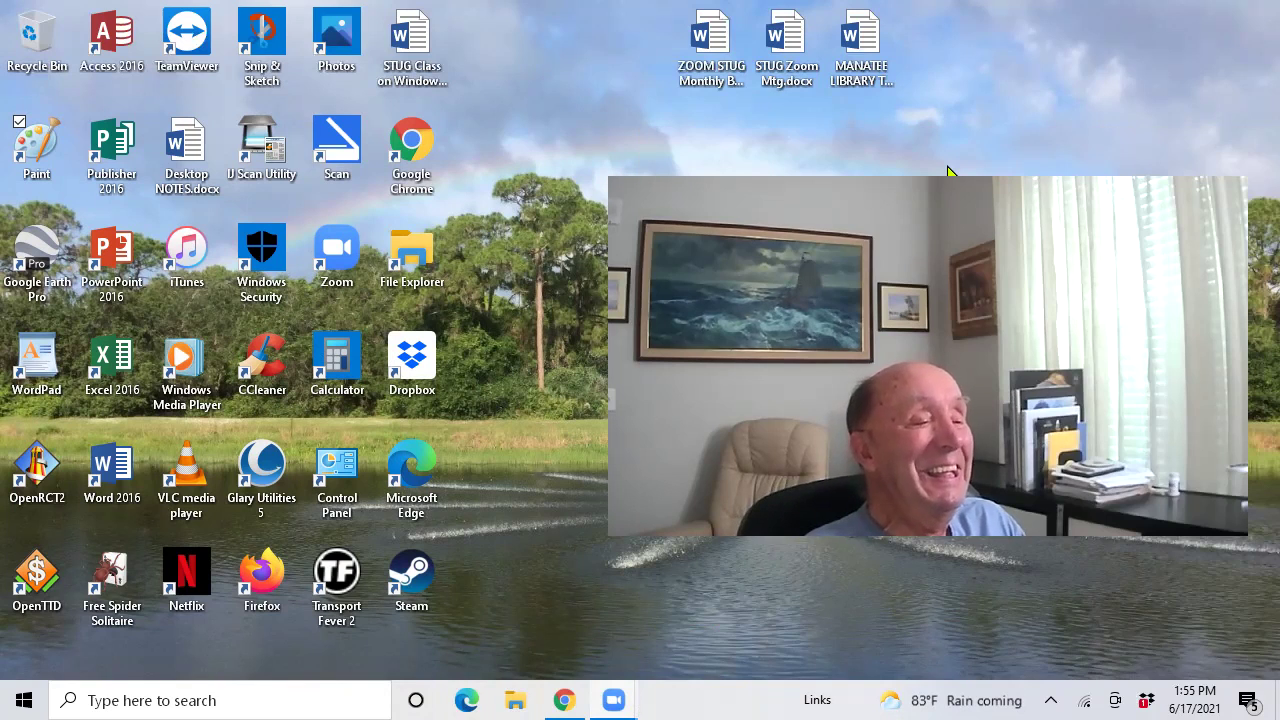
{"action": "mouse_move", "coordinate": [614, 697]}
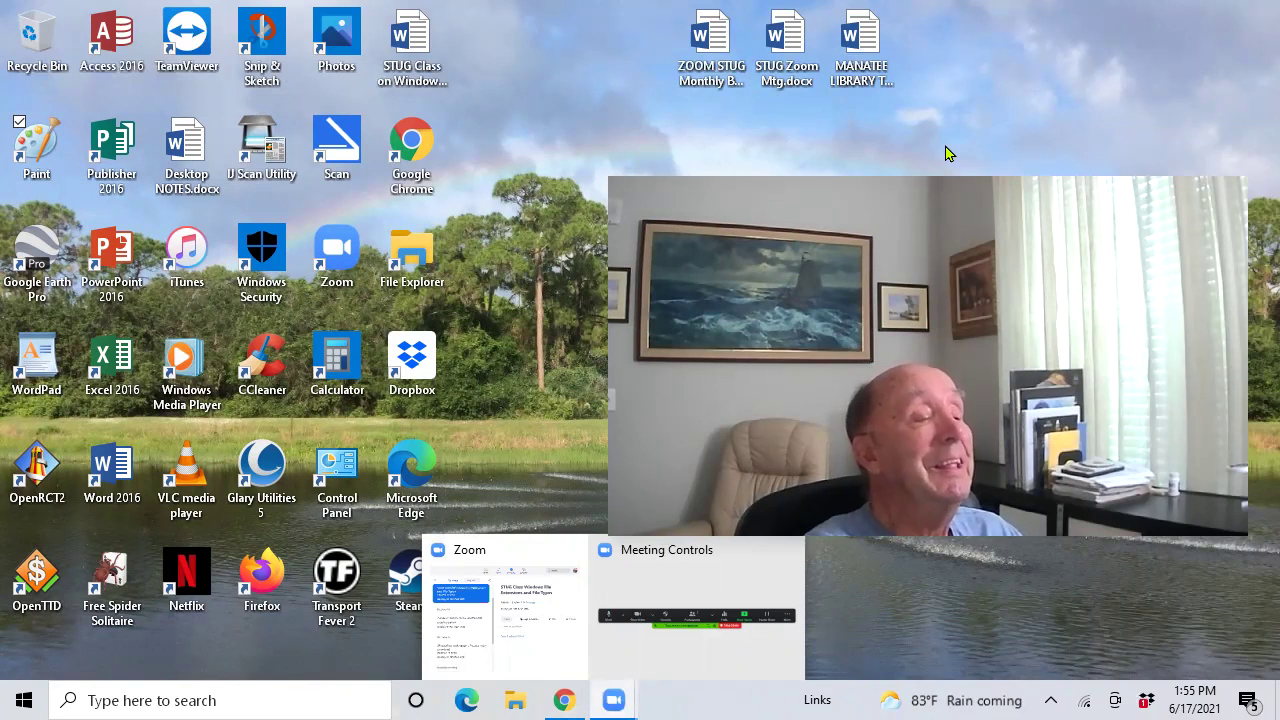
{"action": "left_click", "coordinate": [757, 649]}
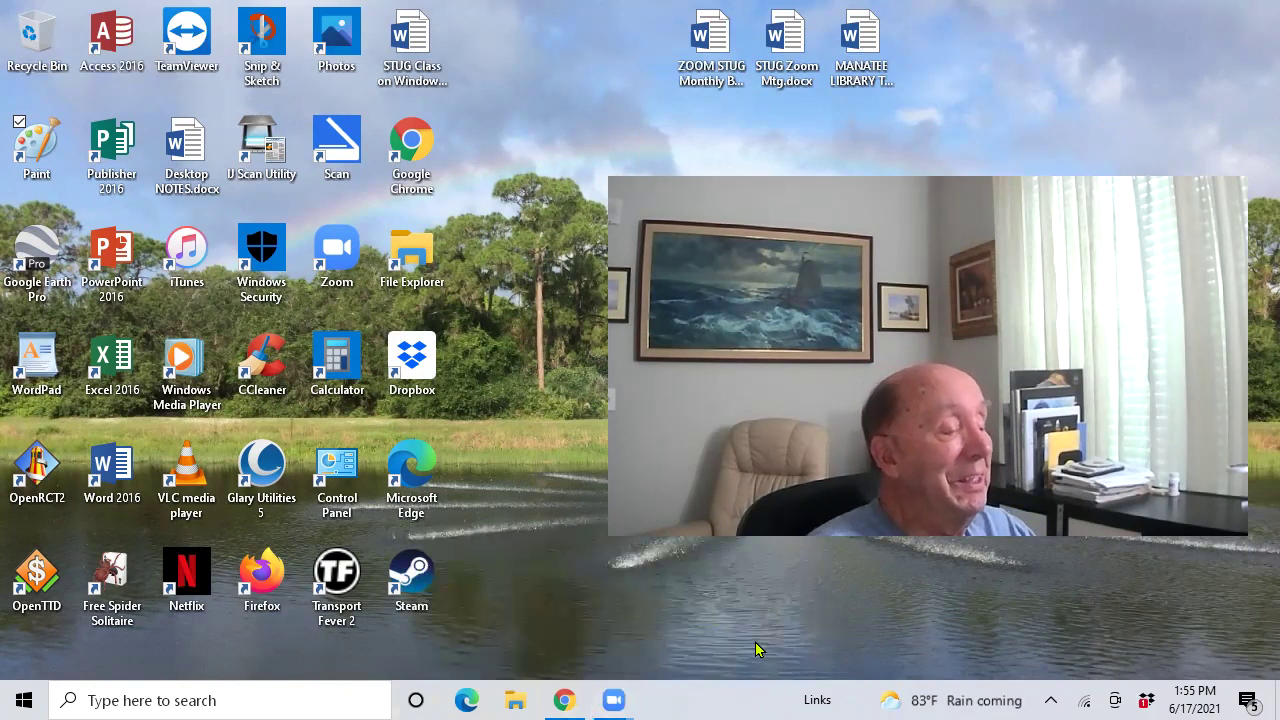